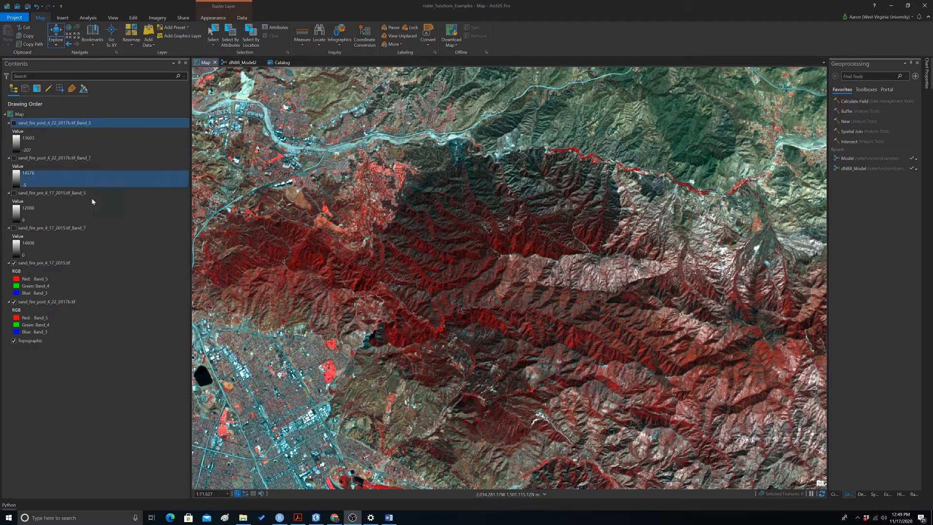
Toggle the sand_fire_pre_4_17_2015.tif layer to compare the pre-fire and post-fire imagery, leaving only the post-fire image shown
left_click(13, 262)
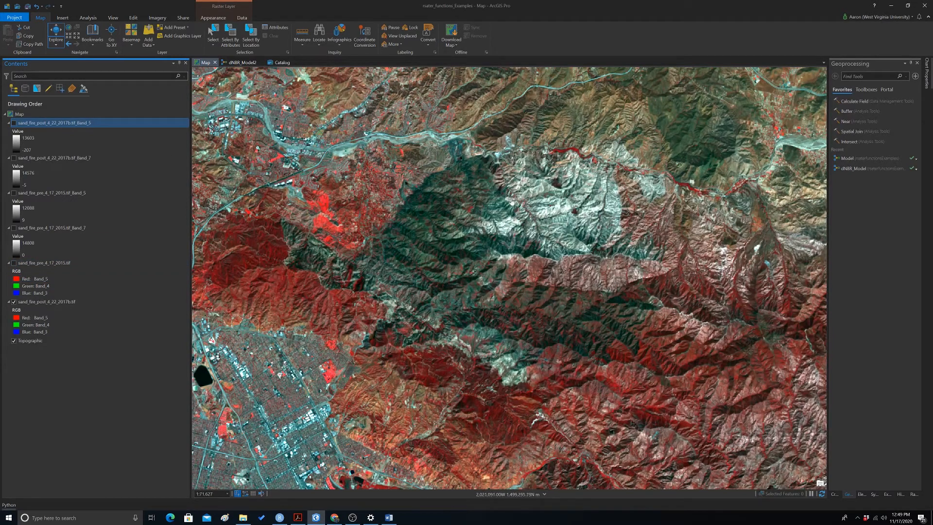
left_click(13, 263)
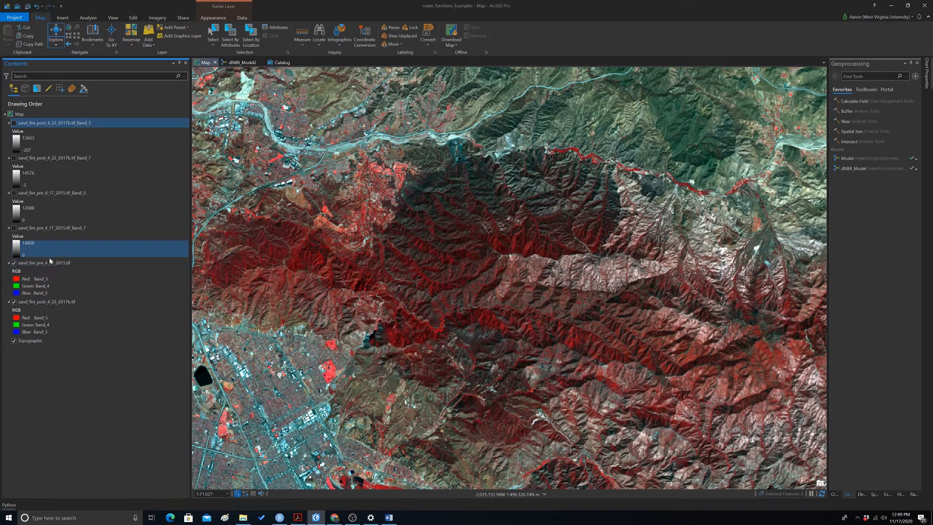
left_click(13, 263)
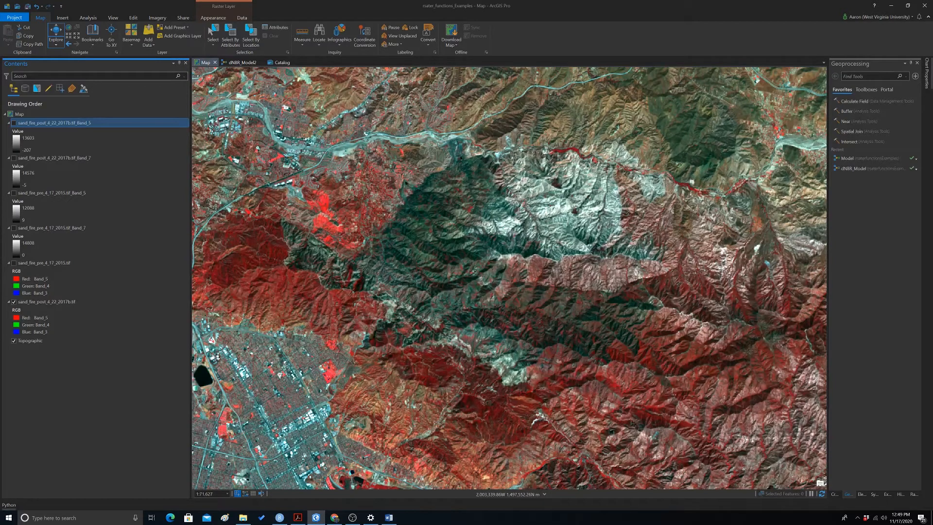
Switch to the browser and read the lesson's section on calculating the Normalized Burn Ratio, including its NIR and SWIR formula
key("alt+Tab")
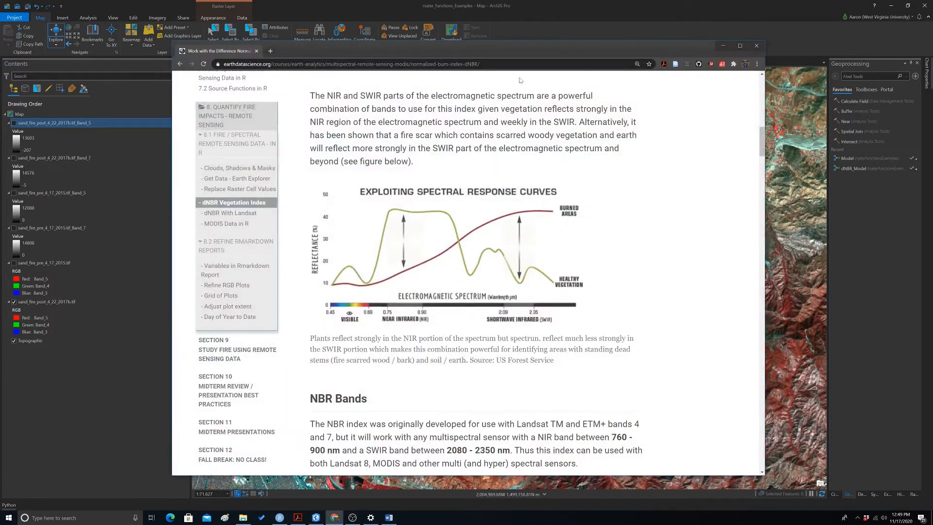
left_click_drag(762, 140, 762, 99)
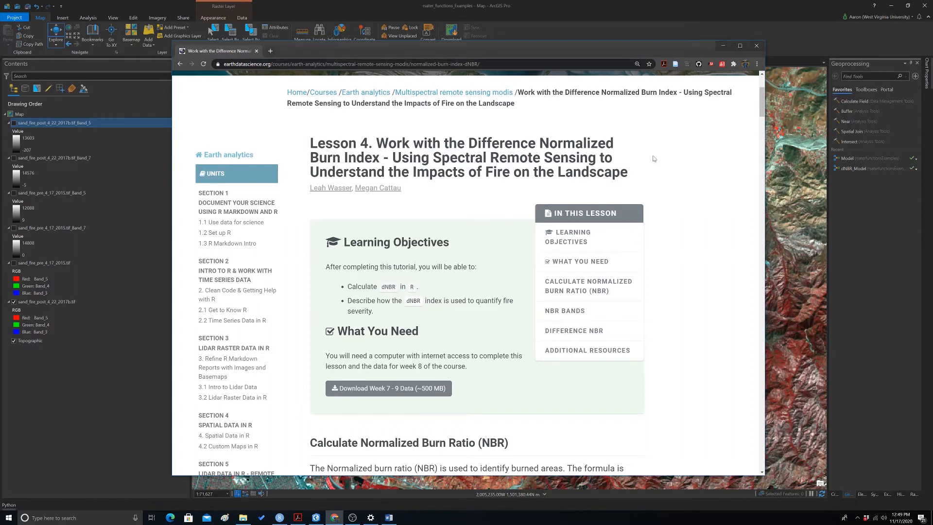
scroll(639, 183, "down", 2)
scroll(252, 113, "up", 3)
scroll(252, 113, "down", 1)
scroll(413, 234, "down", 1)
scroll(421, 236, "down", 1)
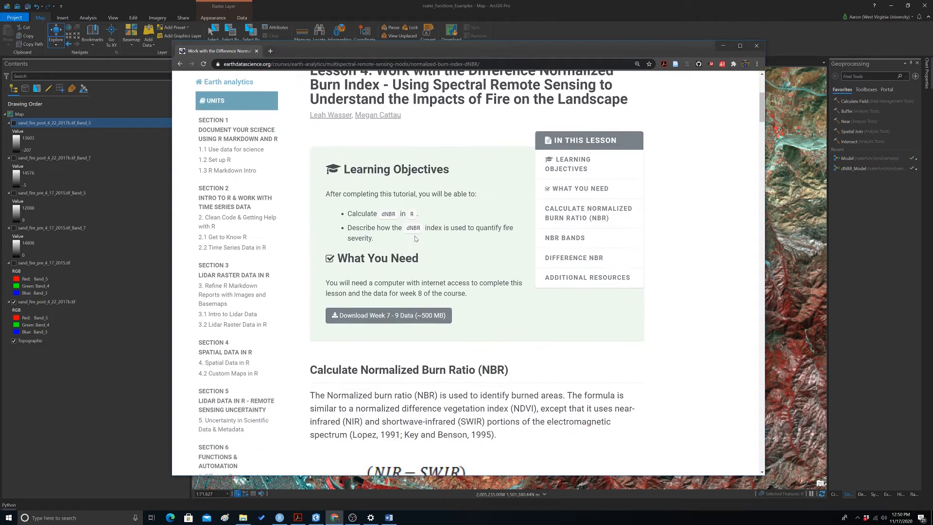
scroll(400, 225, "down", 5)
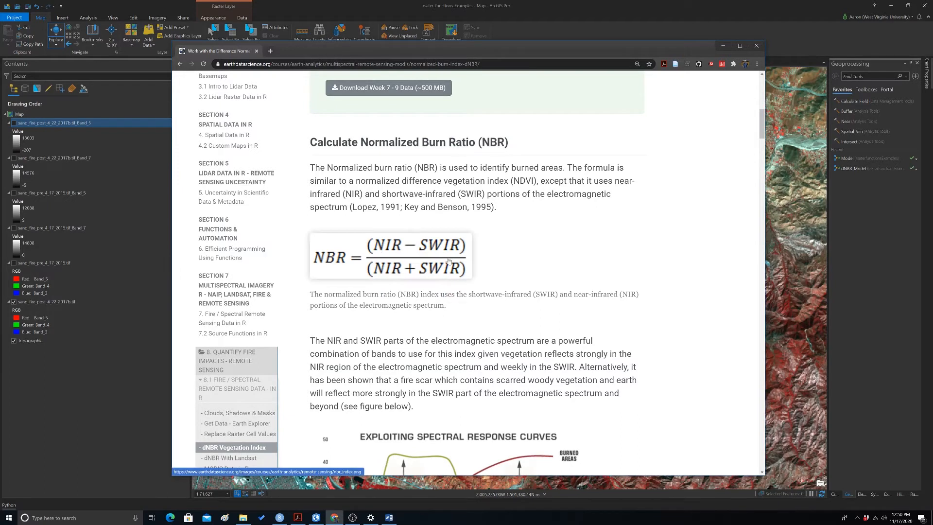
scroll(492, 211, "down", 1)
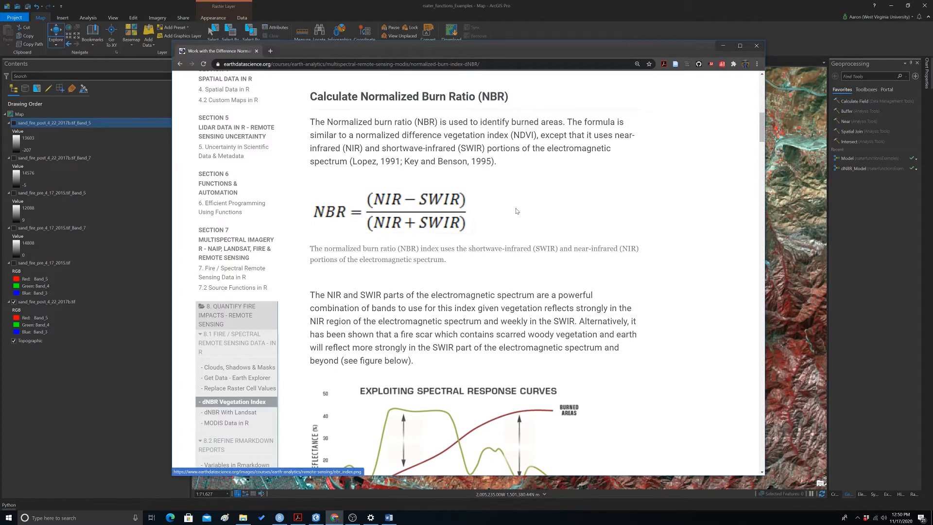
Review the spectral response curves, difference NBR equation and burn severity table in the lesson, and return to ArcGIS Pro
scroll(517, 211, "down", 1)
scroll(517, 211, "down", 2)
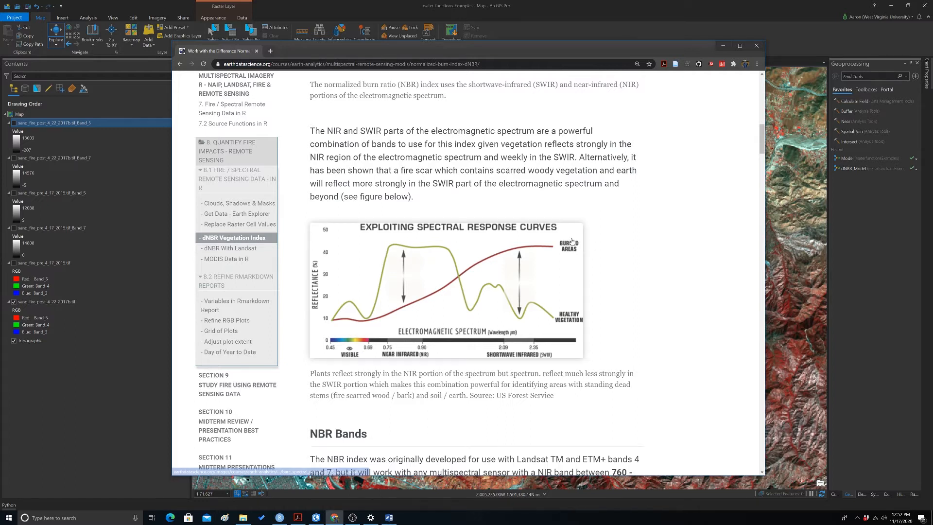
scroll(583, 250, "down", 5)
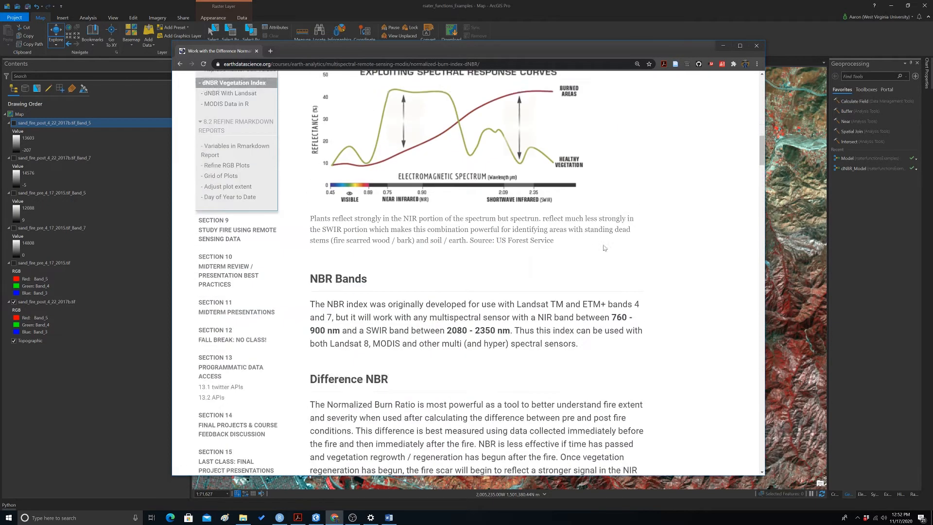
scroll(604, 248, "down", 7)
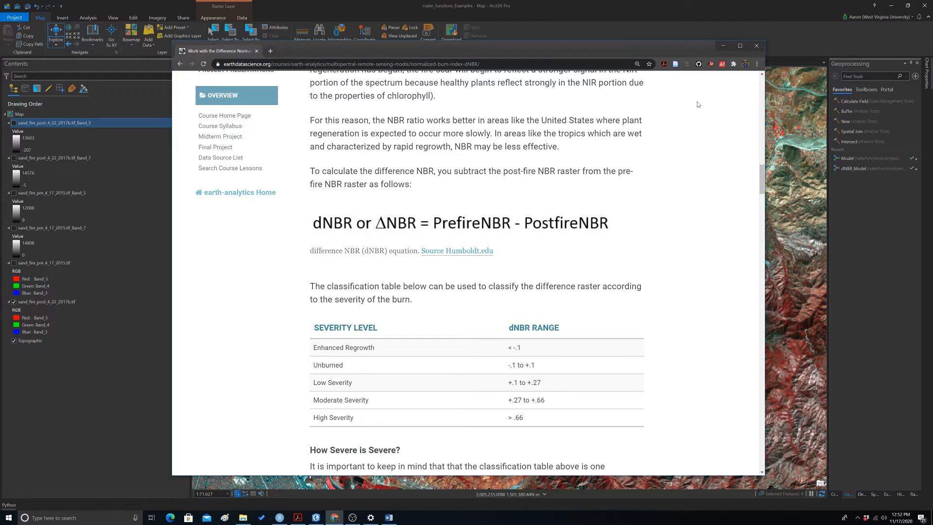
left_click(722, 45)
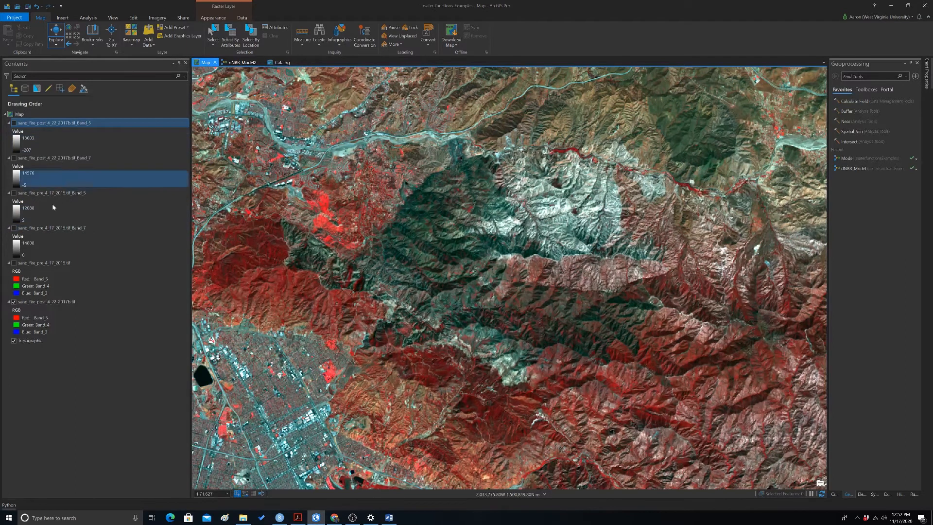
Show the dNBR_Model2 diagram and inspect the parameters of the pre-fire Minus and Plus tools
left_click(72, 229, "ctrl")
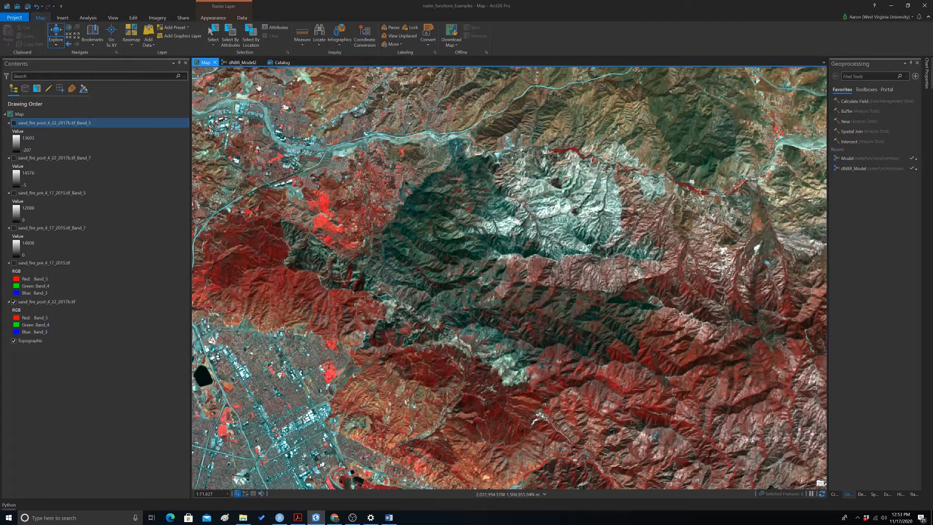
left_click(237, 63)
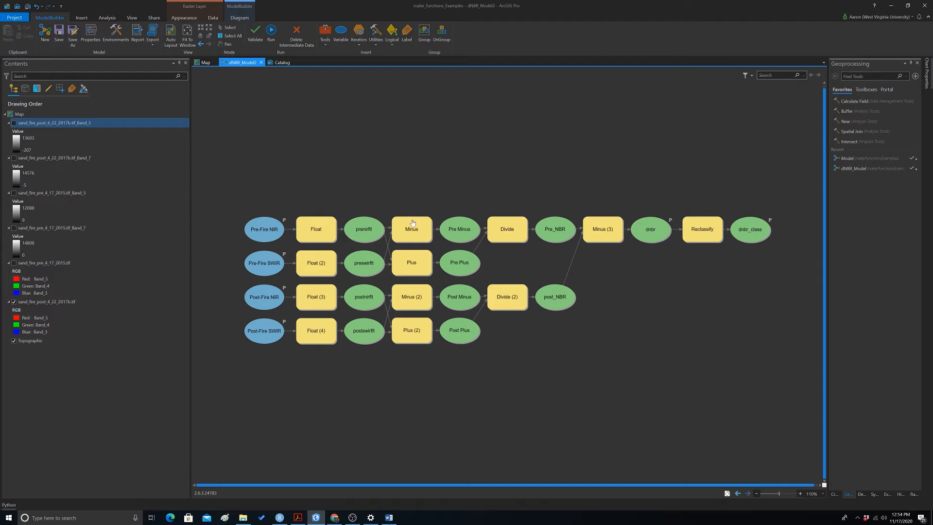
mouse_move(416, 226)
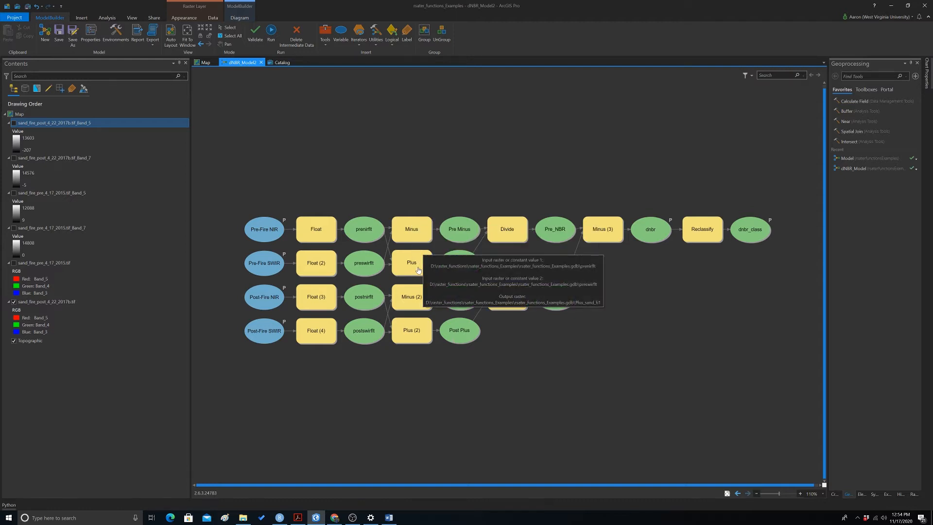
left_click(414, 233)
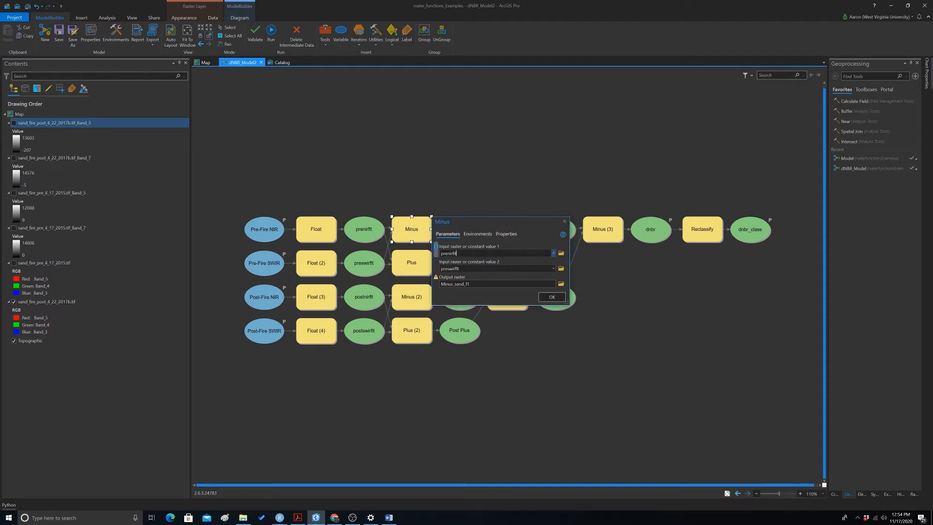
left_click(564, 221)
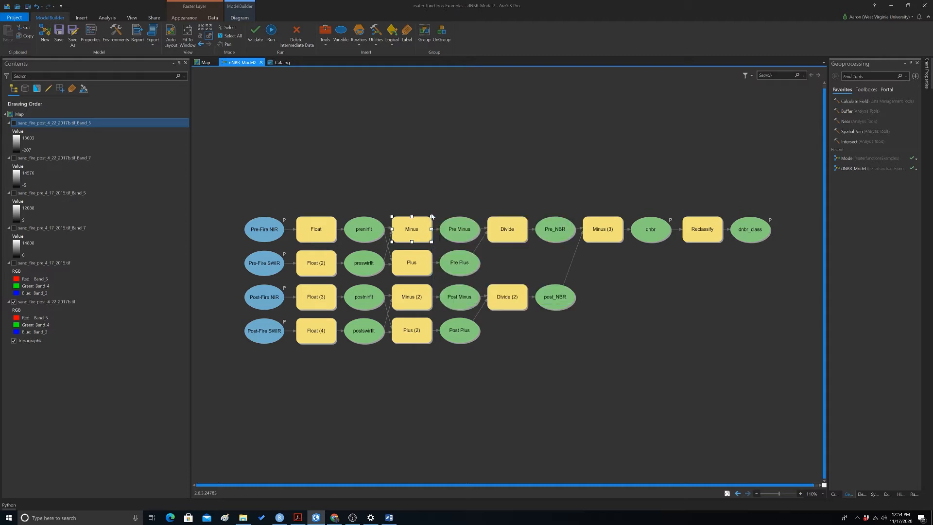
mouse_move(408, 235)
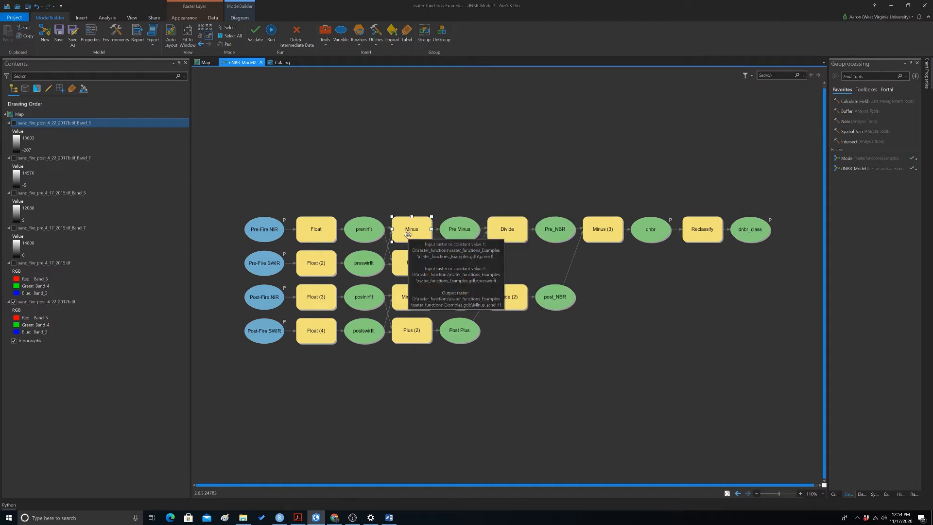
double_click(415, 265)
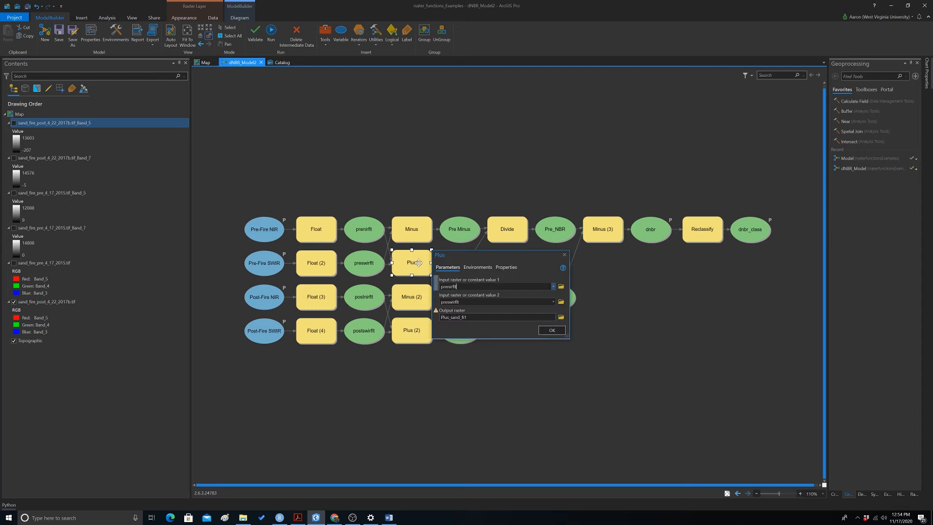
left_click(564, 255)
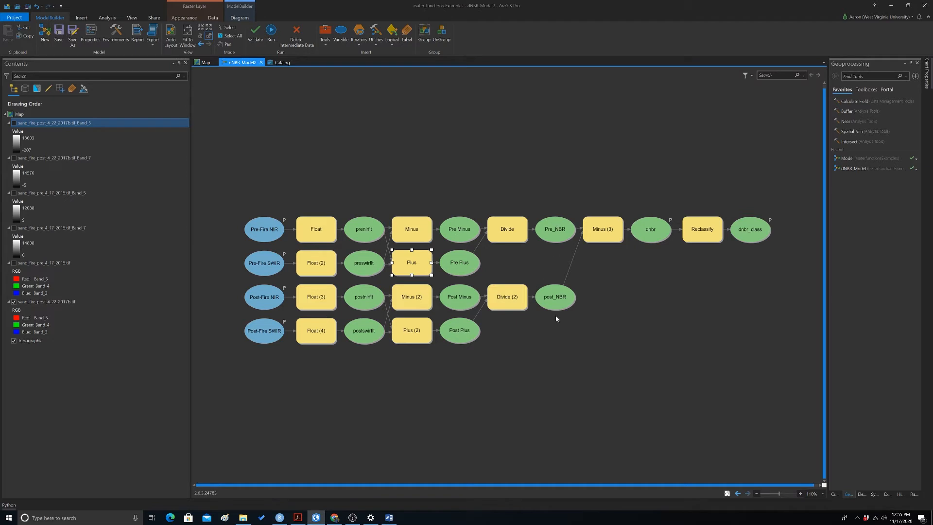
Inspect the inputs of the Minus (3) tool and the reclassification ranges of the Reclassify tool in the model
mouse_move(603, 234)
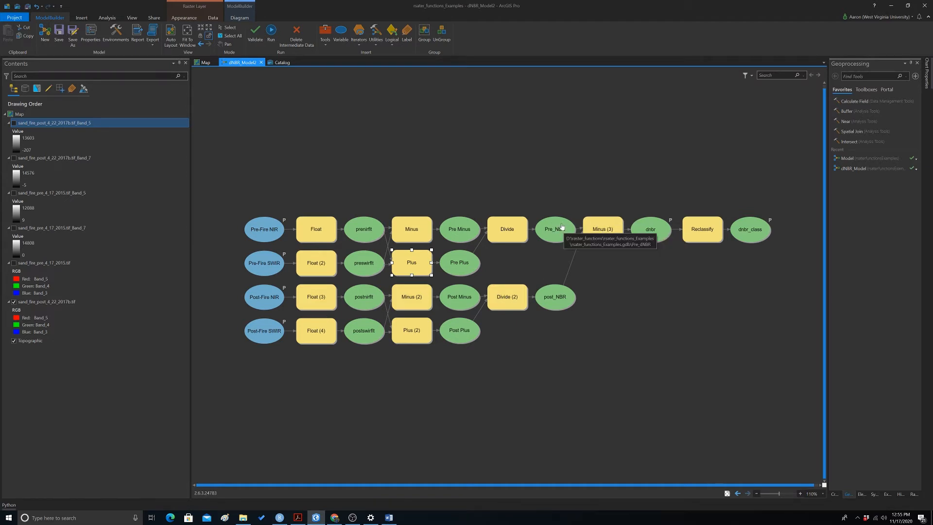
double_click(612, 235)
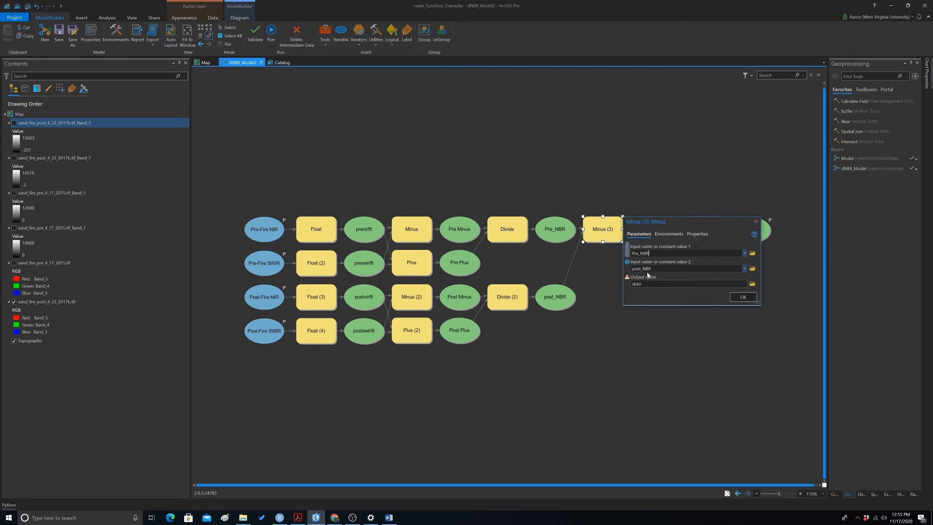
left_click(756, 222)
mouse_move(649, 241)
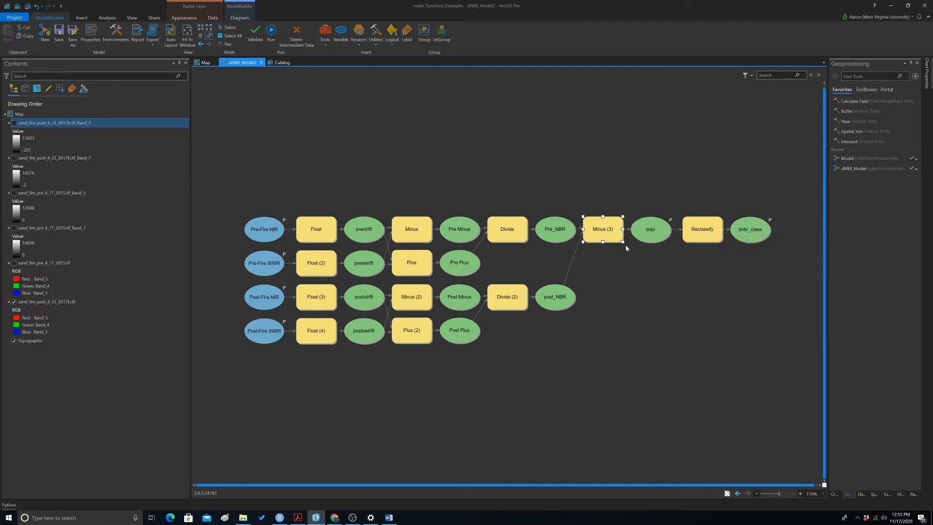
left_click(704, 229)
double_click(705, 230)
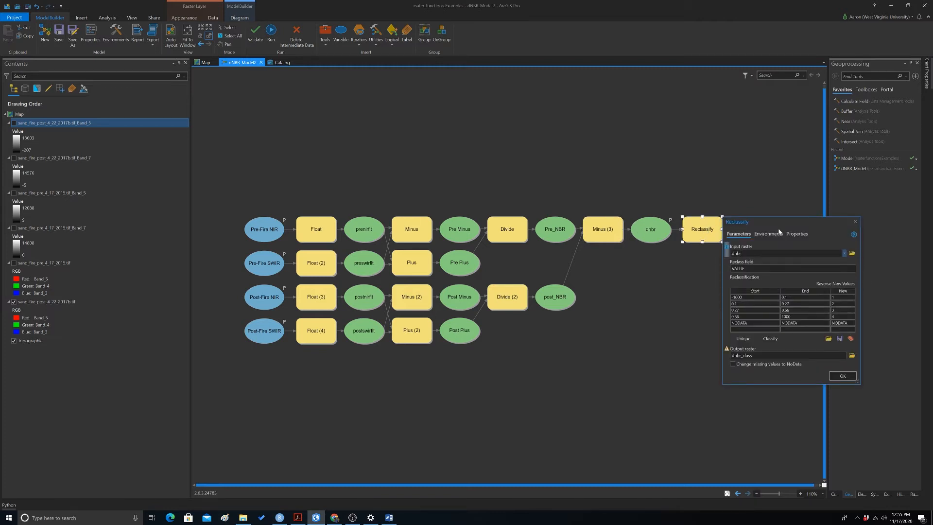
left_click_drag(778, 222, 444, 115)
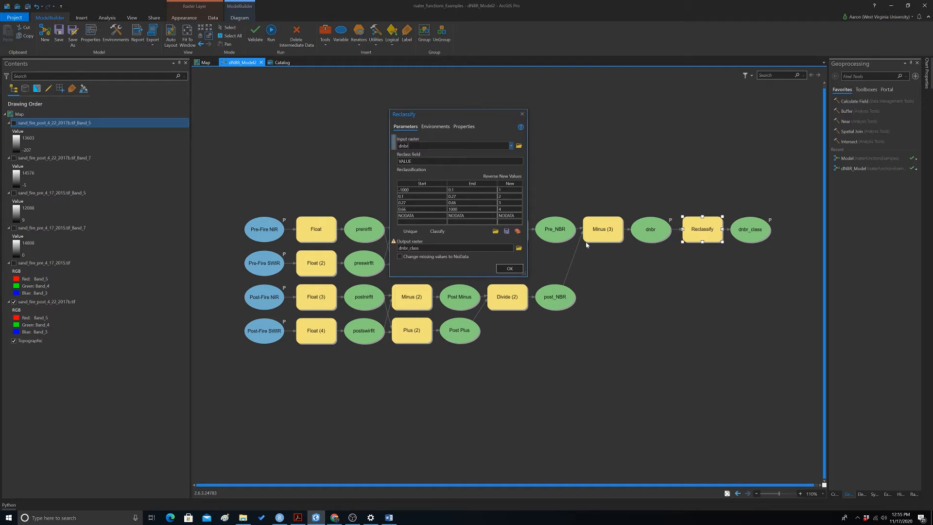
left_click(523, 114)
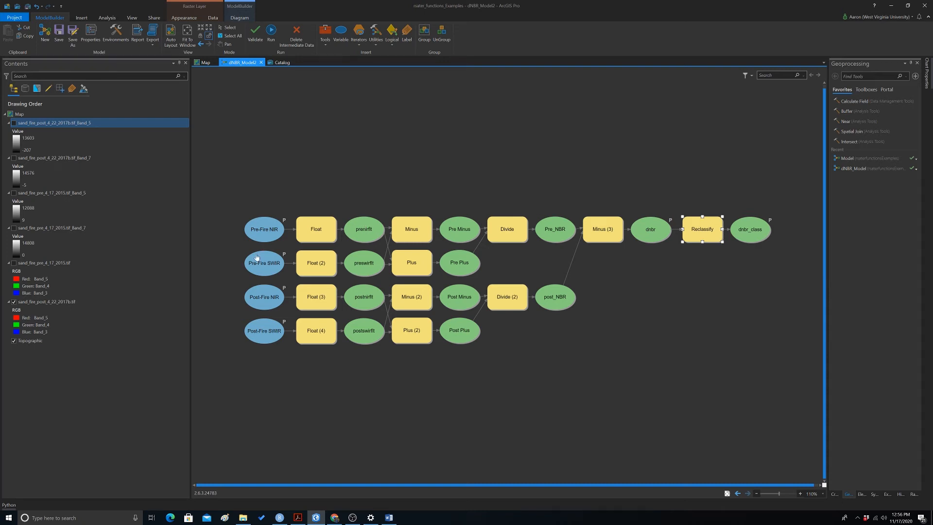
Validate the model and open dNBR_Model2 from the project's toolbox as a geoprocessing tool
left_click(254, 33)
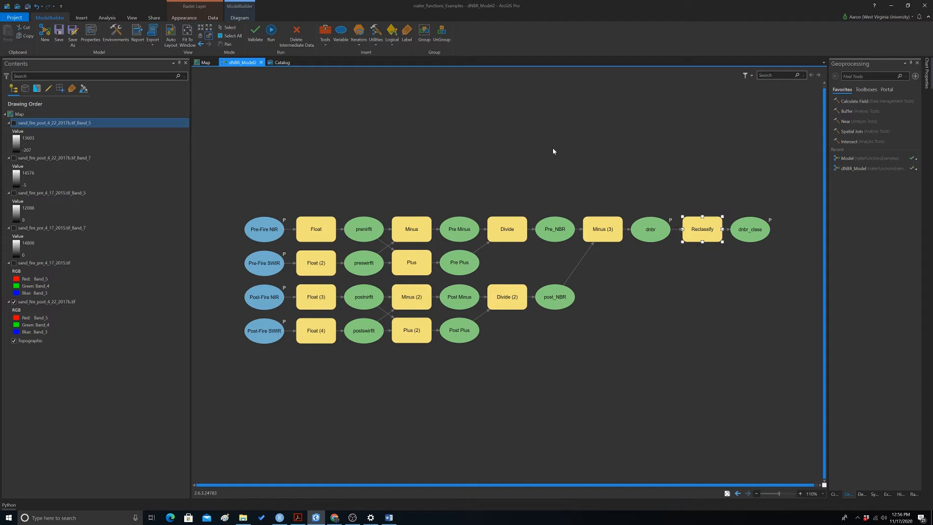
left_click(281, 62)
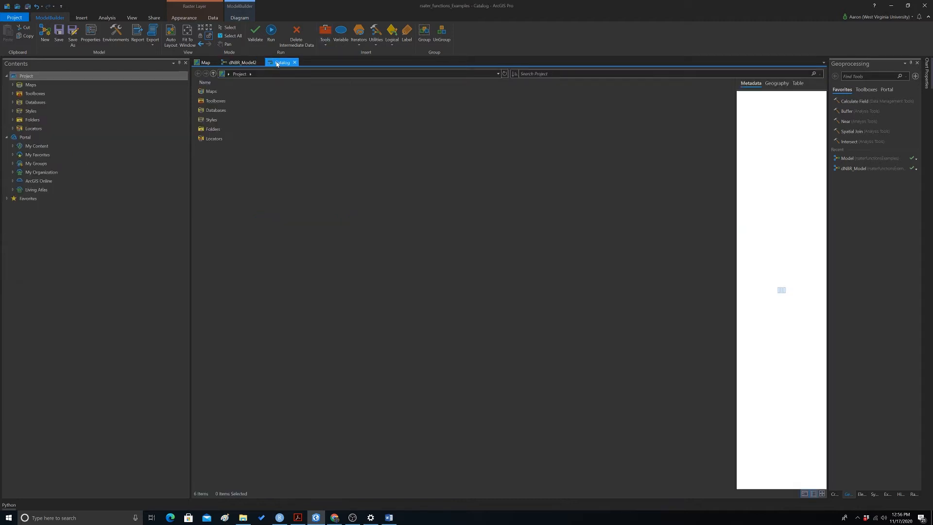
double_click(210, 100)
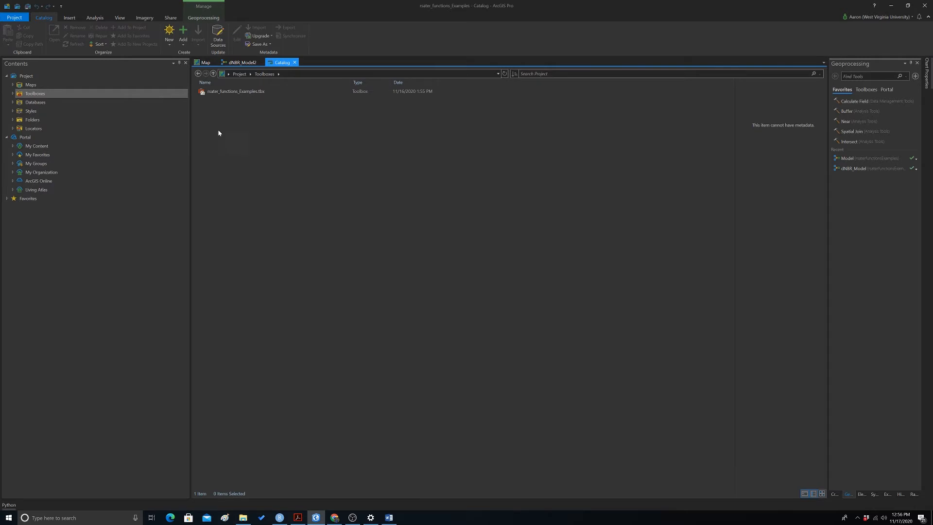
double_click(223, 91)
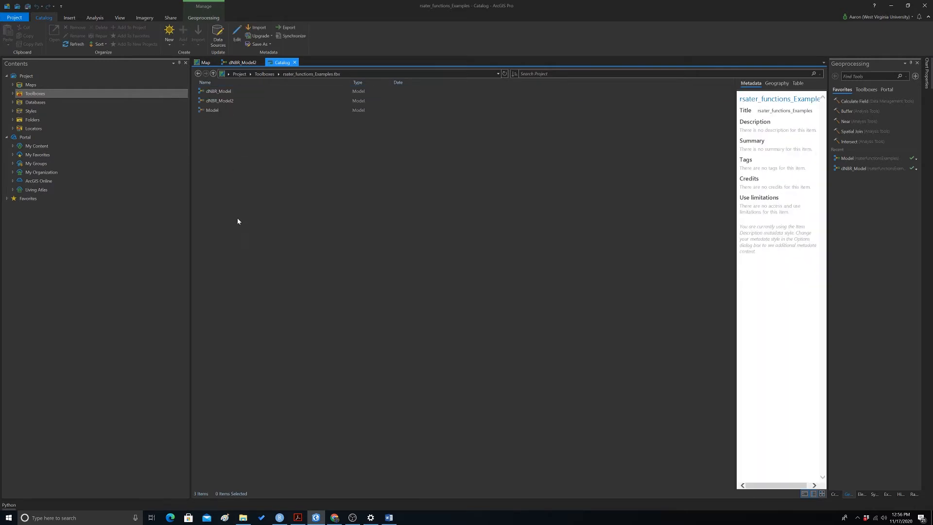
double_click(221, 101)
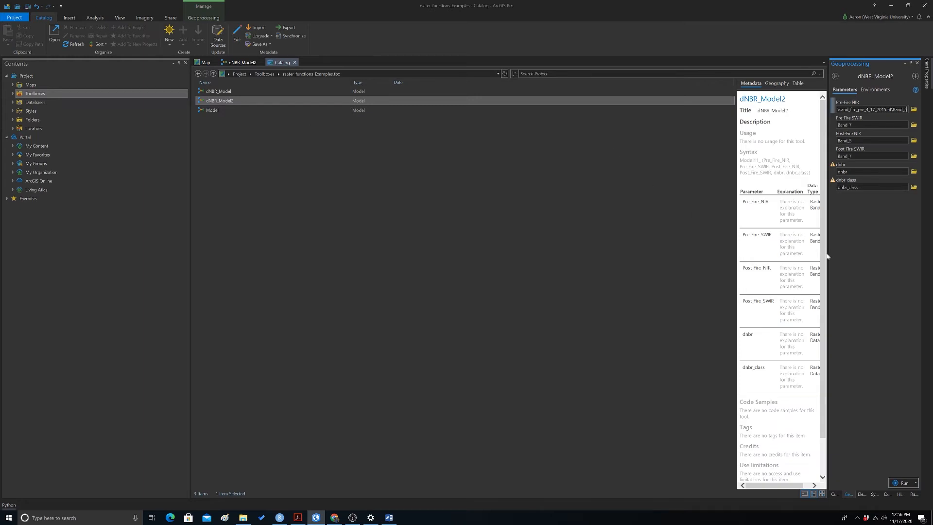
Widen the tool pane and name the dNBR_Model2 outputs dnbr2 for dnbr and dnbr_class2 for dnbr_class
left_click_drag(828, 256, 612, 218)
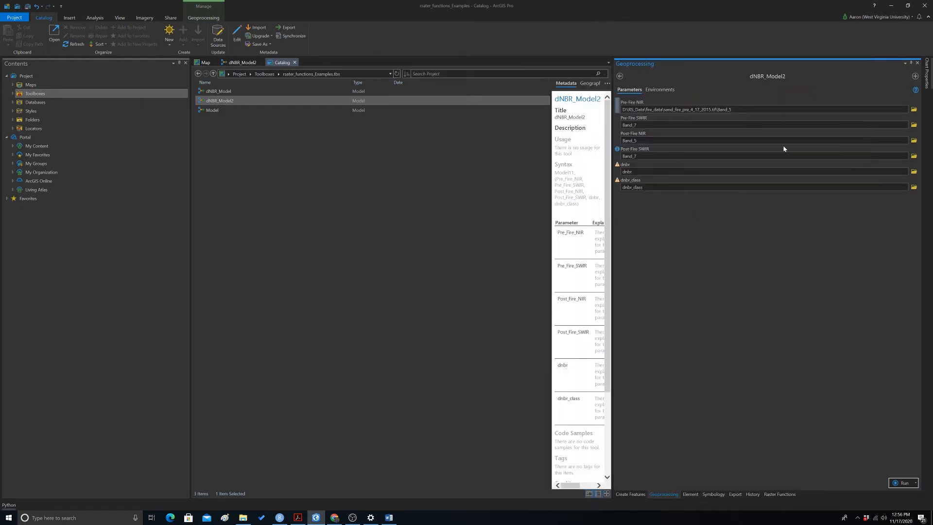
left_click(776, 90)
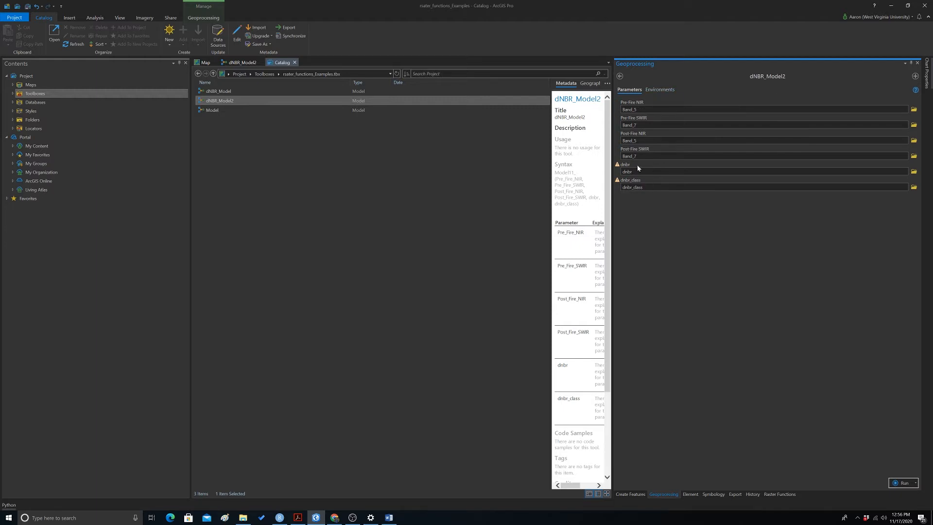
left_click(722, 187)
left_click(733, 171)
left_click(642, 187)
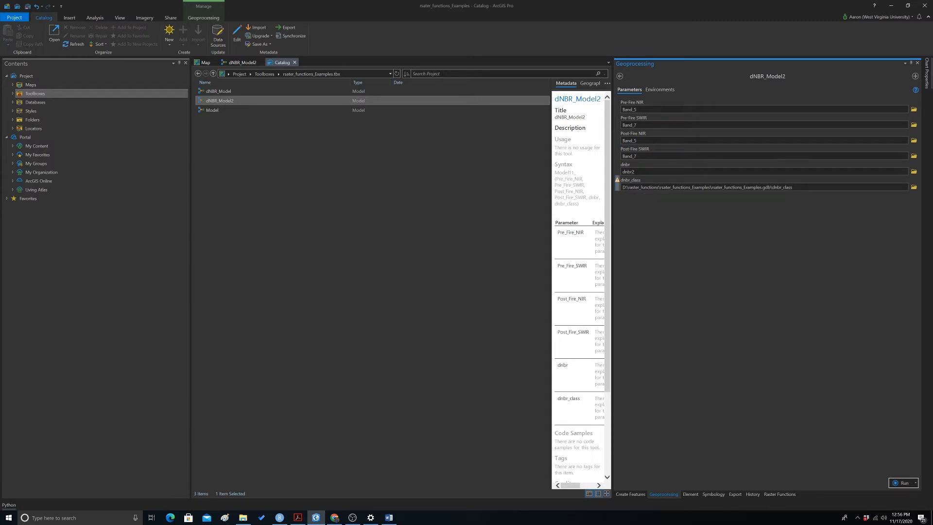
left_click(866, 221)
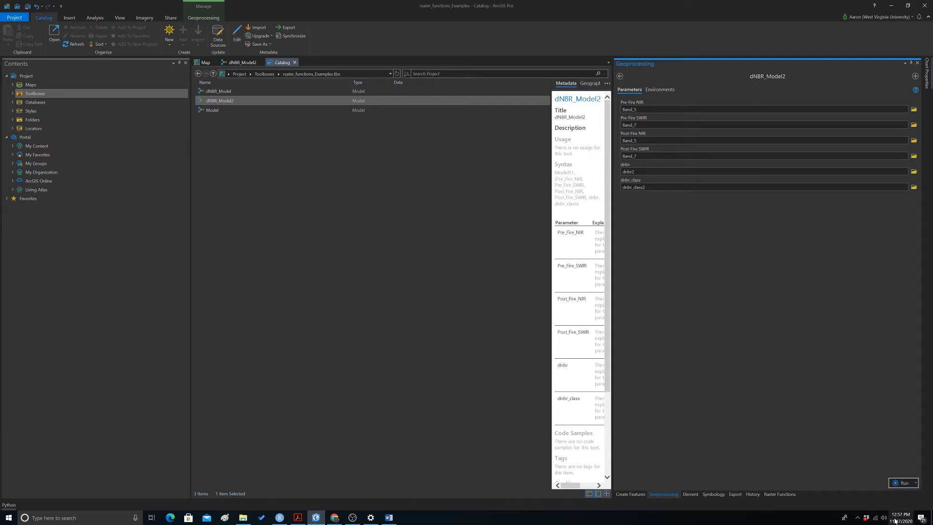
Run dNBR_Model2 to produce the dnbr2 and dnbr_class2 rasters and show the outputs on the map
left_click(904, 482)
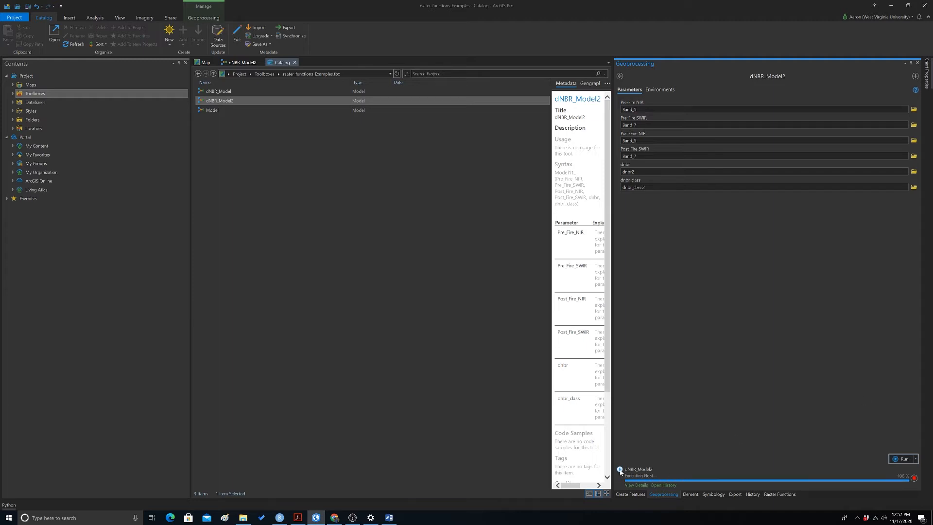
mouse_move(620, 471)
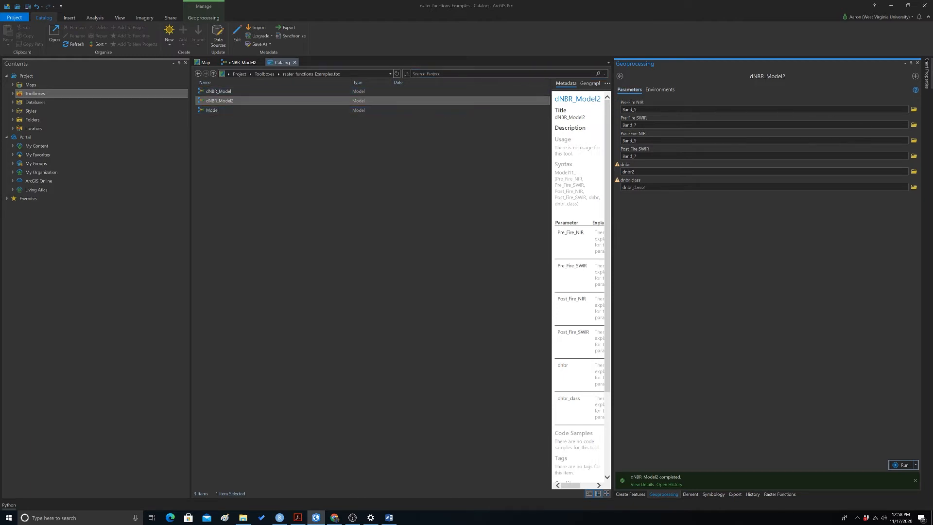
left_click(204, 62)
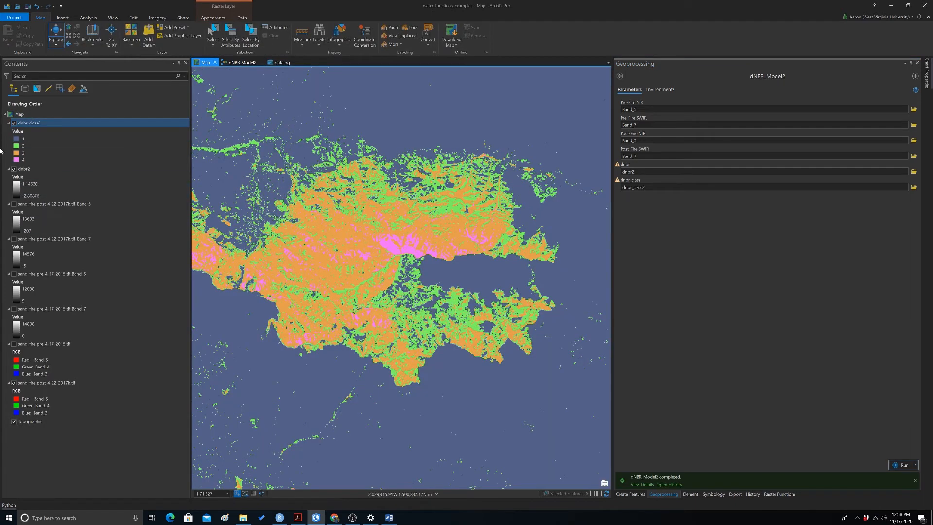
Recolour the dnbr_class2 classes: no colour for 1, light pink for 2, salmon for 3 and bright red for 4
left_click(16, 139)
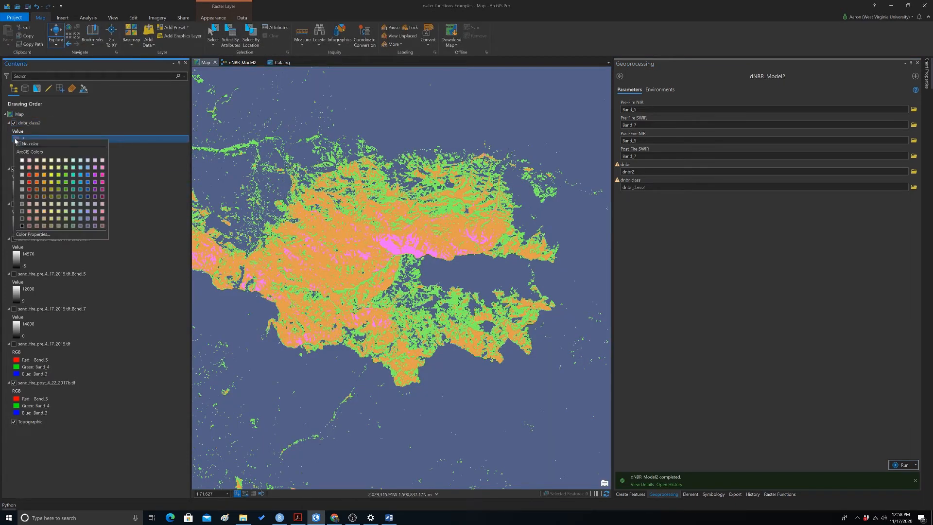
left_click(31, 146)
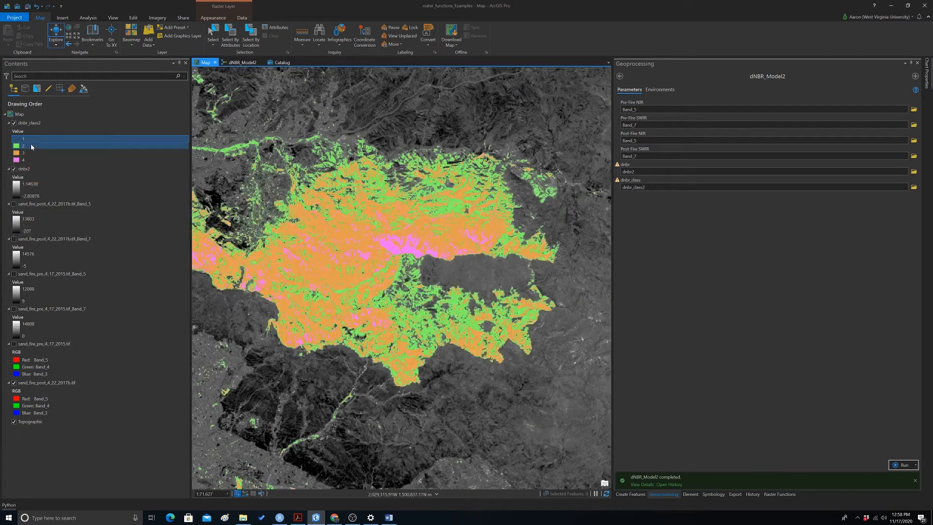
left_click(16, 146)
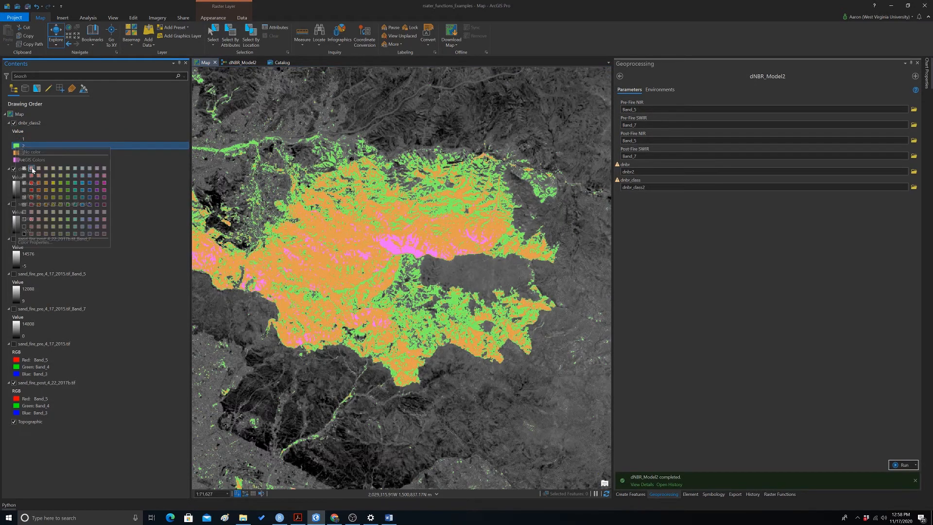
left_click(34, 169)
left_click(18, 153)
left_click(34, 180)
left_click(16, 153)
left_click(33, 196)
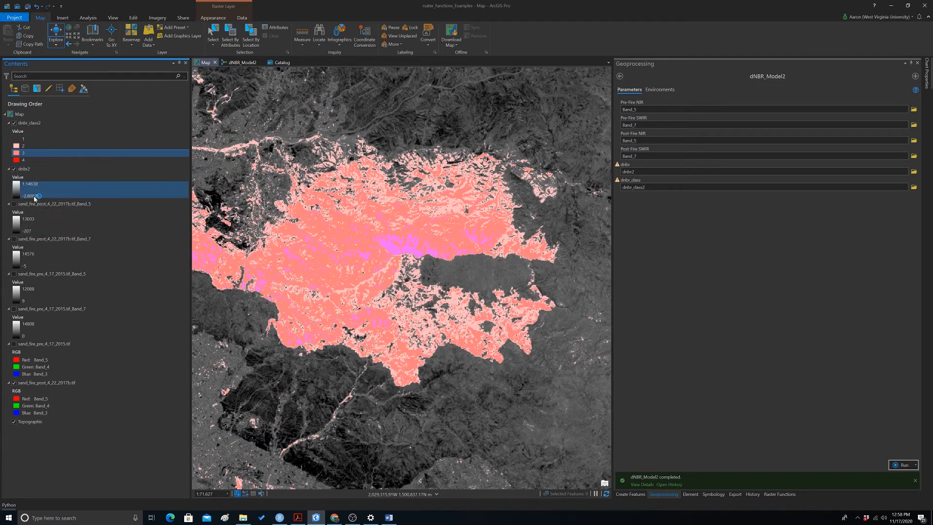
Hide the dnbr2 layer so the burn classes overlay the post-fire image around the main fire
scroll(475, 201, "down", 5)
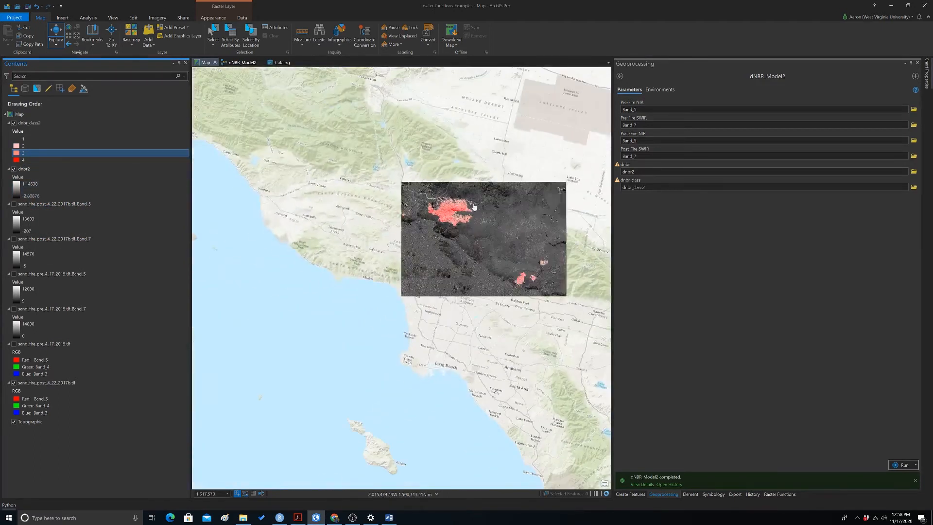
left_click_drag(519, 235, 440, 216)
scroll(395, 195, "up", 2)
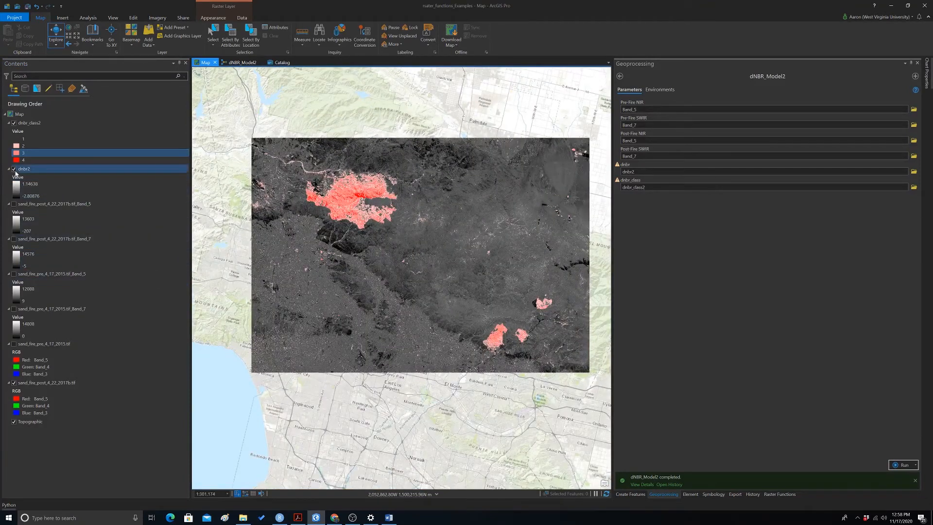
left_click(14, 169)
scroll(421, 245, "up", 1)
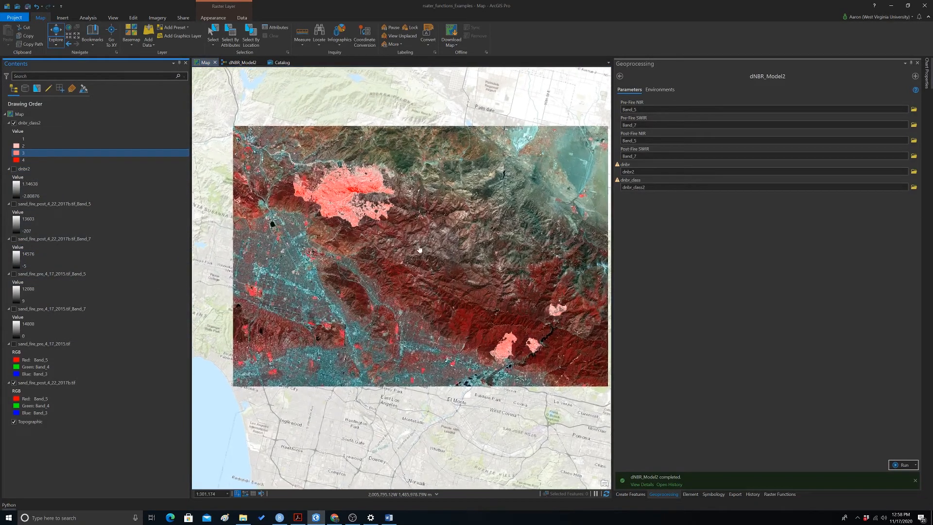
left_click_drag(342, 221, 391, 268)
scroll(391, 268, "up", 4)
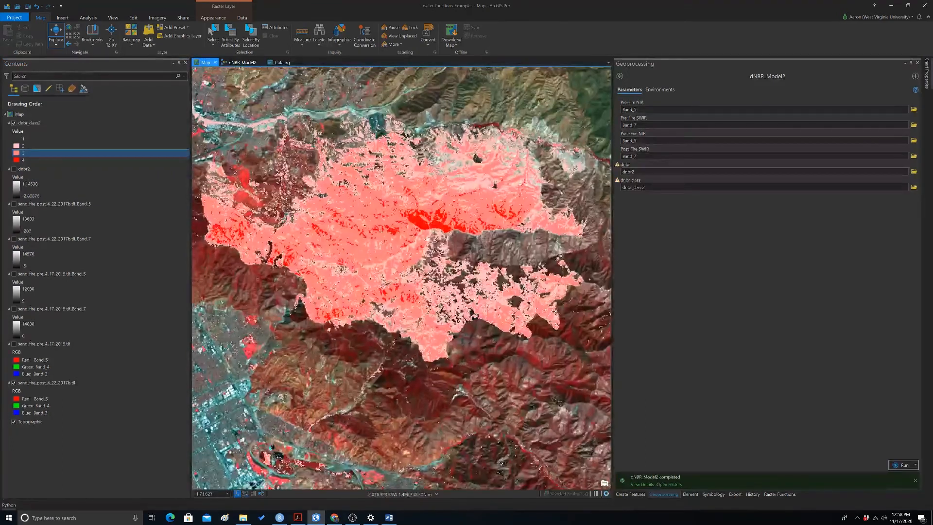
Toggle the dnbr_class2 layer off and on to compare the burn classes with the post-fire image beneath
left_click(13, 123)
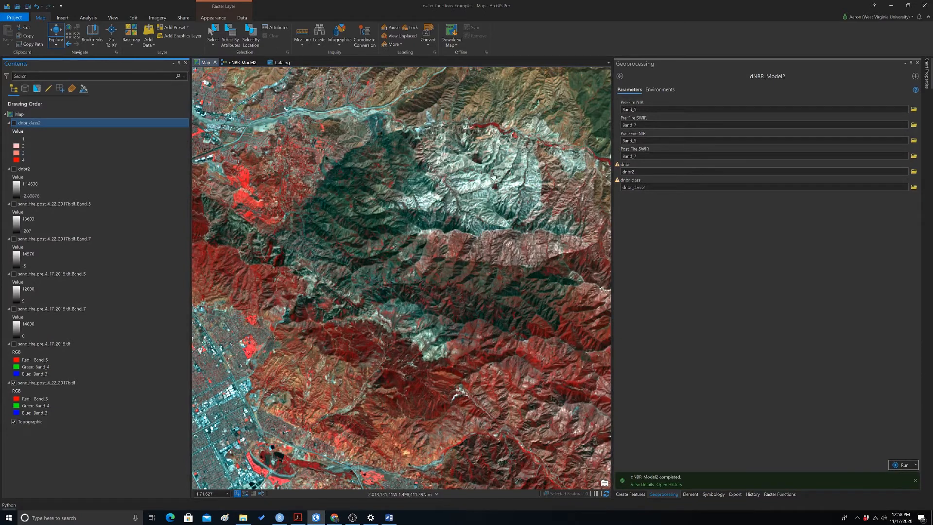
left_click(13, 124)
left_click(13, 124)
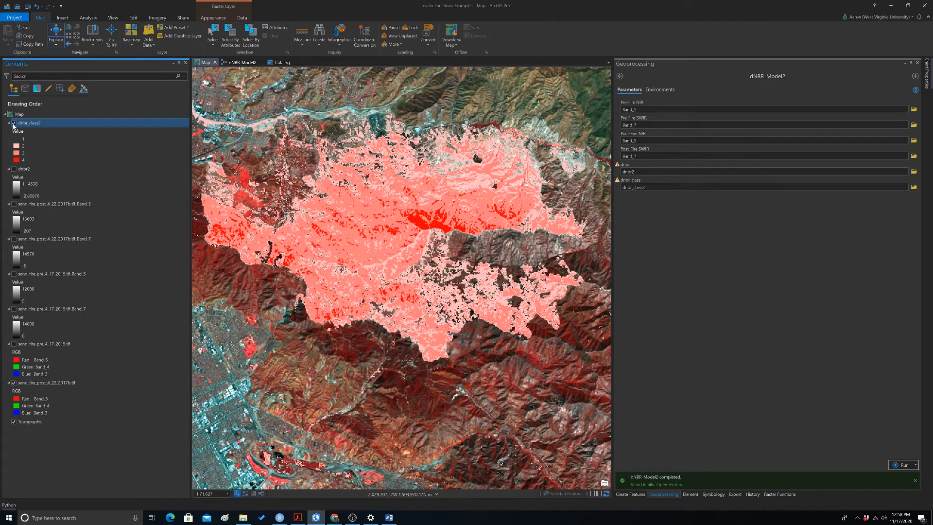
left_click(13, 124)
left_click(13, 124)
Examine the smaller classified burn areas in the southeast and compare them with the main fire across the whole image
scroll(364, 184, "down", 4)
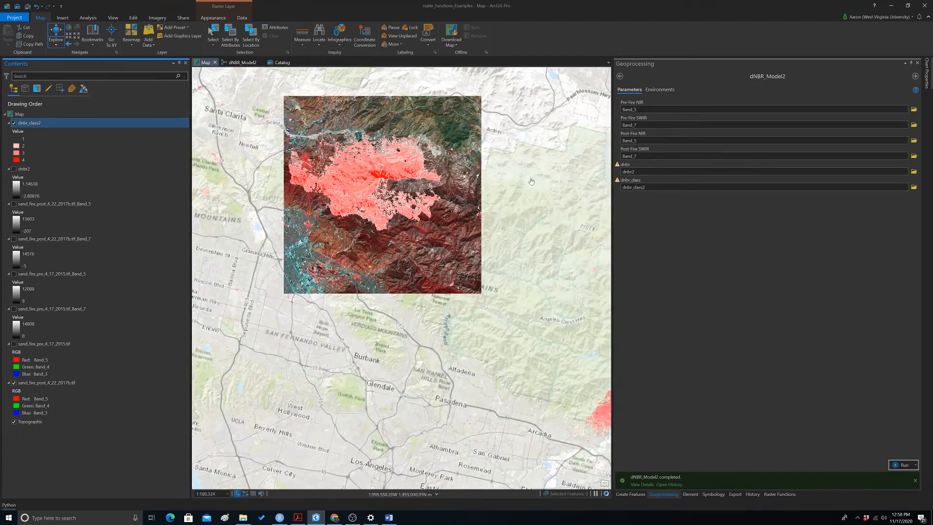
left_click_drag(511, 224, 338, 112)
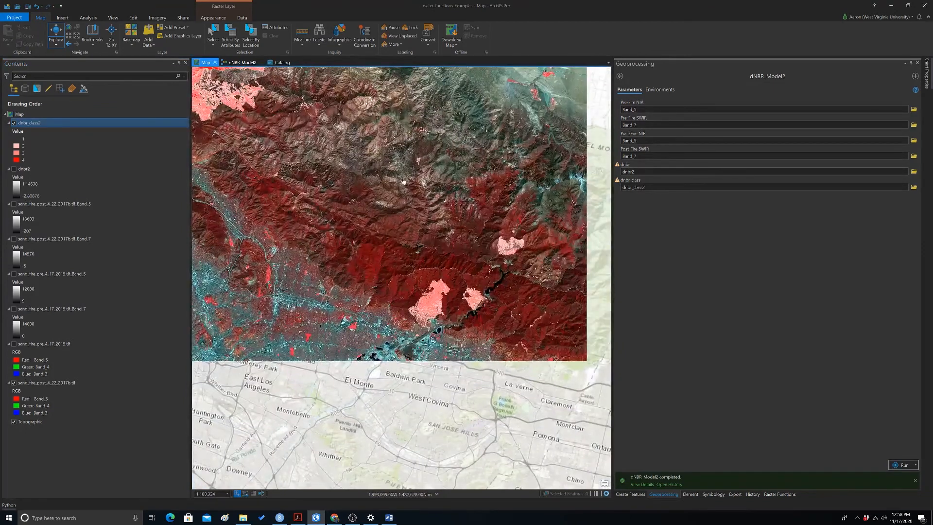
scroll(501, 230, "up", 4)
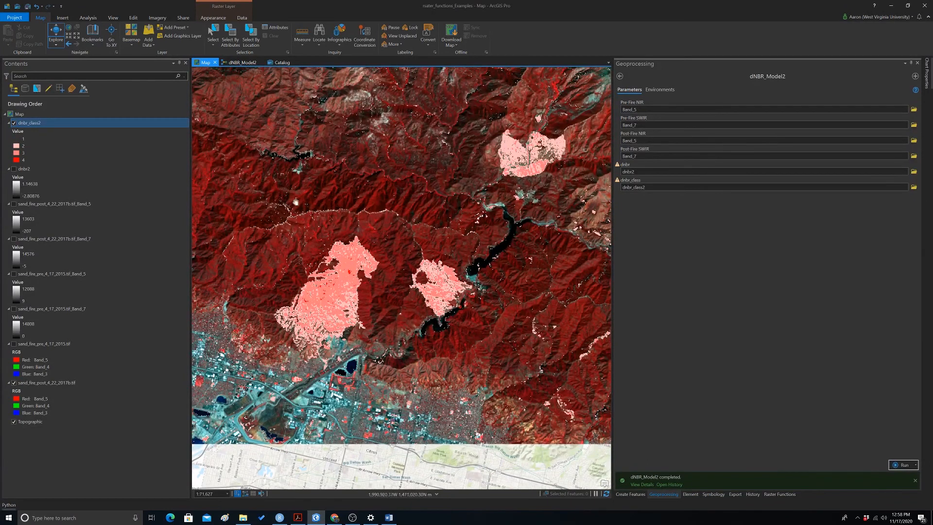
scroll(379, 238, "down", 4)
scroll(368, 242, "up", 3)
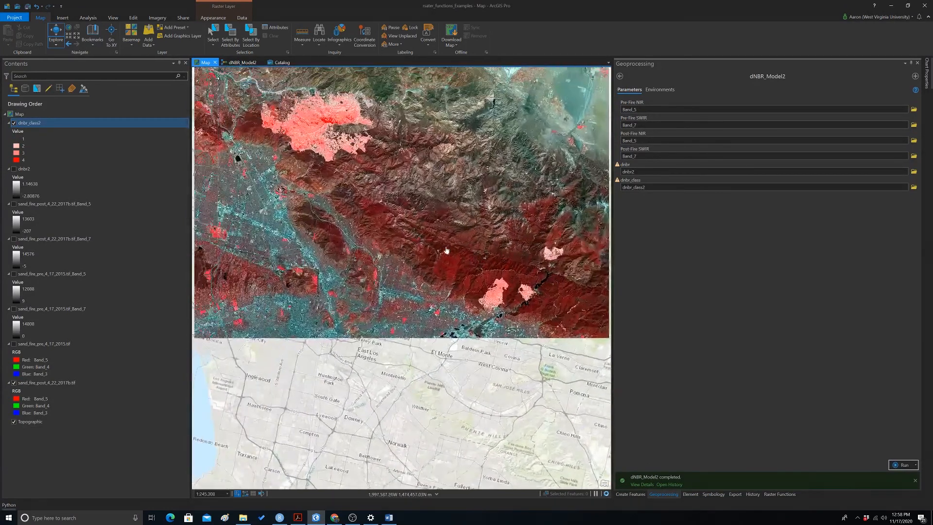
left_click_drag(366, 236, 394, 268)
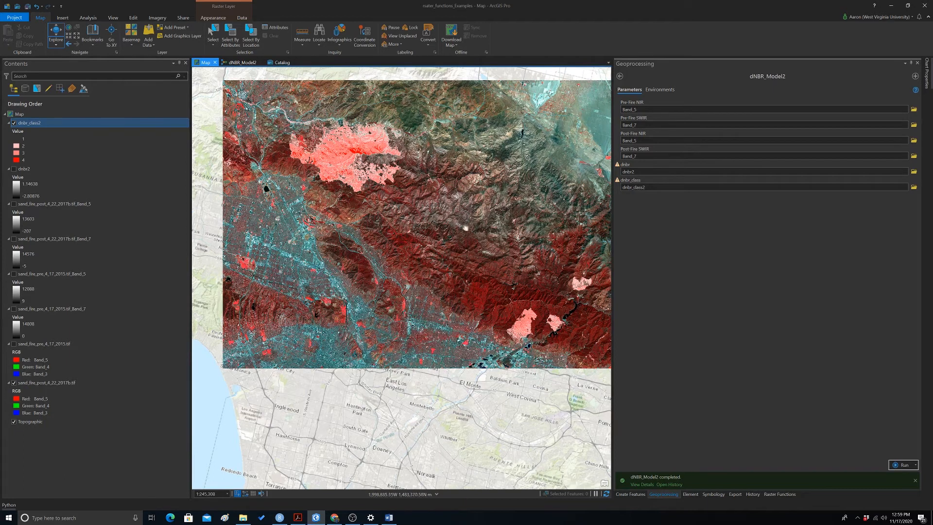
left_click_drag(467, 231, 424, 254)
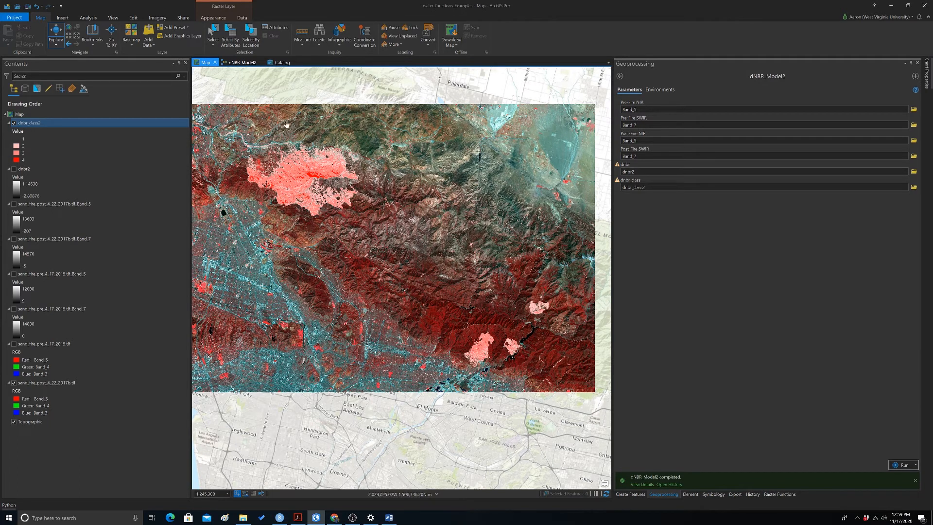
Browse the system raster functions in the Analysis, Appearance, Classification, Hydrology, Reclass and Surface categories
left_click(90, 18)
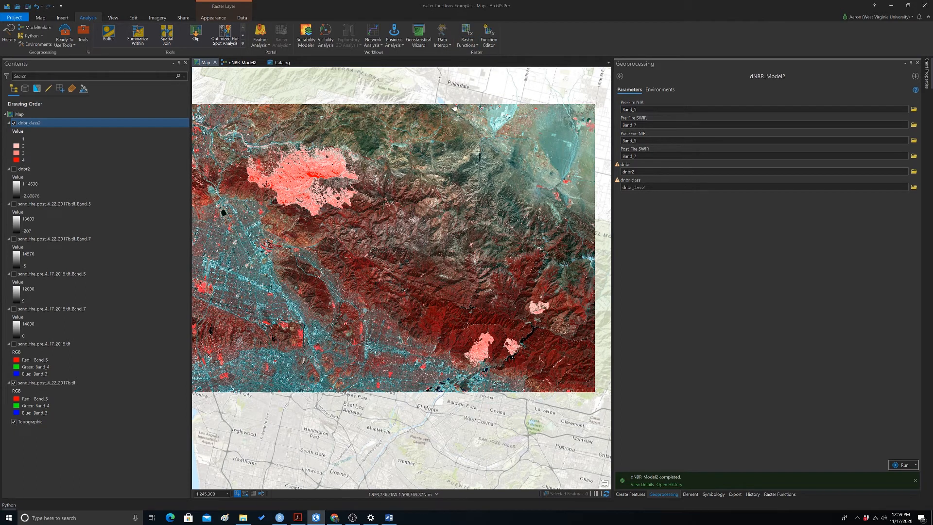
left_click(467, 32)
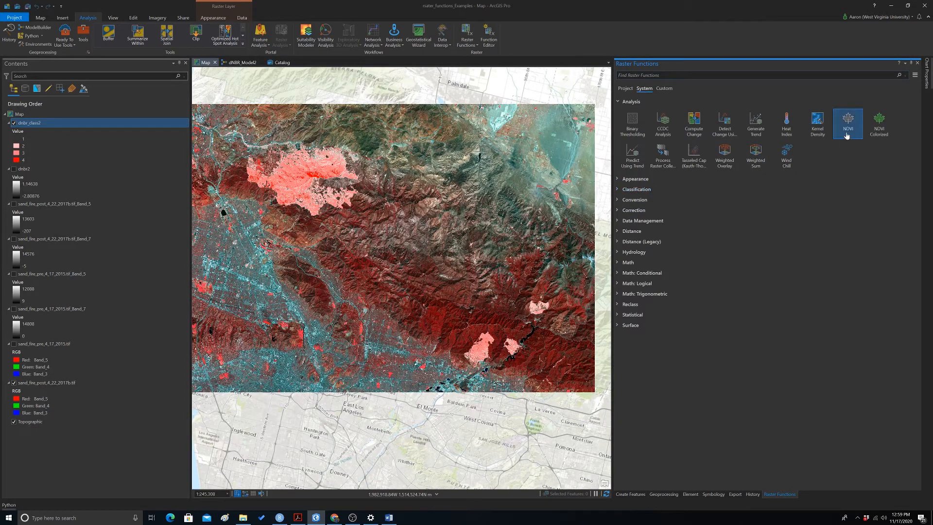
left_click(618, 180)
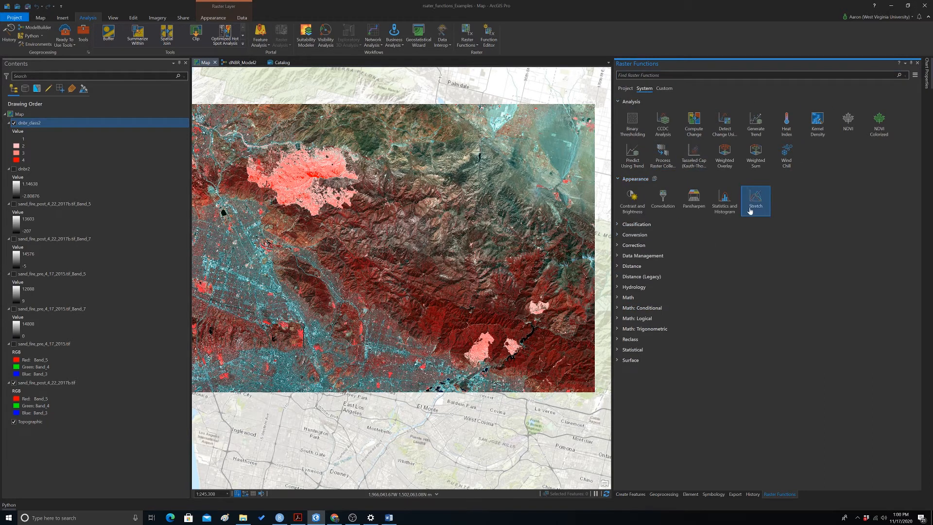
left_click(651, 228)
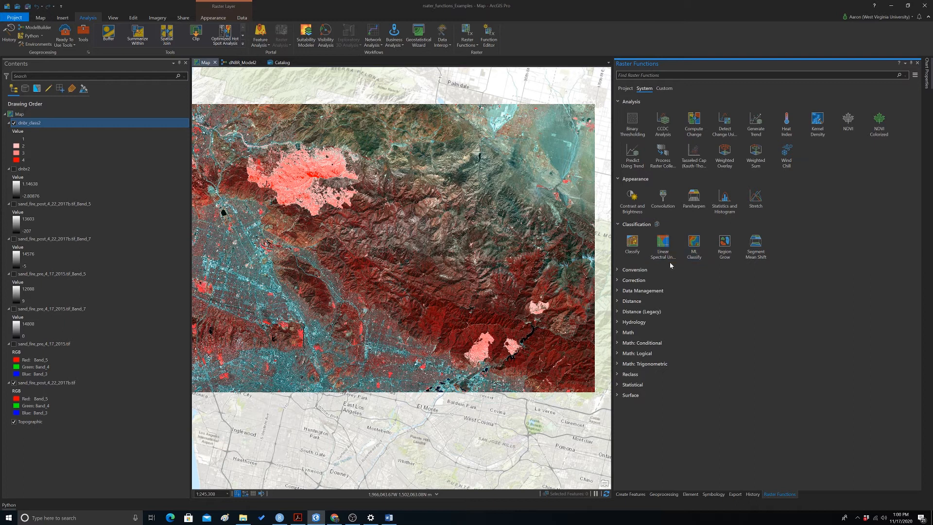
left_click(633, 322)
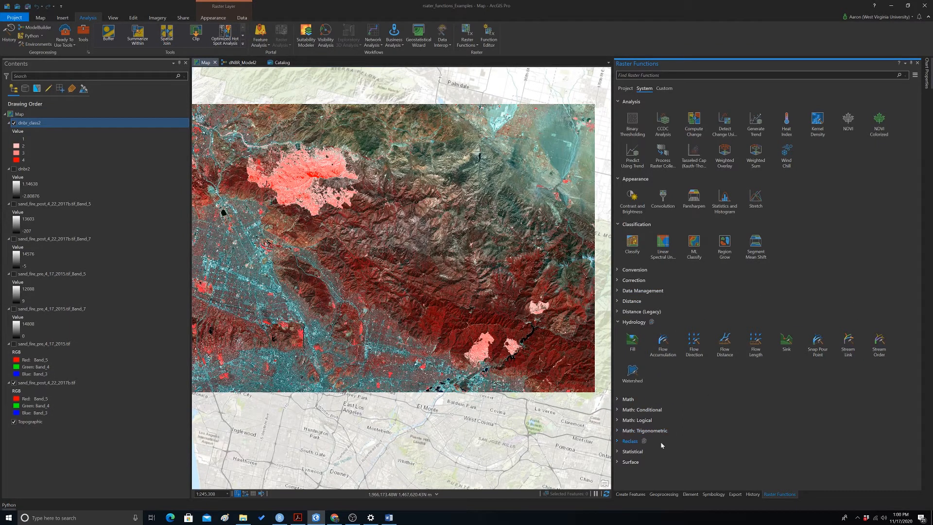
left_click(618, 442)
left_click(618, 487)
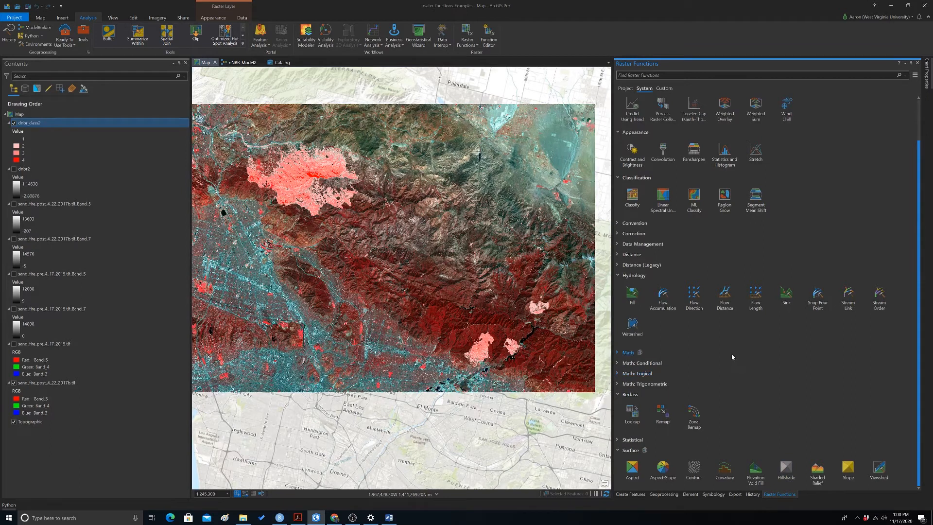
scroll(722, 377, "up", 2)
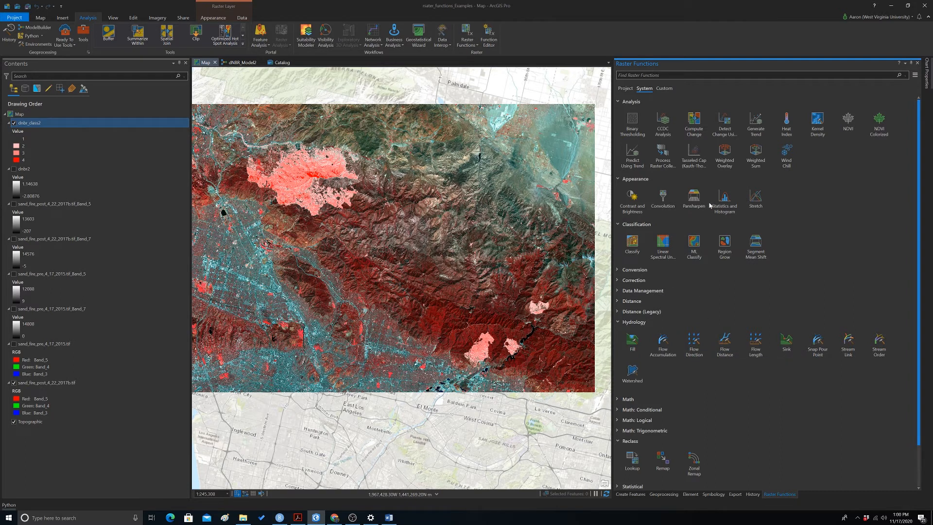
Inspect the Convolution function's parameters and its available kernel types, and return to the raster function list
left_click(662, 201)
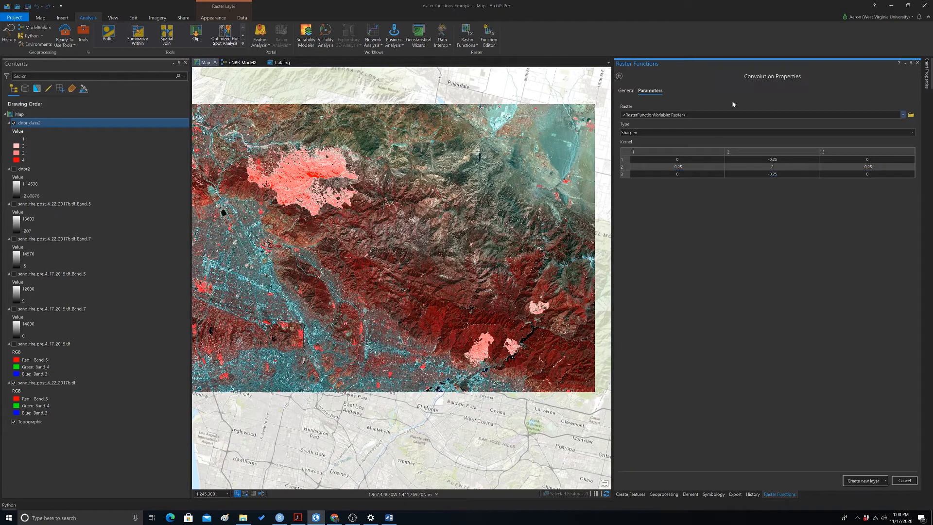
left_click(904, 115)
left_click(903, 115)
left_click(912, 133)
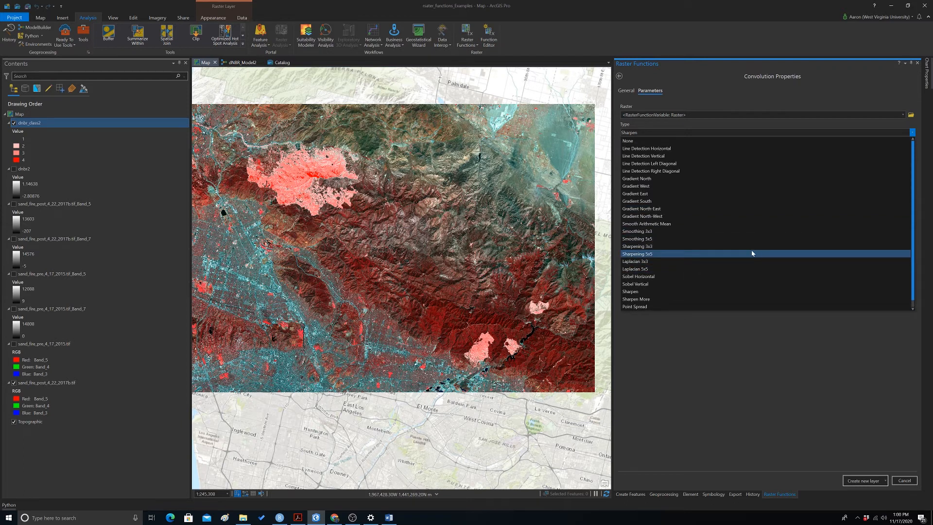
left_click(674, 95)
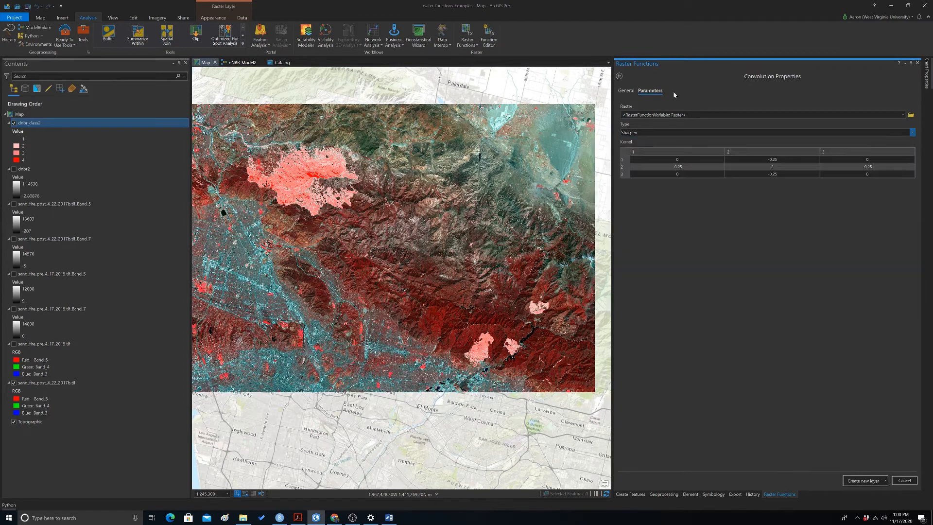
left_click(619, 76)
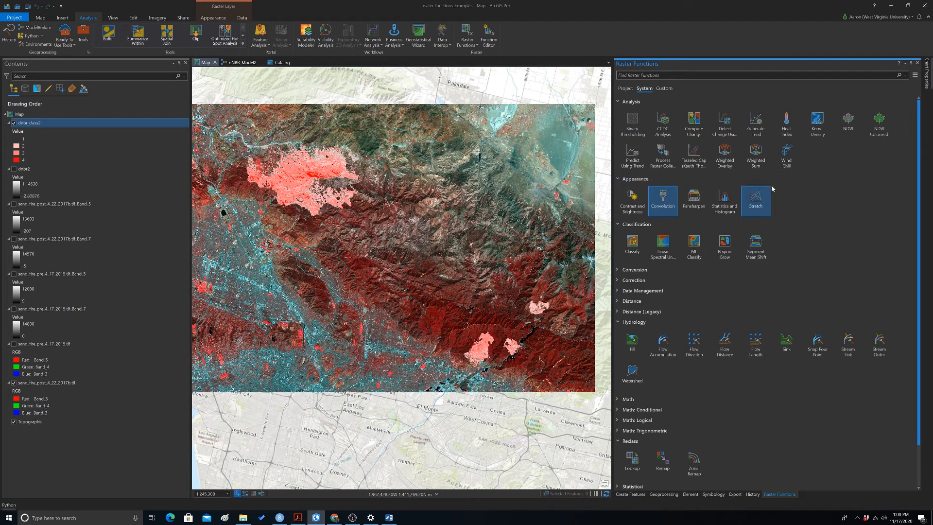
Apply the NDVI function to sand_fire_post_4_22_2017b.tif with visible band 4 and infrared band 5, and create a new layer
left_click(850, 118)
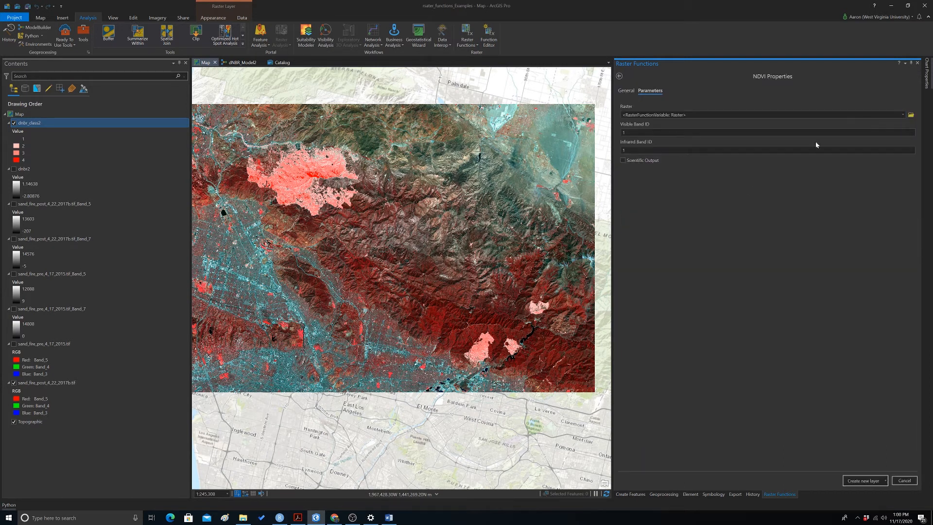
left_click(903, 115)
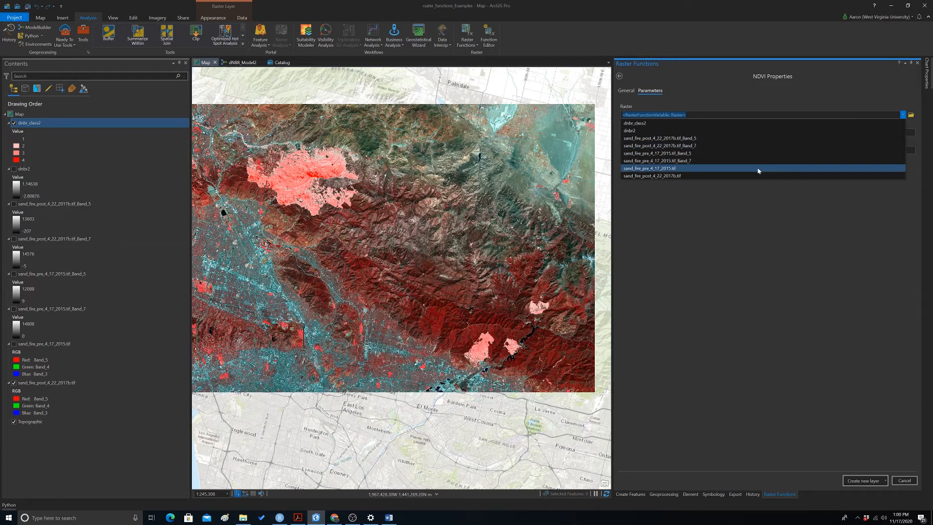
left_click(651, 176)
left_click(912, 133)
left_click(913, 132)
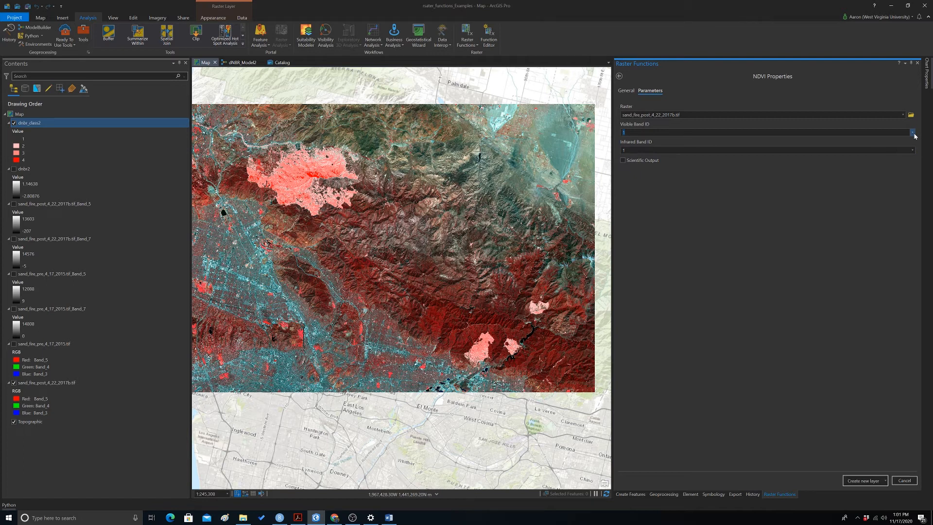
left_click(914, 134)
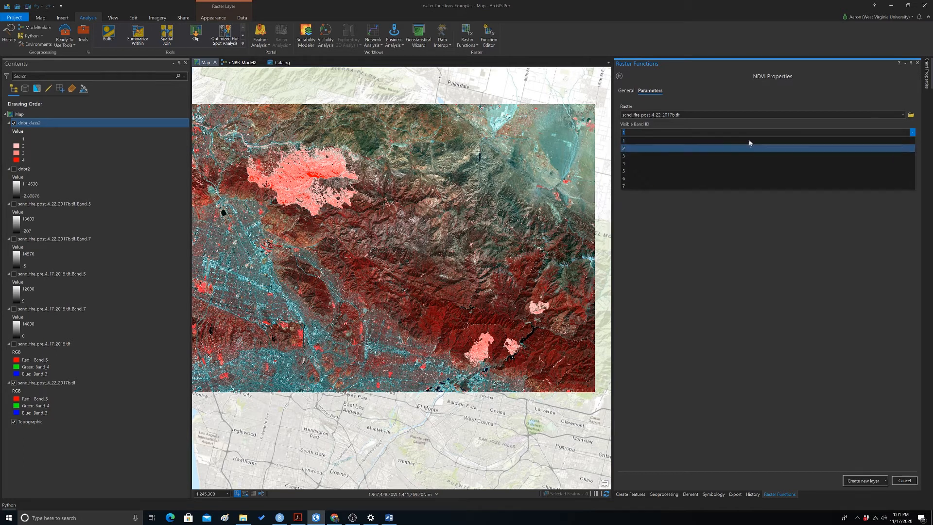
left_click(625, 164)
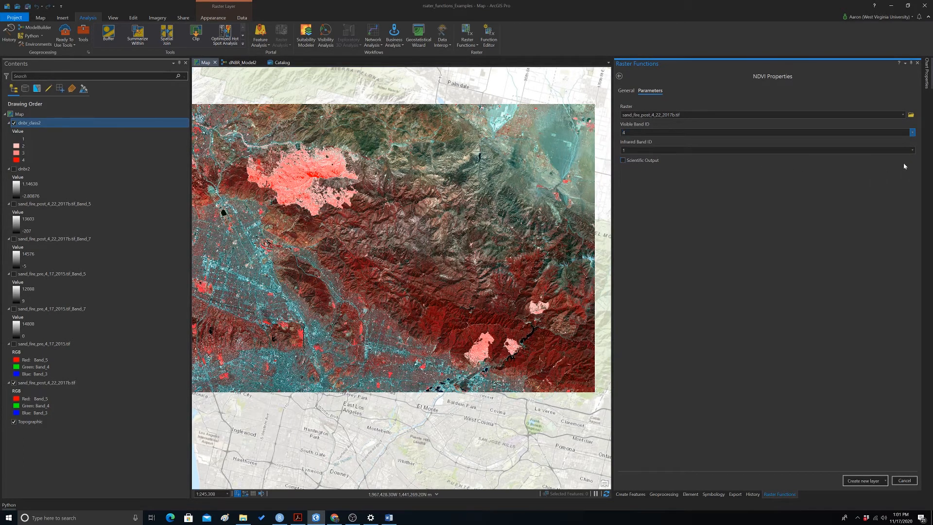
left_click(913, 150)
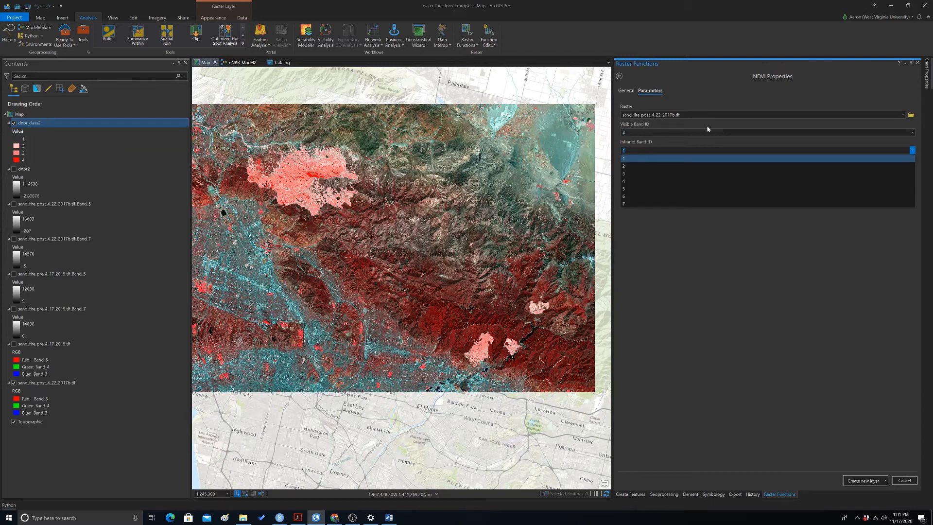
left_click(624, 189)
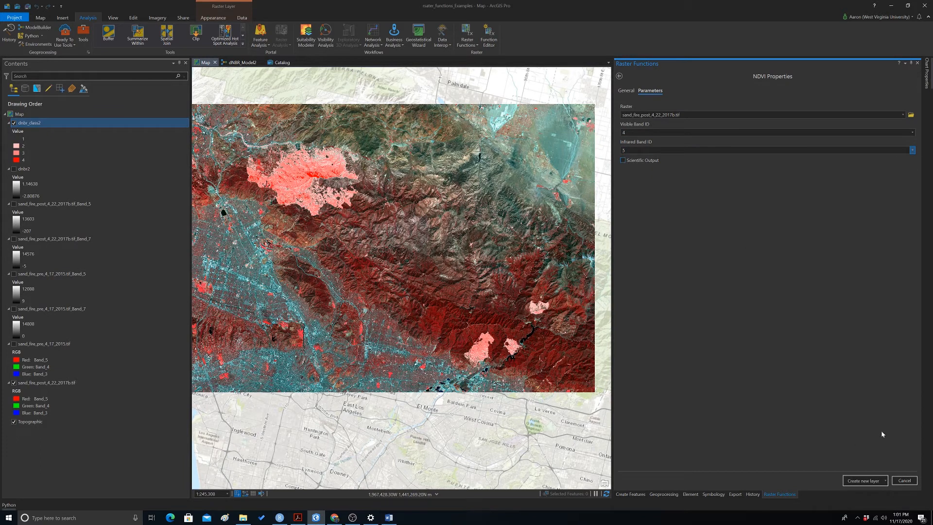
left_click(858, 481)
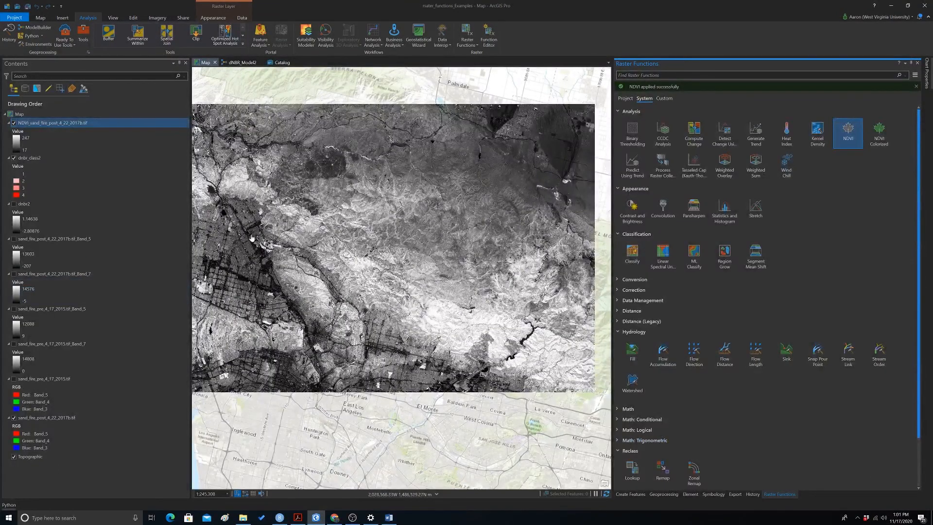
Hide the dnbr_class2 layer and keep the NDVI layer displayed above the post-fire image
scroll(402, 273, "up", 2)
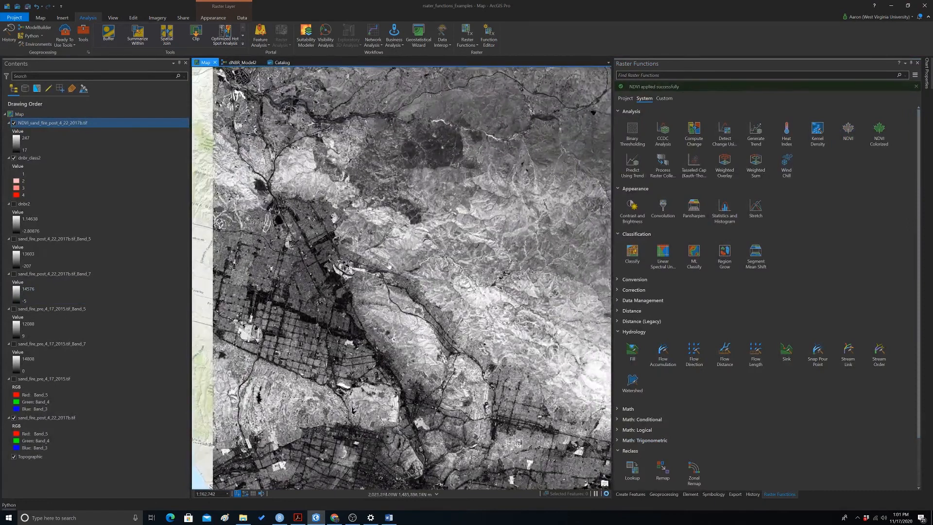
scroll(403, 274, "down", 2)
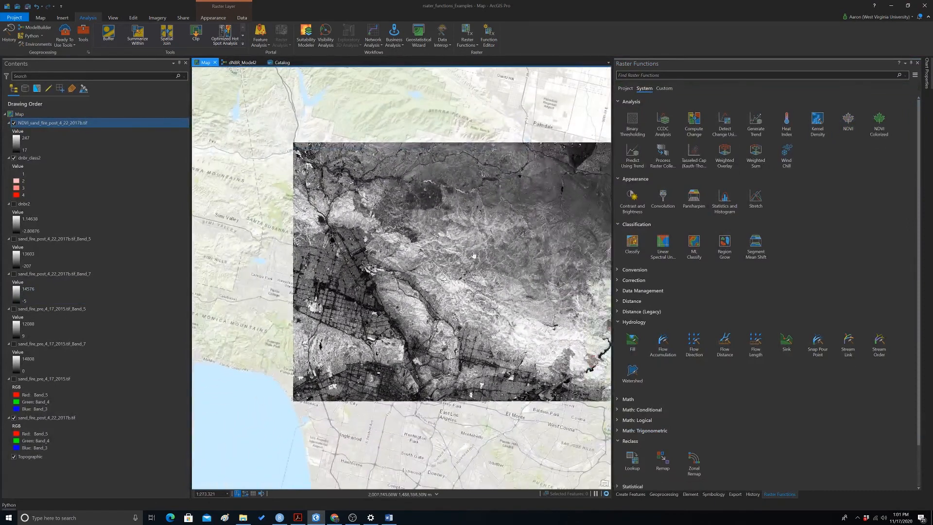
scroll(288, 194, "up", 5)
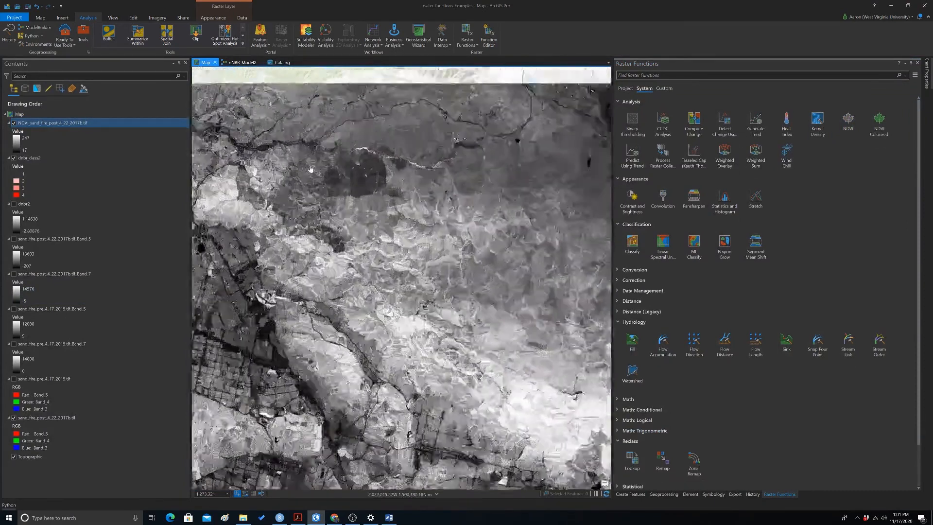
left_click(13, 123)
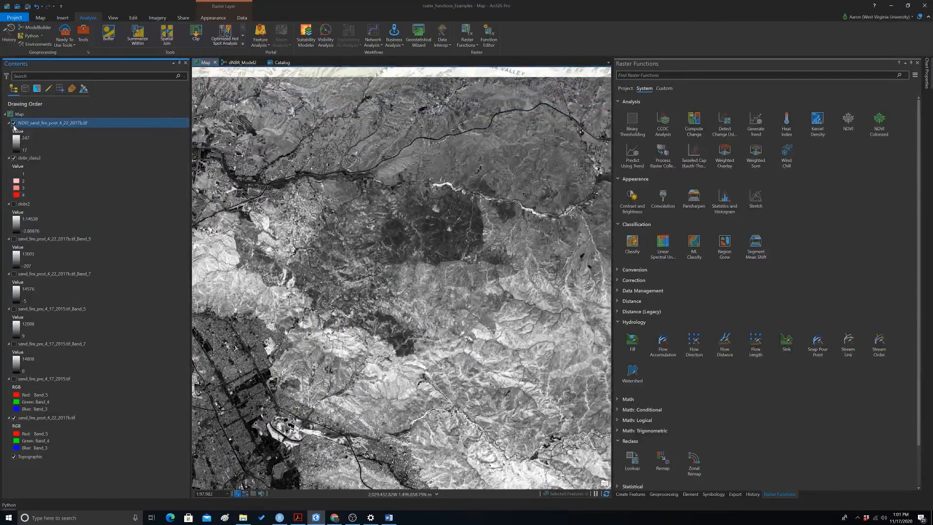
left_click(14, 124)
left_click(14, 158)
left_click(15, 123)
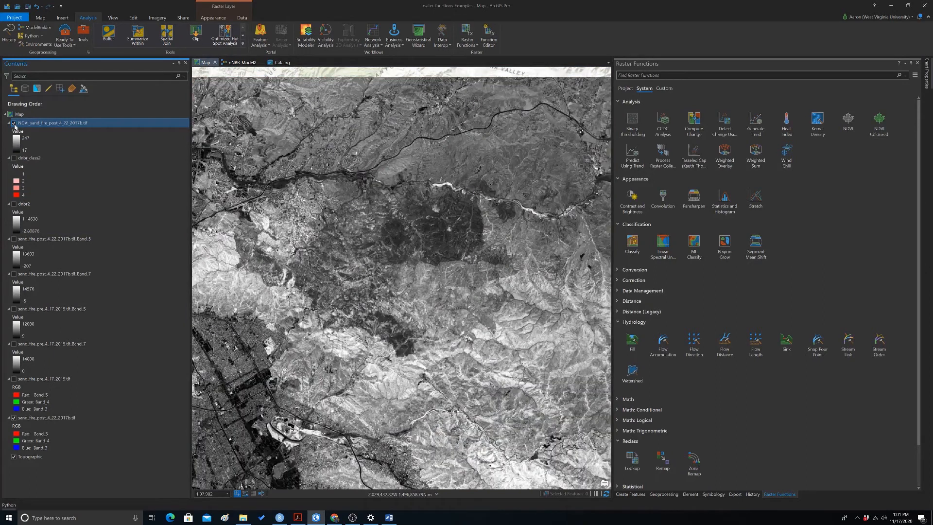
Toggle the NDVI layer off and on to compare vegetation in the burned area with the post-fire image
left_click(14, 124)
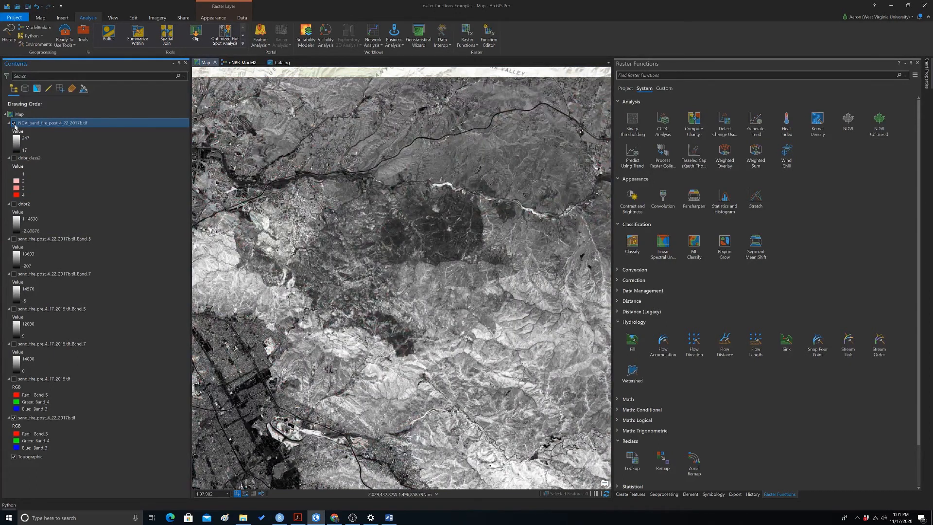
left_click(14, 124)
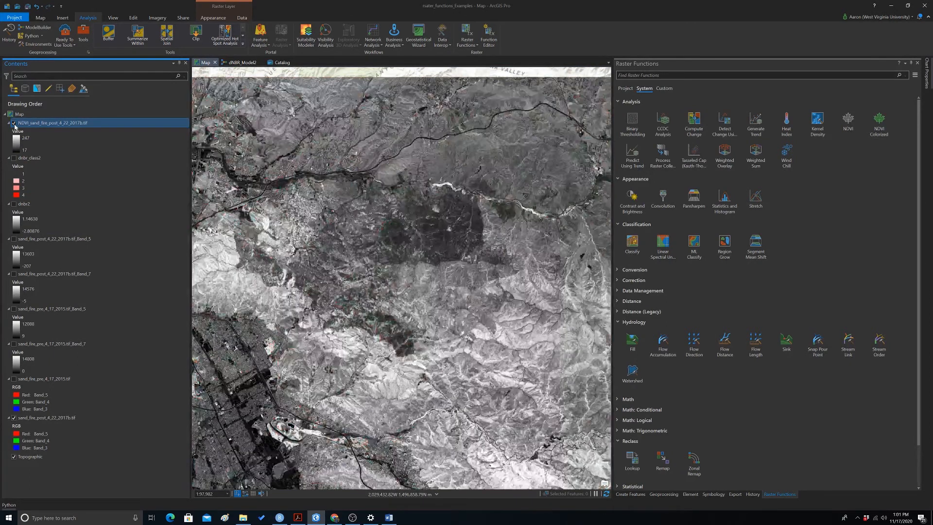
left_click(14, 124)
left_click(15, 123)
left_click(14, 123)
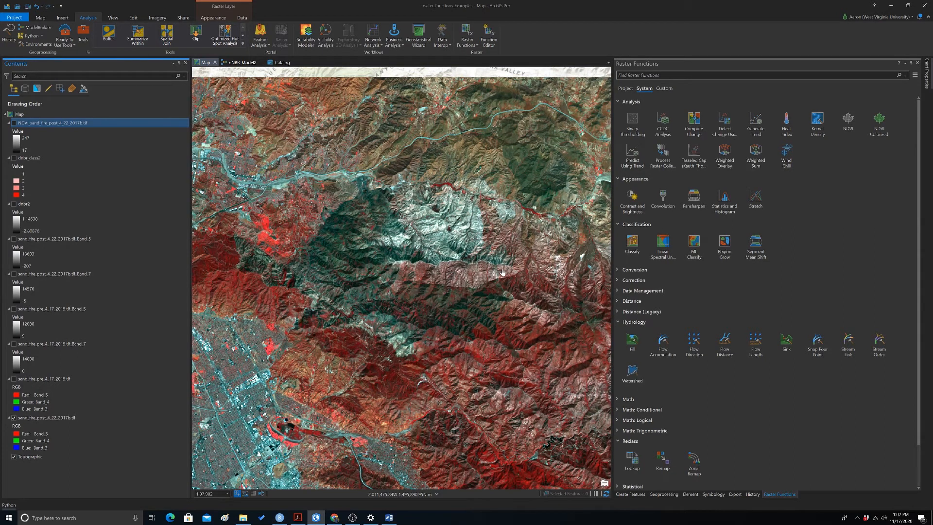
left_click(14, 124)
scroll(431, 238, "up", 2)
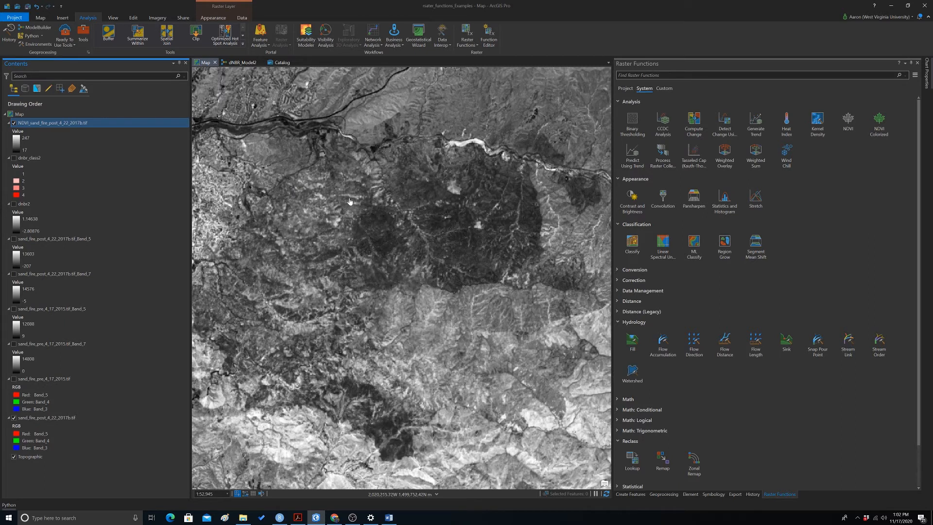
Inspect the Export Raster option for the NDVI layer without exporting, and review the NDVI result over a wider area
right_click(79, 123)
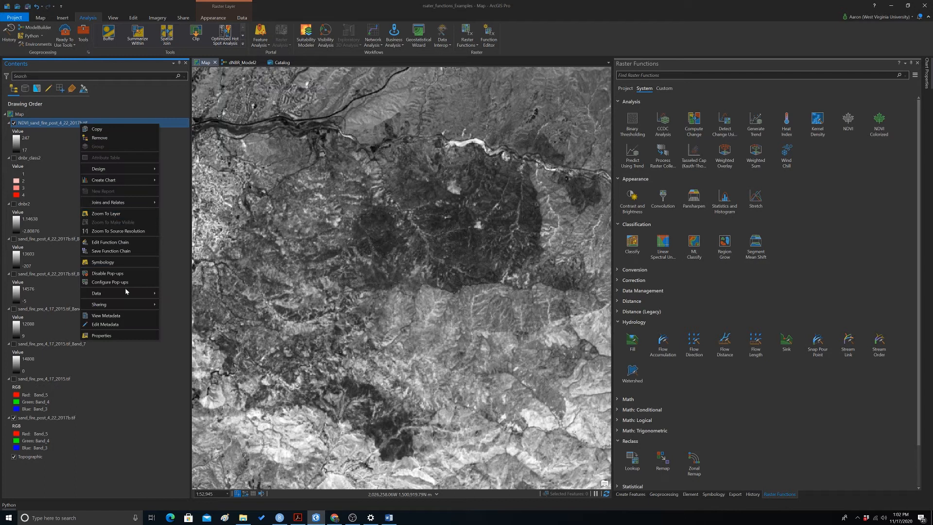
mouse_move(126, 296)
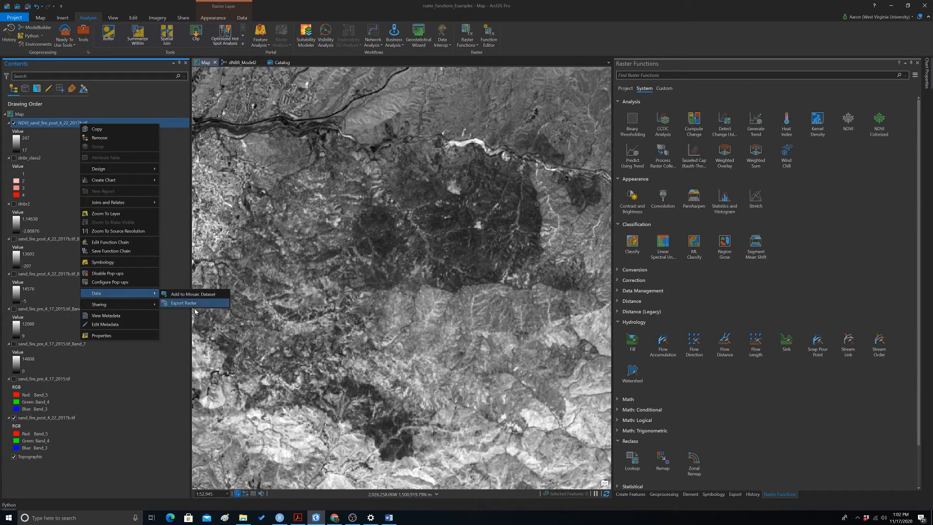
left_click(148, 91)
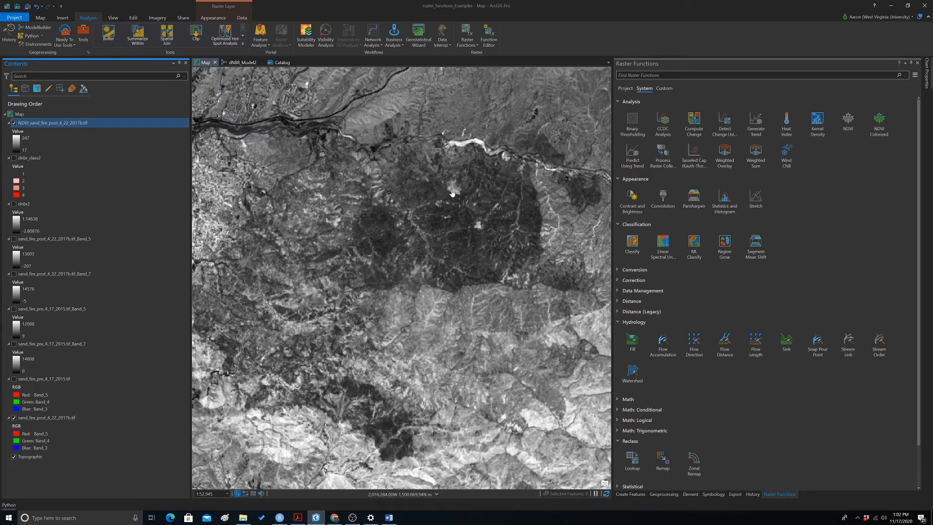
scroll(452, 203, "down", 4)
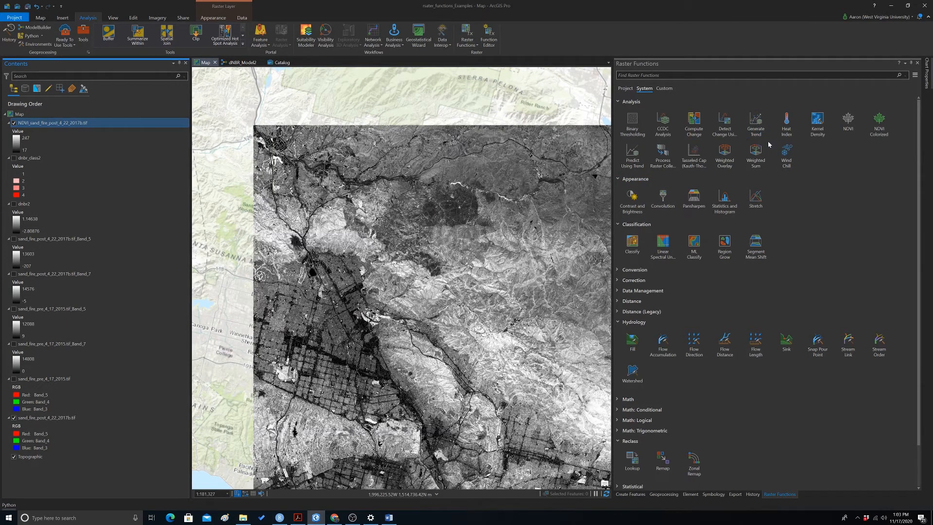
Search the system raster functions for "dnb" and "nbr", and clear the search
left_click(661, 74)
type("dnb")
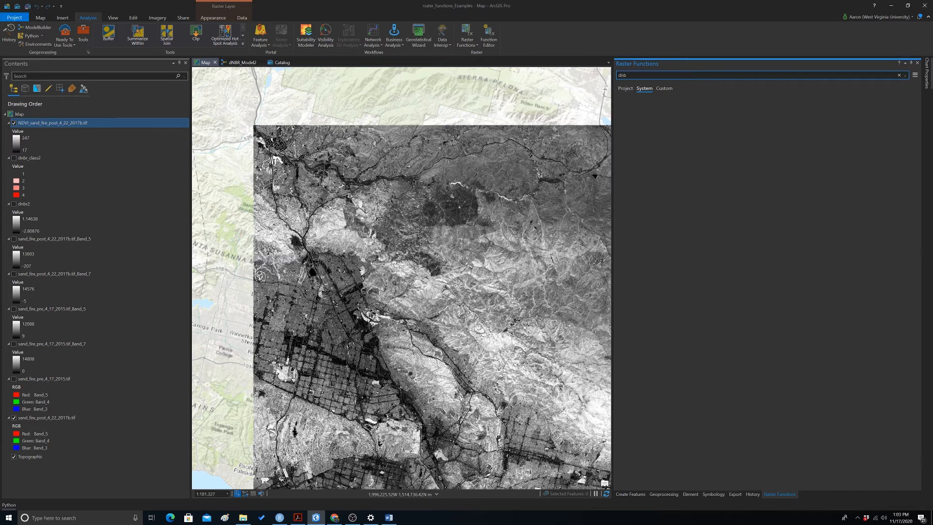
key("BackSpace")
key("BackSpace")
key("BackSpace")
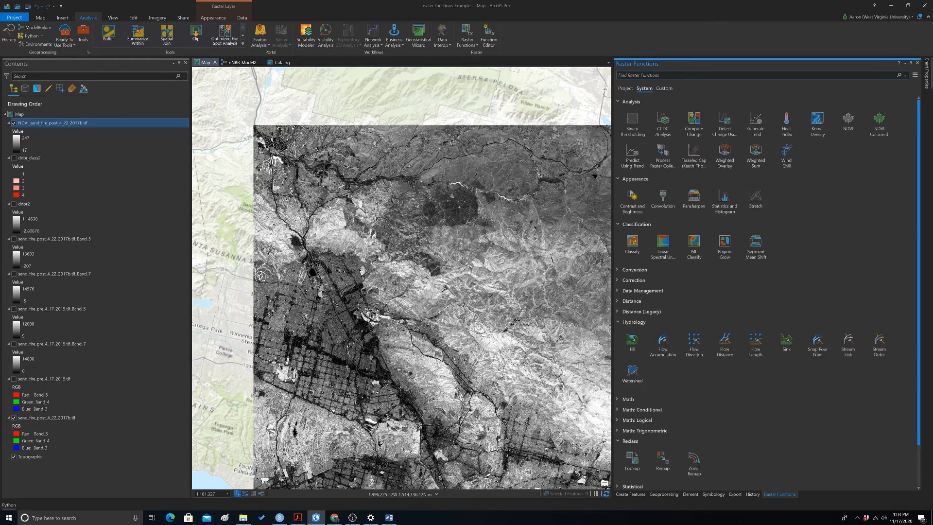
type("nb")
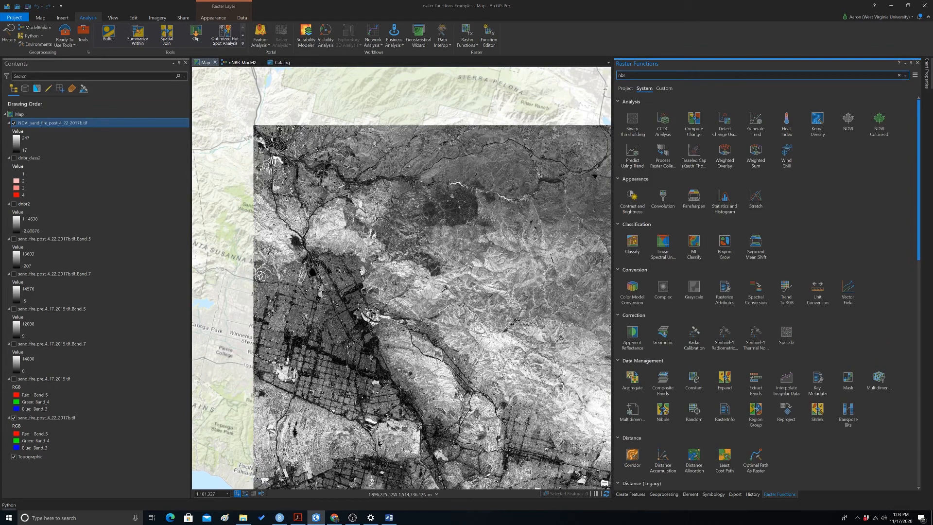
type("r")
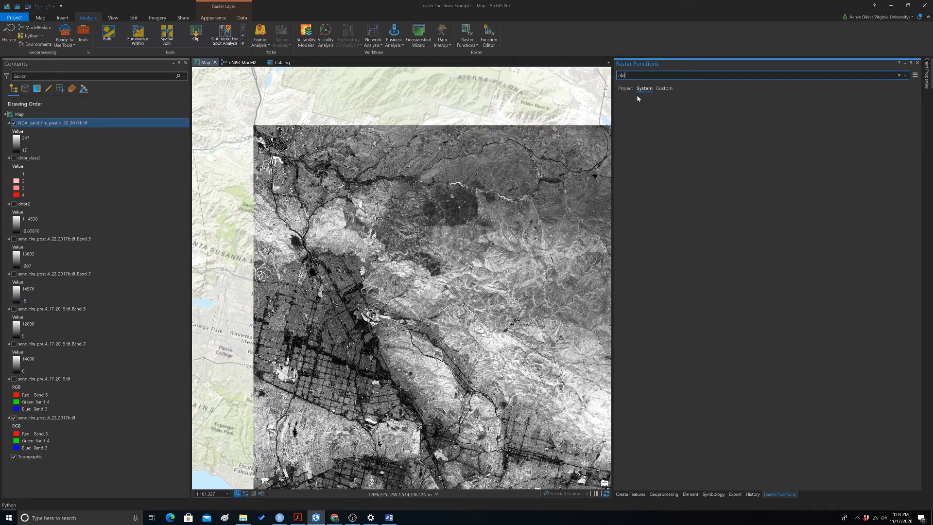
key("BackSpace")
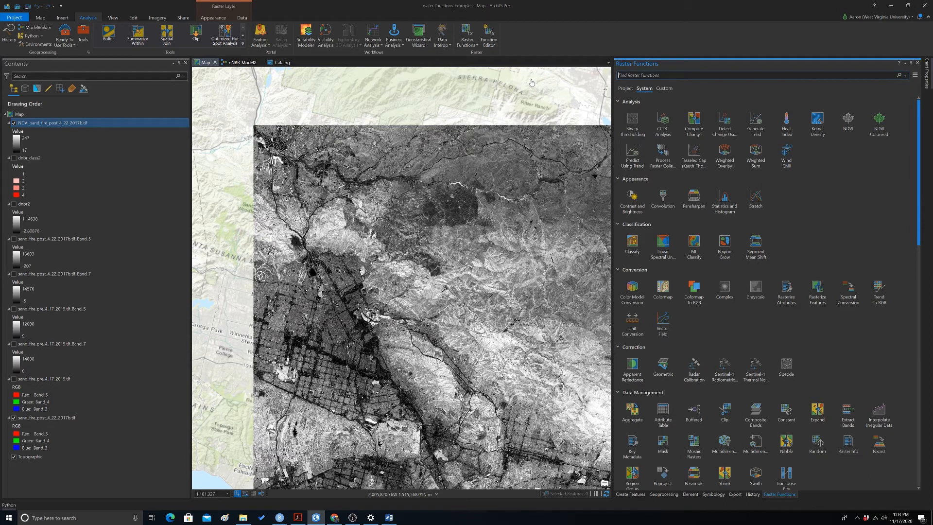
Open the Function Editor with an empty raster function template
left_click(490, 37)
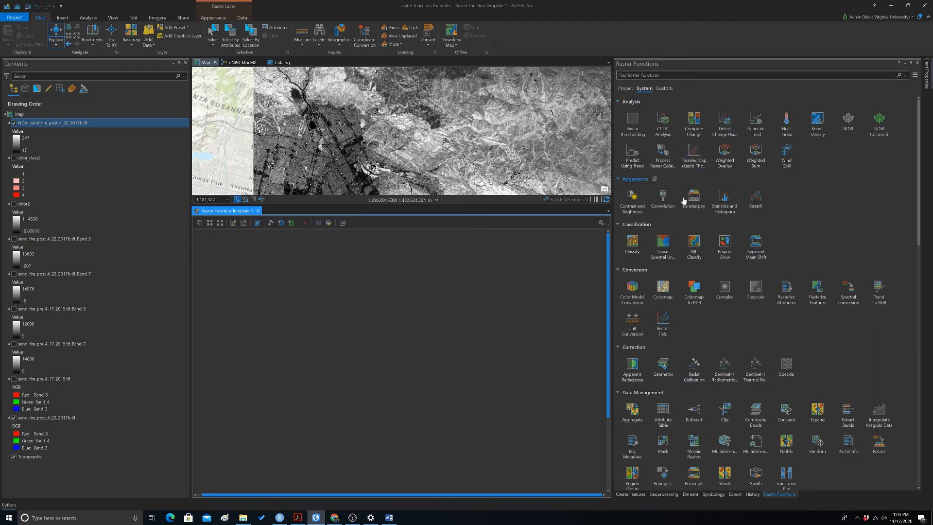
Try to add the Clip geoprocessing tool from Analysis Tools to the raster function template, and return to the raster functions
left_click(664, 494)
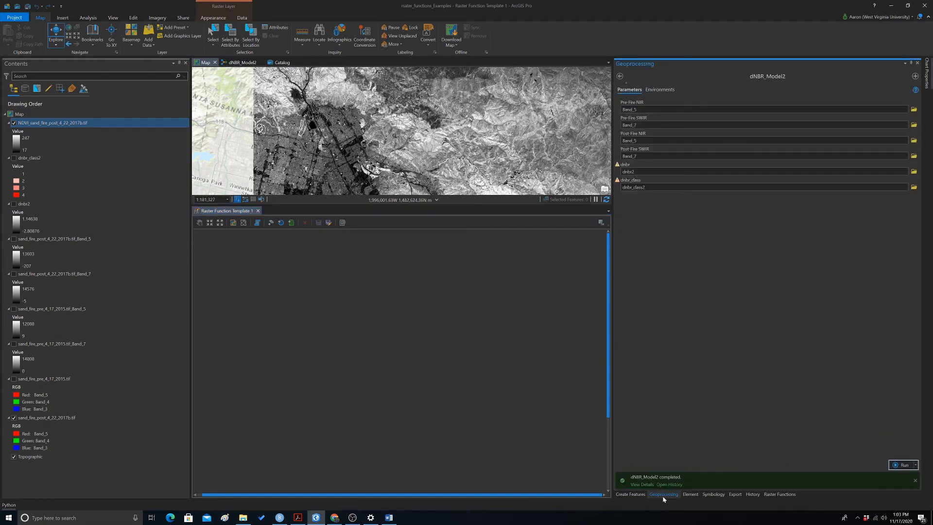
left_click(620, 78)
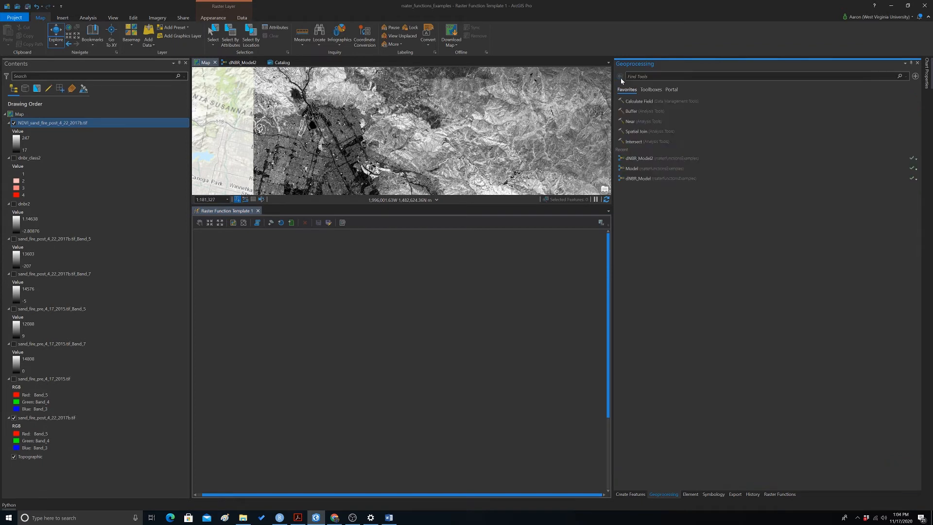
left_click(646, 92)
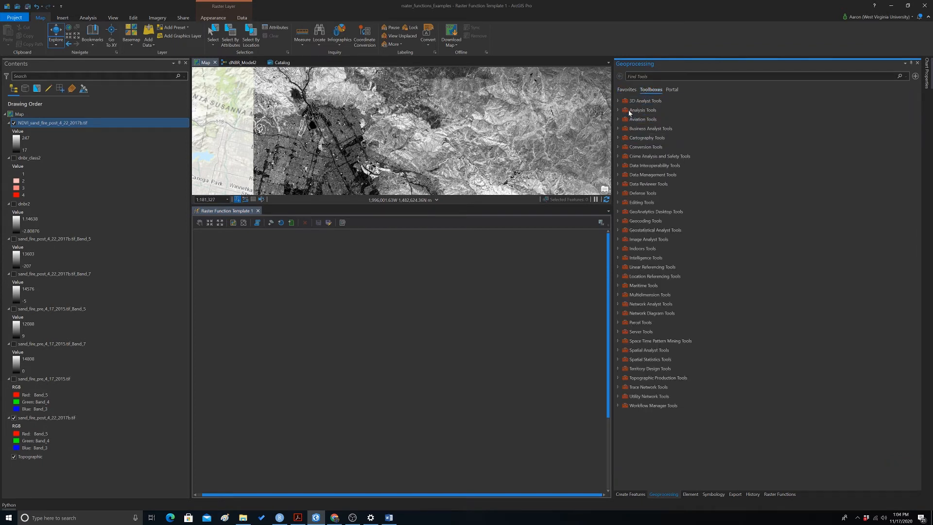
left_click(618, 110)
left_click(623, 119)
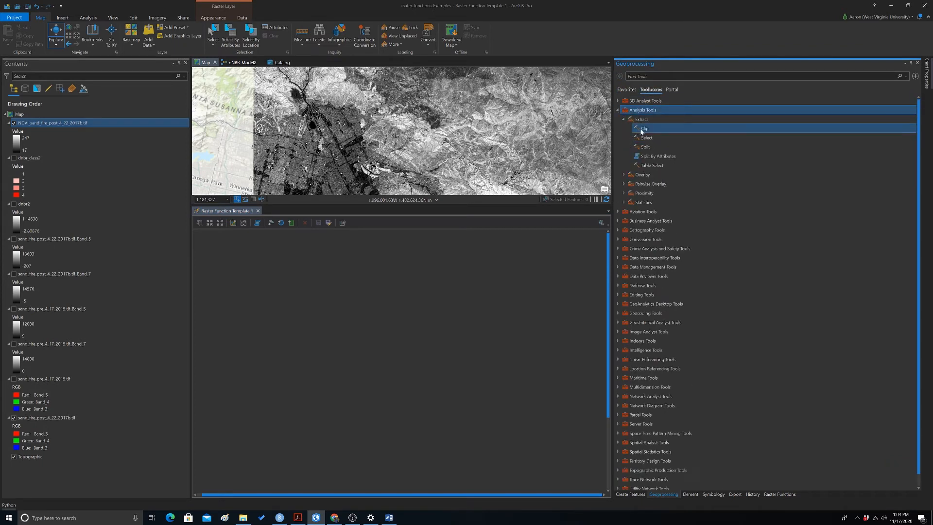
left_click(644, 128)
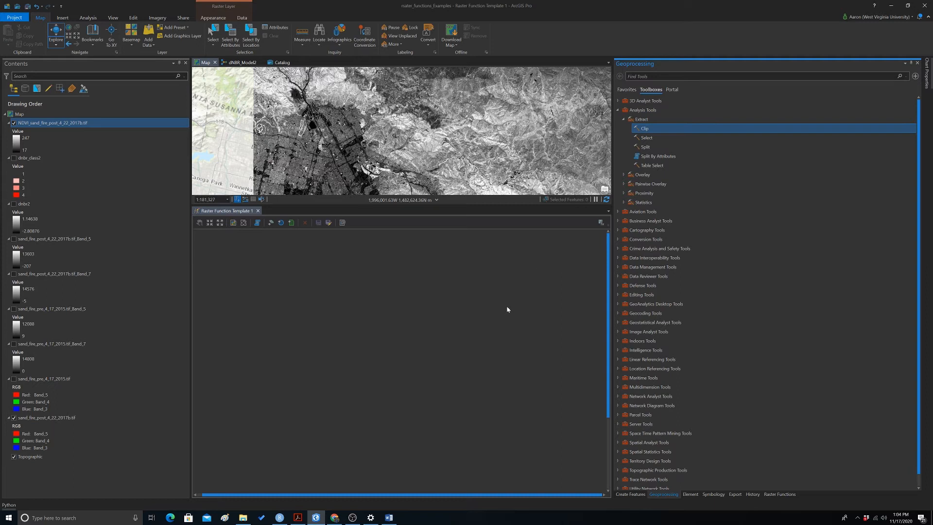
left_click(573, 284)
left_click(747, 240)
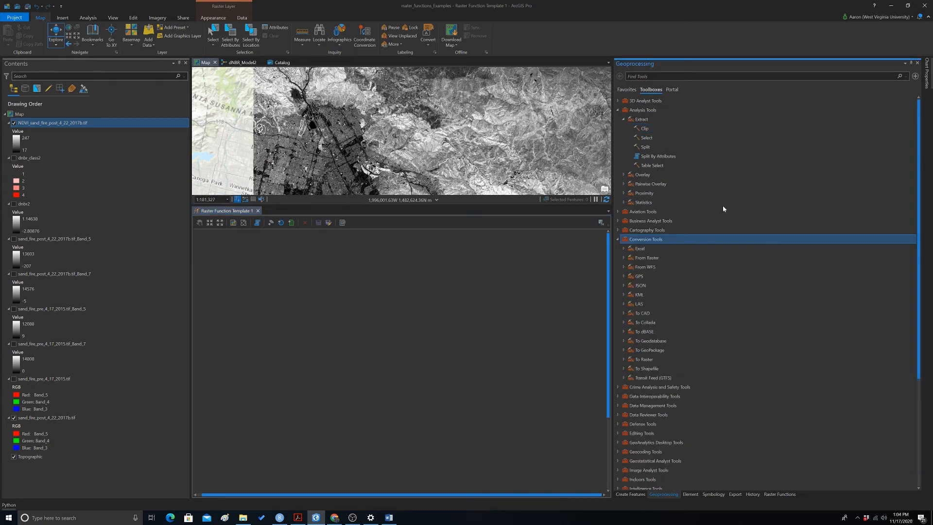
left_click_drag(607, 411, 608, 272)
left_click(779, 494)
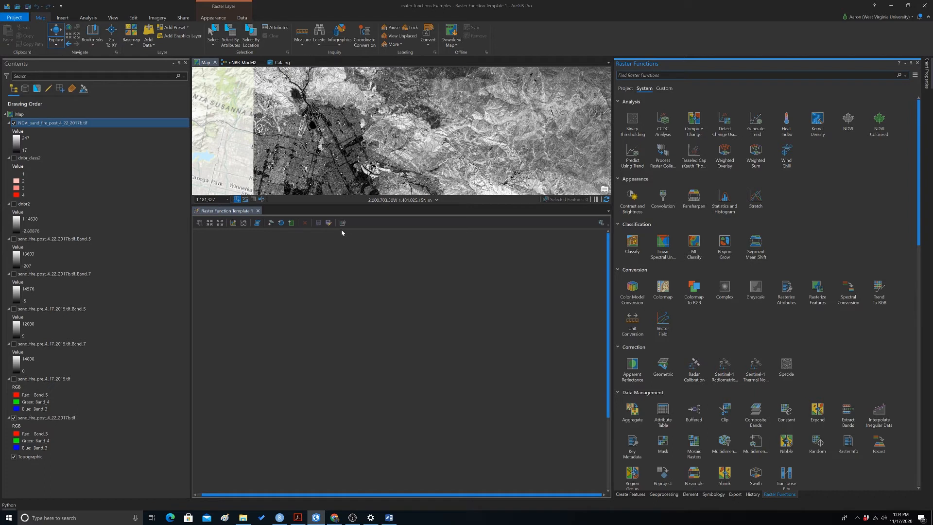
Add a variable element to the raster function template and place it in the upper part of the canvas
left_click(293, 223)
left_click_drag(225, 373, 277, 266)
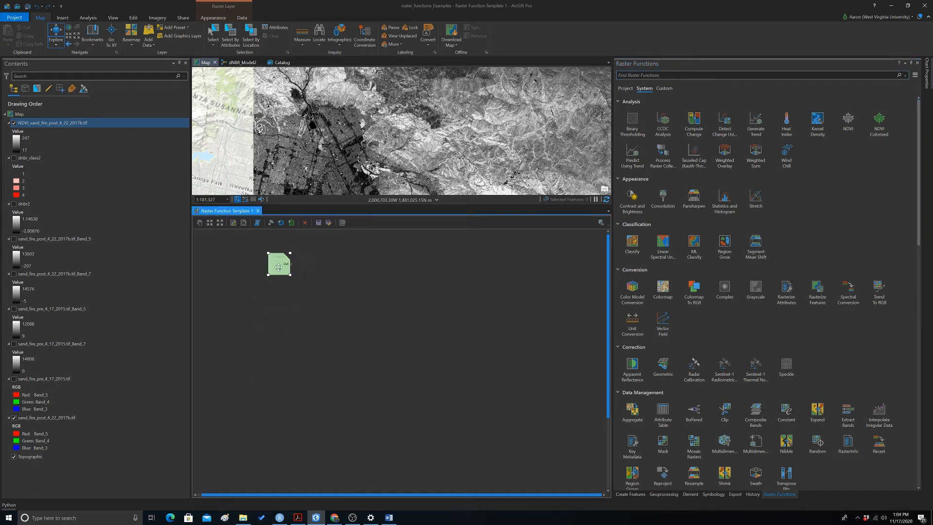
Add a second raster variable to the function template and place it directly below the first one
left_click(291, 222)
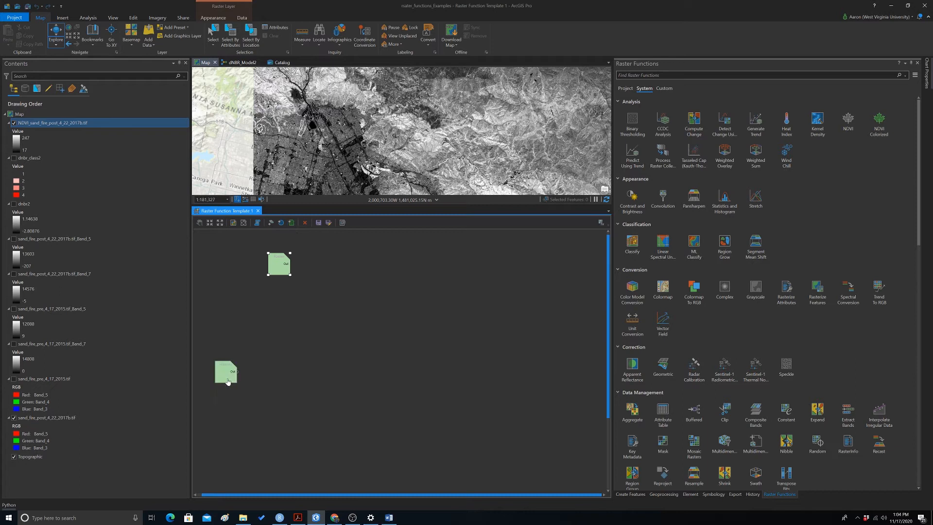
left_click_drag(223, 372, 277, 300)
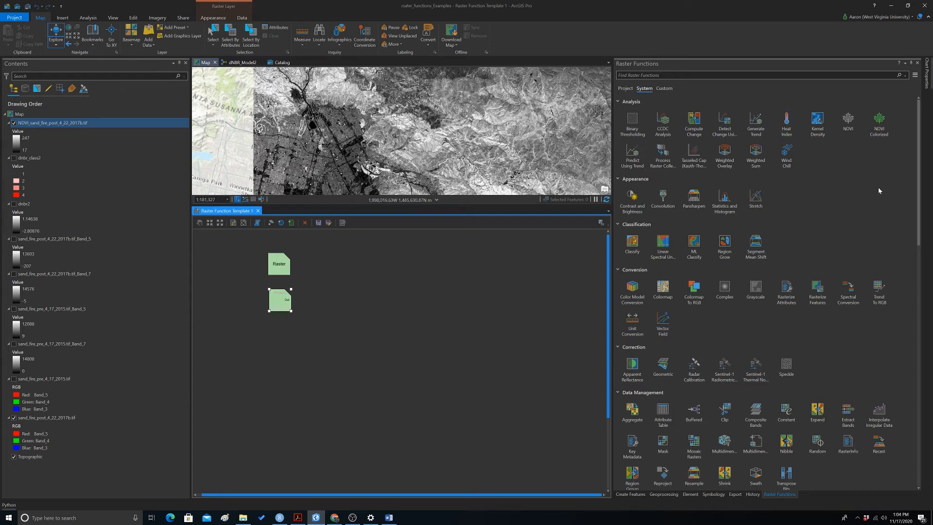
Search the raster functions for "band" and add two Band Arithmetic functions, placing one beside each raster variable
left_click(680, 75)
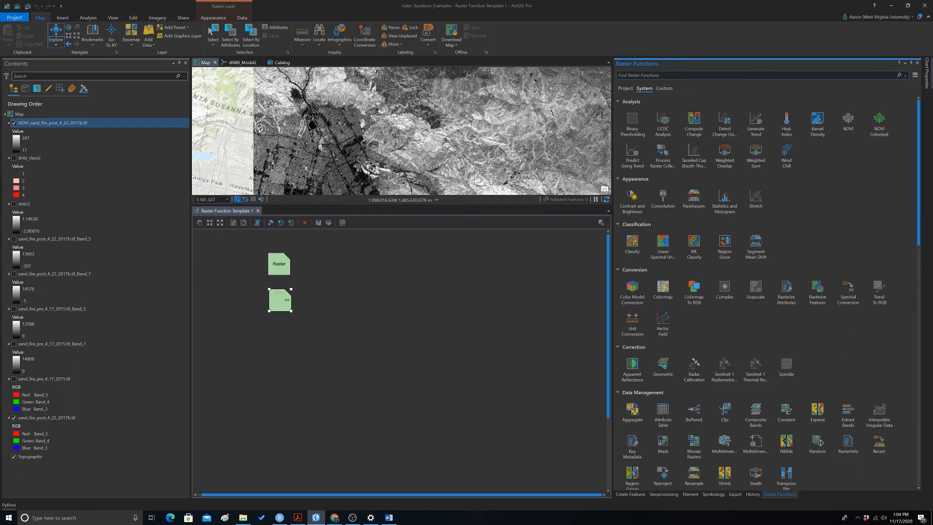
type("bamd")
key("BackSpace")
key("BackSpace")
type("nd")
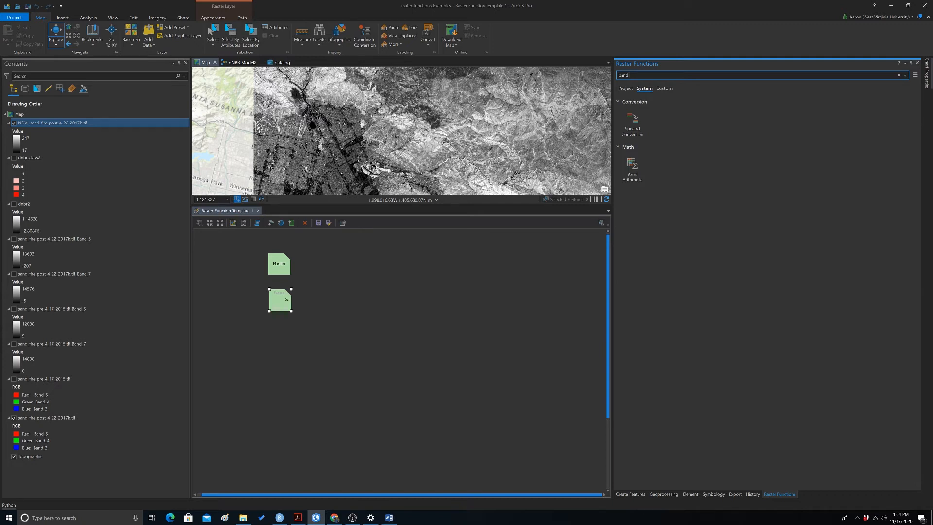
left_click_drag(632, 168, 342, 297)
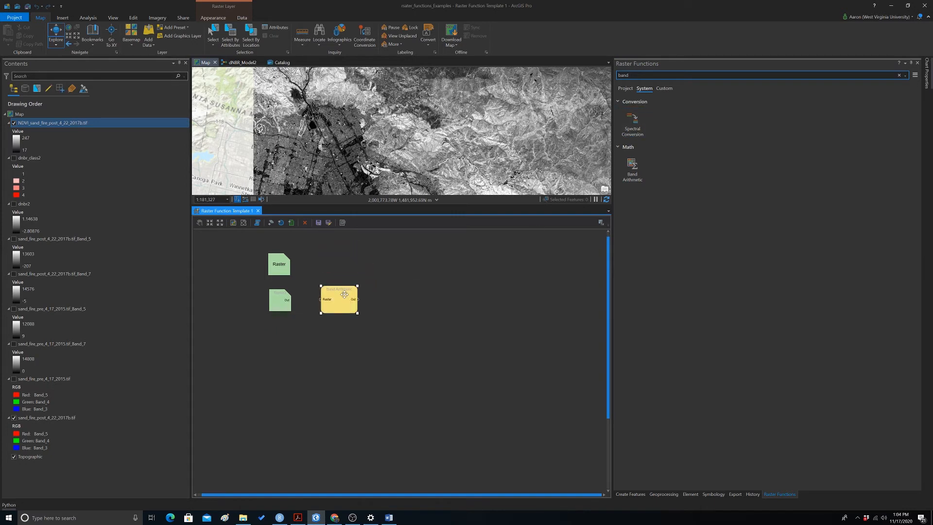
left_click_drag(633, 166, 370, 347)
left_click_drag(342, 304, 340, 268)
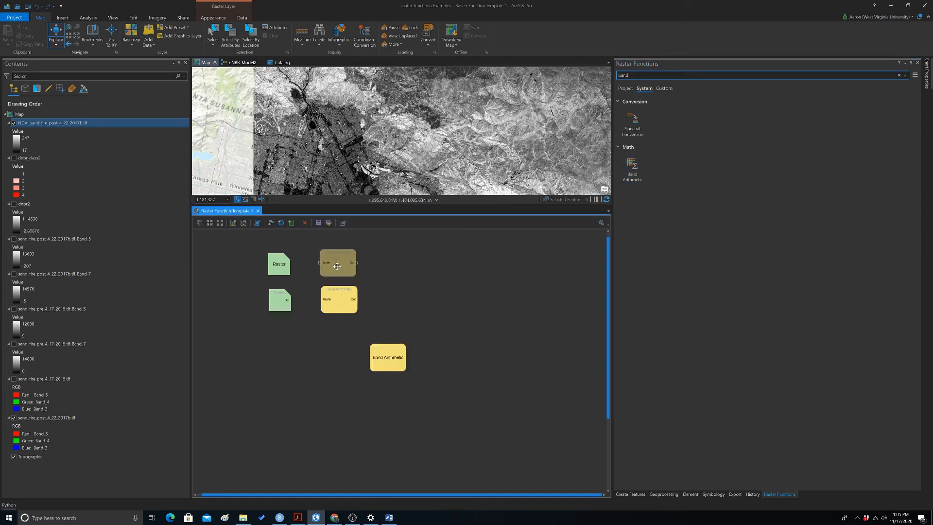
left_click(389, 360)
left_click_drag(390, 361, 340, 305)
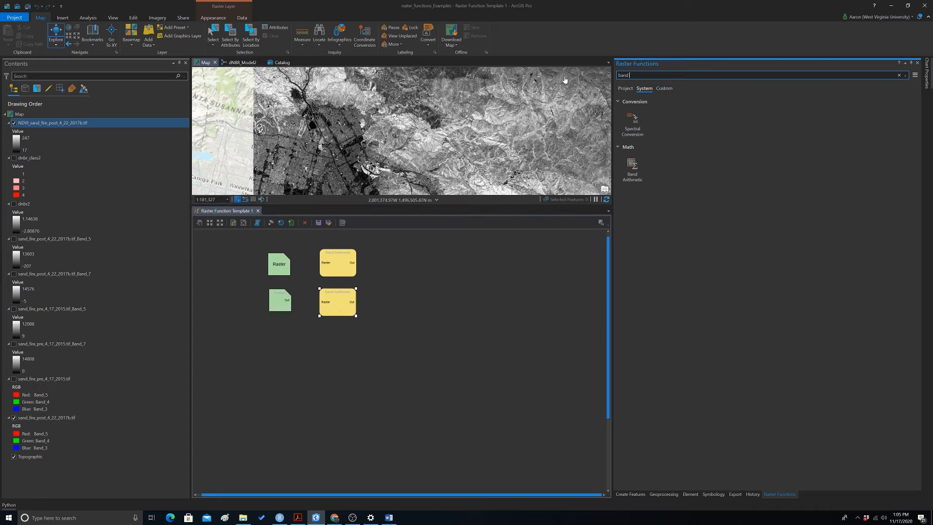
Search the raster functions for "minus" and add the Minus function after the two Band Arithmetic functions
key("BackSpace")
key("BackSpace")
key("BackSpace")
key("BackSpace")
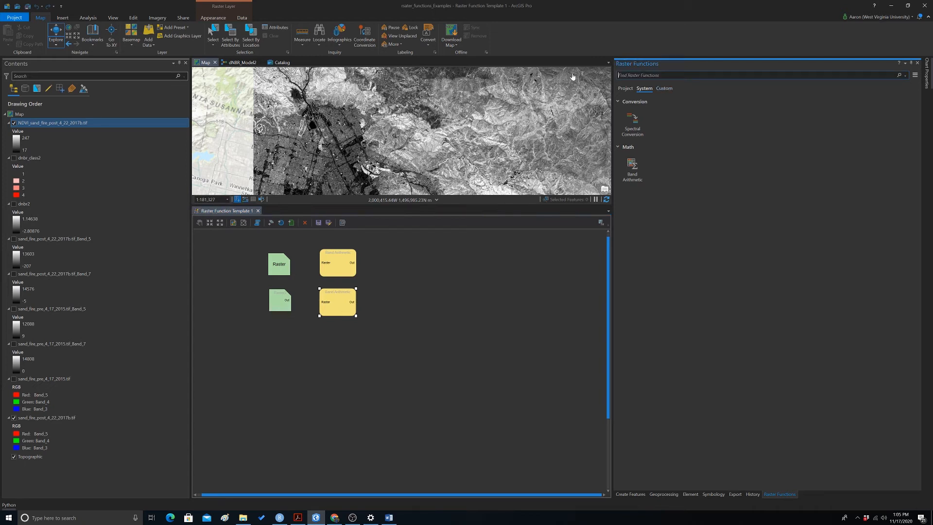
type("min")
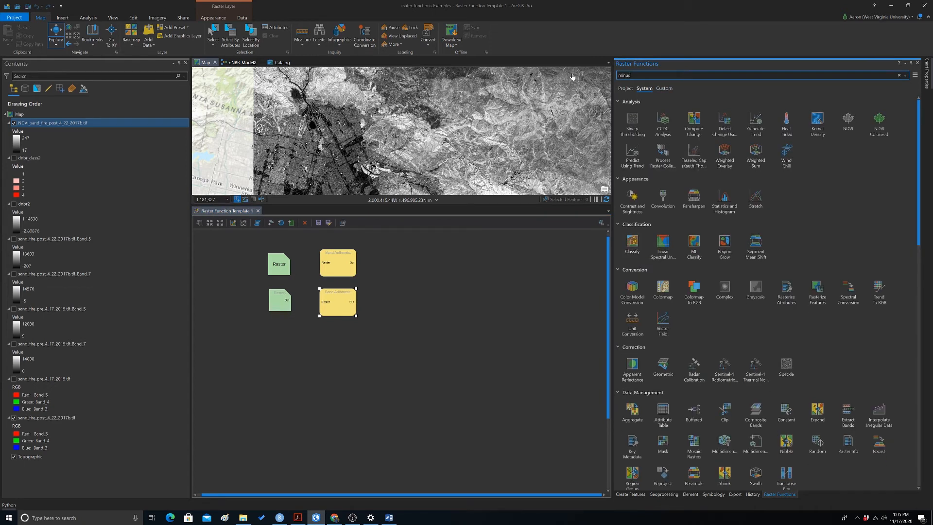
type("us")
key("Return")
left_click(663, 123)
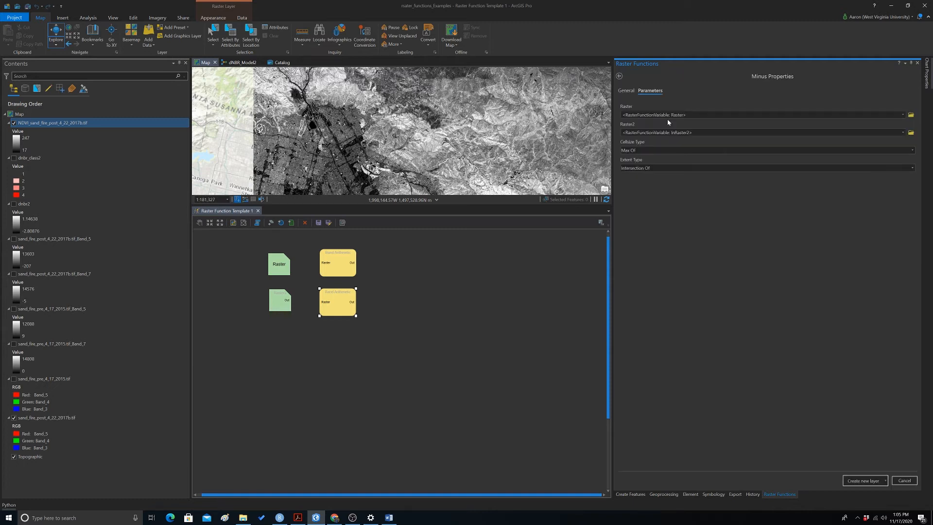
left_click(620, 78)
left_click_drag(663, 120, 392, 283)
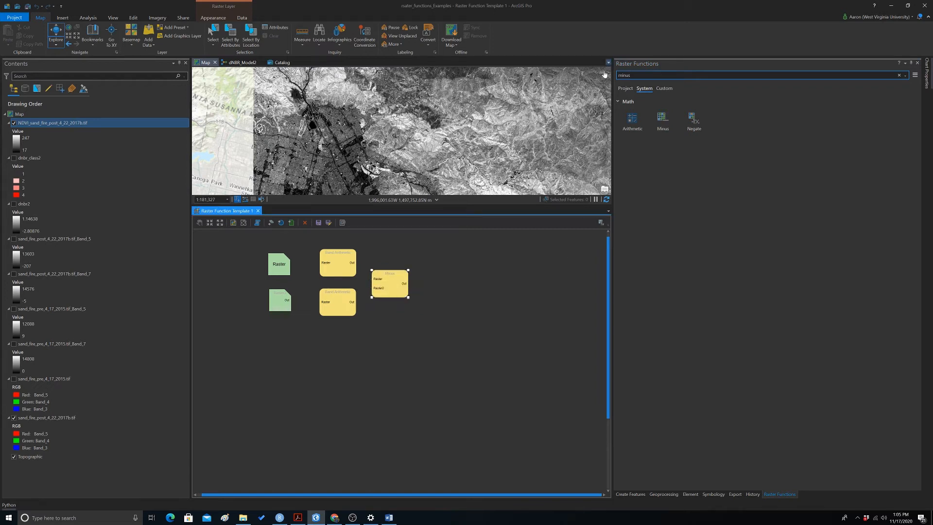
Search the raster functions for "remap" and add the Remap function after Minus in the template
left_click(622, 104)
key("BackSpace")
type("remap")
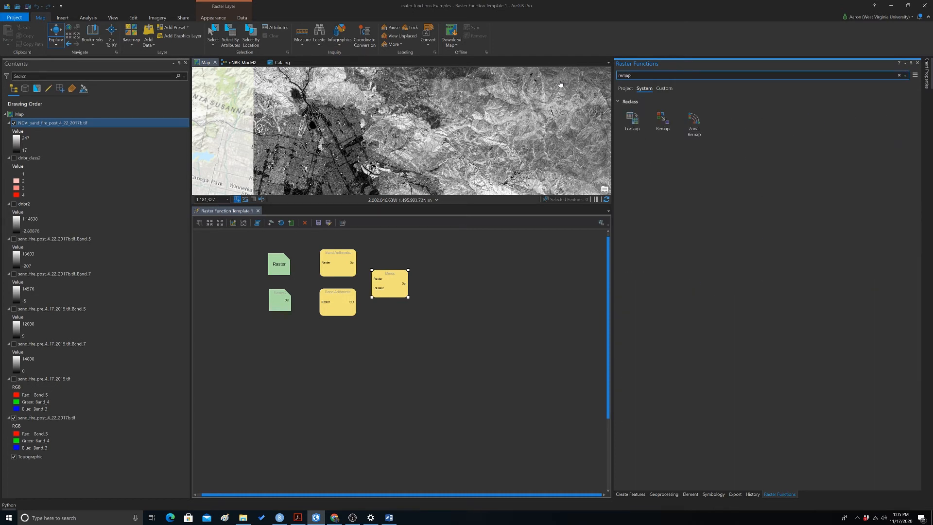
left_click_drag(663, 124, 449, 288)
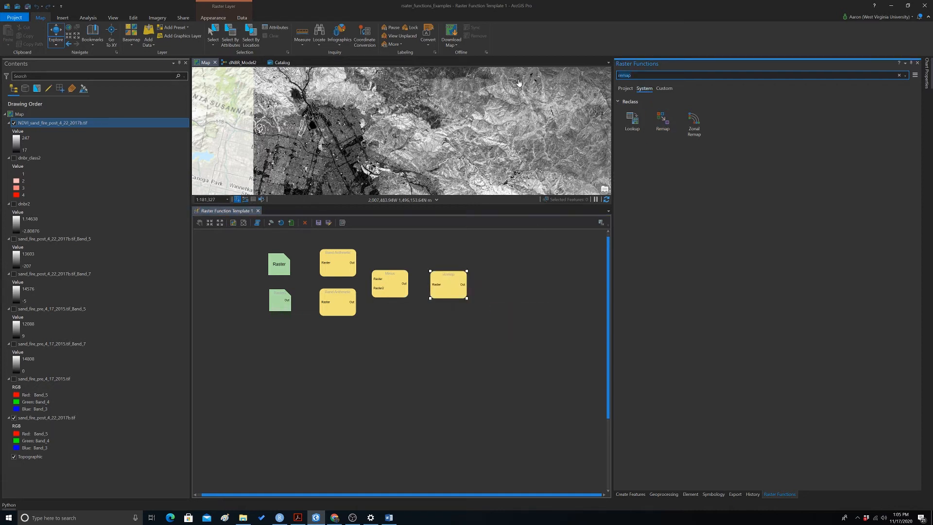
Search the raster functions for "attribute" and add the Attribute Table function, aligned after Remap
key("BackSpace")
type("attribute")
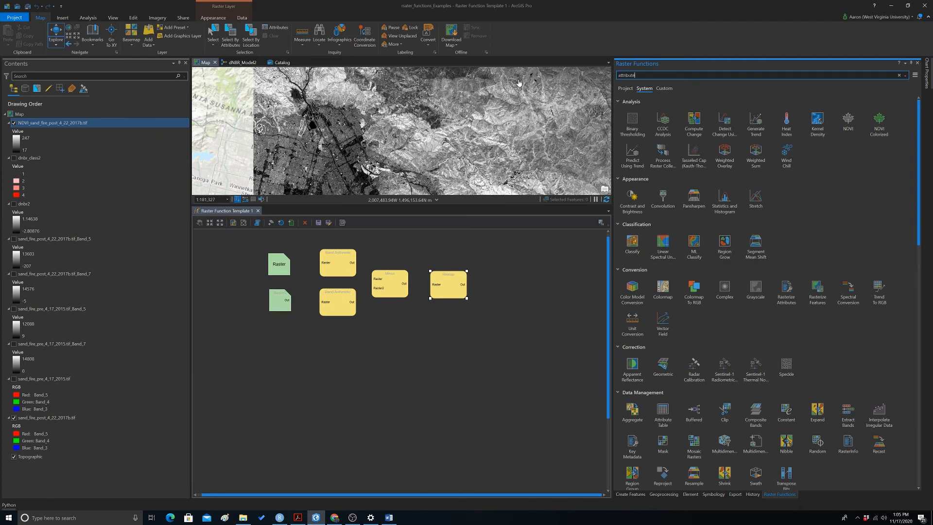
left_click(631, 165)
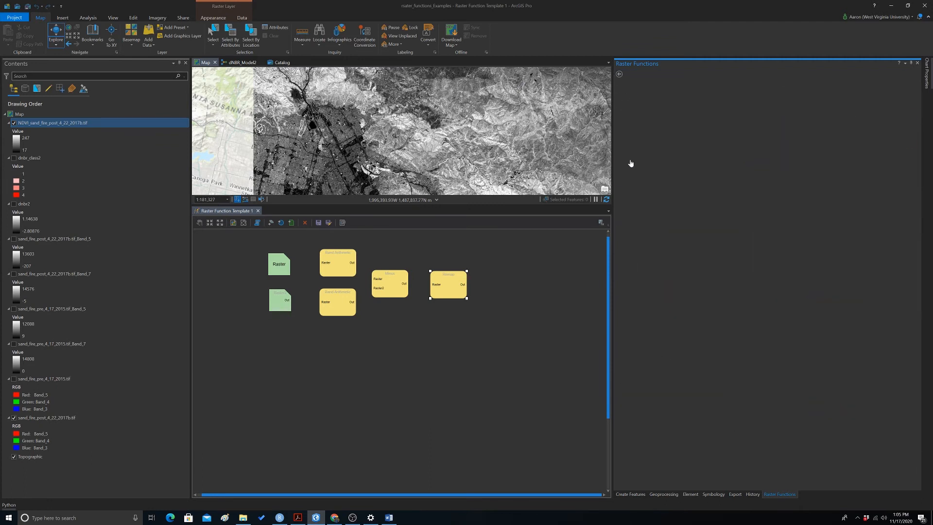
left_click(619, 76)
left_click_drag(633, 168, 506, 293)
left_click(515, 298)
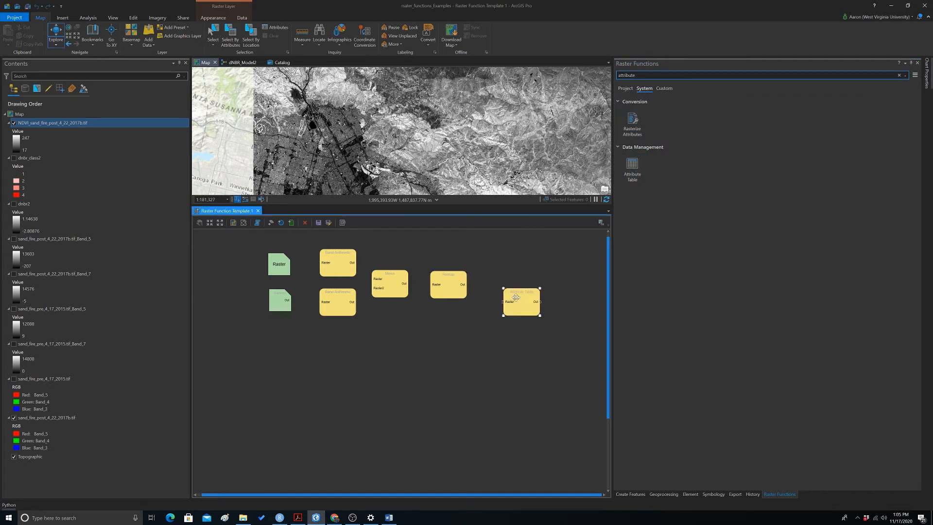
left_click_drag(515, 298, 509, 284)
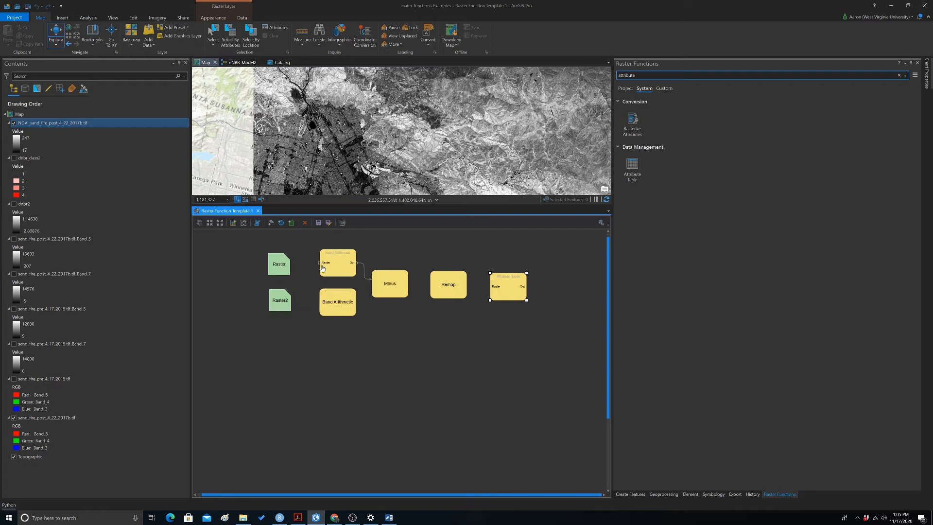
Connect each raster variable to its Band Arithmetic function, and chain the functions through Minus and Remap to Attribute Table
left_click_drag(285, 265, 318, 266)
left_click_drag(288, 302, 322, 304)
left_click_drag(353, 304, 444, 286)
left_click_drag(462, 288, 500, 289)
In the upper Band Arithmetic function's variables, name the Raster parameter Pre_Fire and make it public
right_click(325, 258)
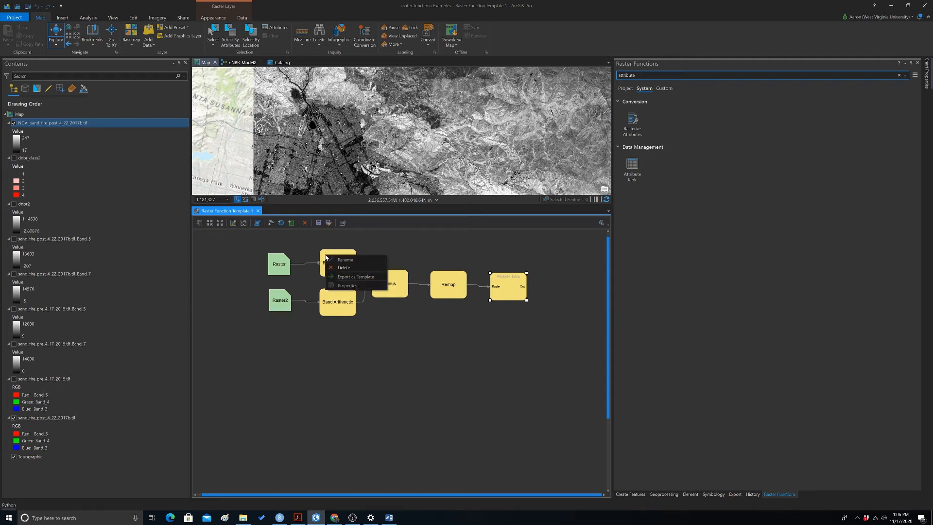
left_click(352, 284)
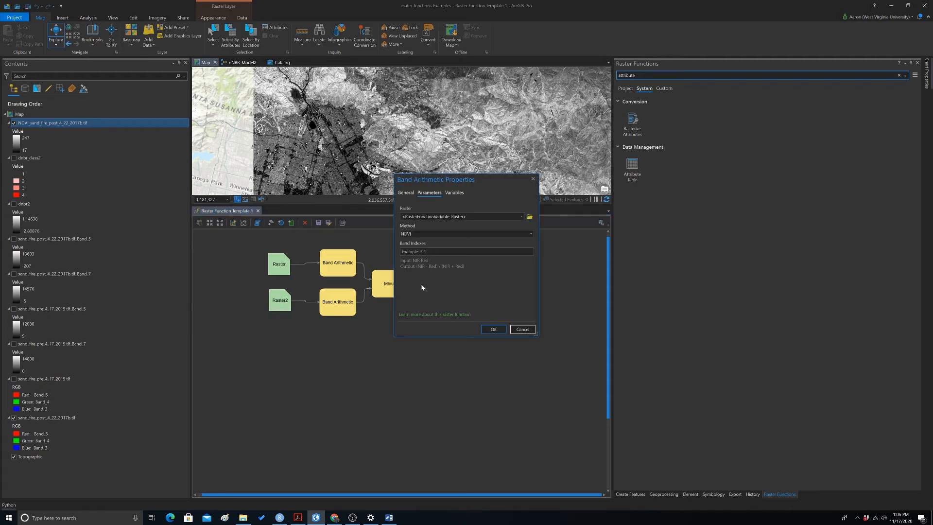
left_click(453, 192)
left_click_drag(474, 177, 677, 218)
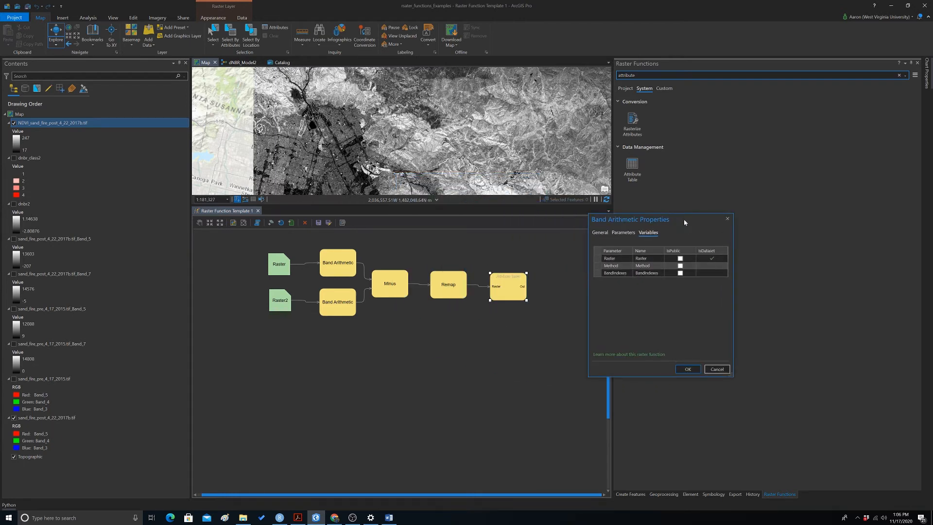
double_click(655, 259)
key("BackSpace")
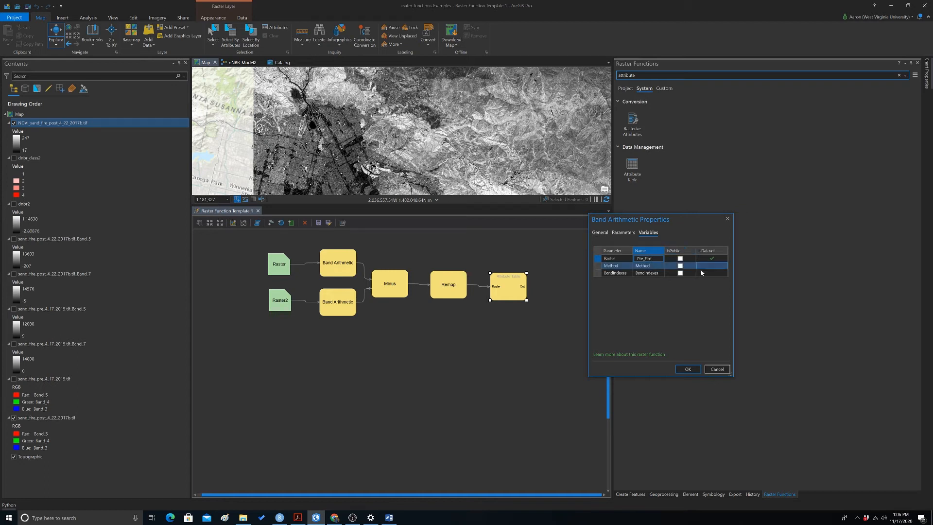
left_click(680, 258)
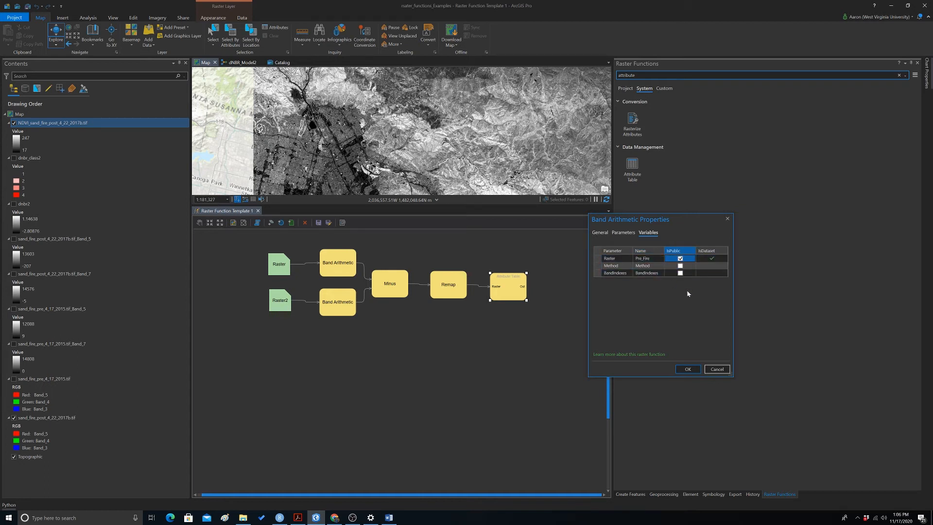
left_click(687, 369)
In the lower Band Arithmetic function's variables, name the Raster parameter Post_Fire and make it public
left_click(319, 294)
right_click(323, 294)
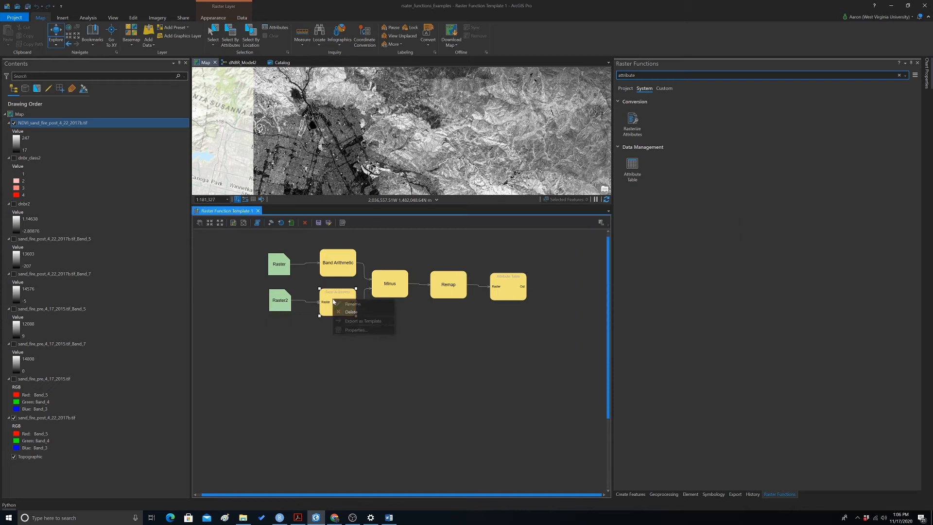
left_click(357, 331)
left_click(454, 193)
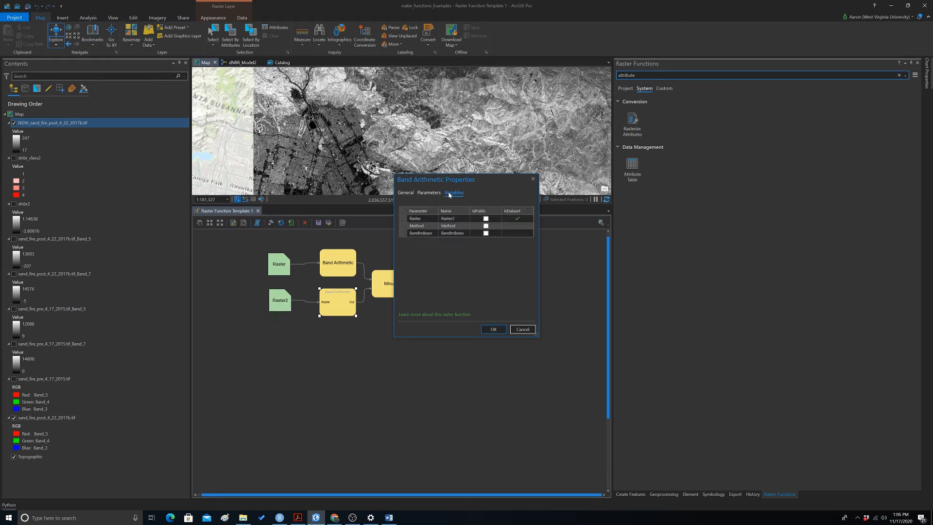
left_click(462, 218)
type("Post_Fire")
left_click(486, 218)
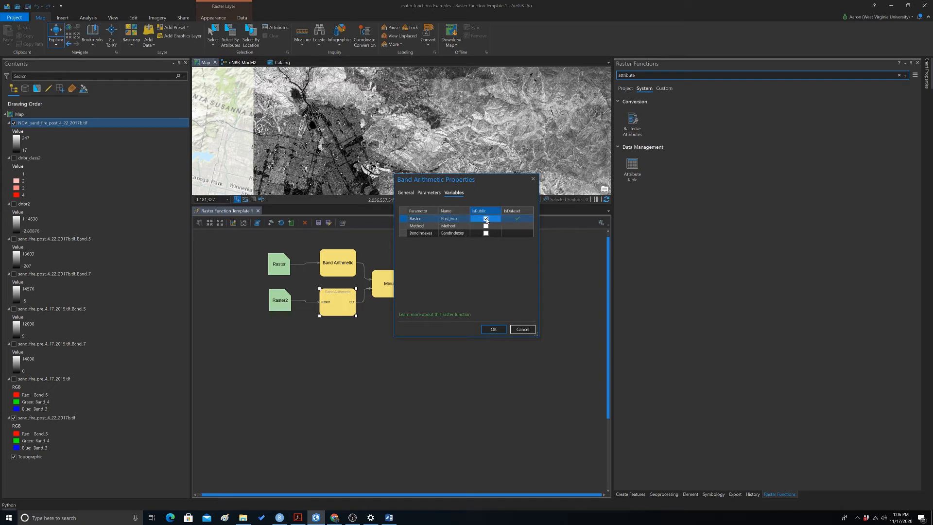
left_click(492, 329)
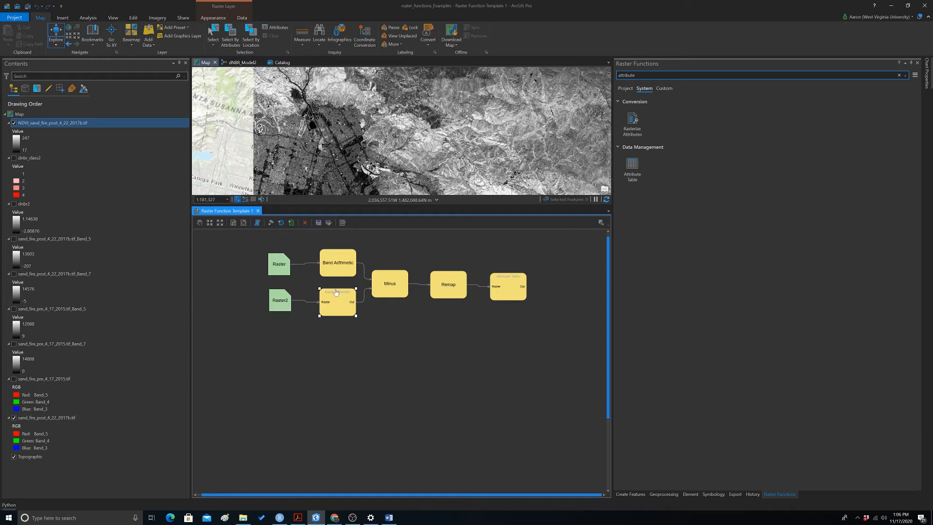
Rename the upper raster variable element in the template to Pre-Fire
right_click(279, 265)
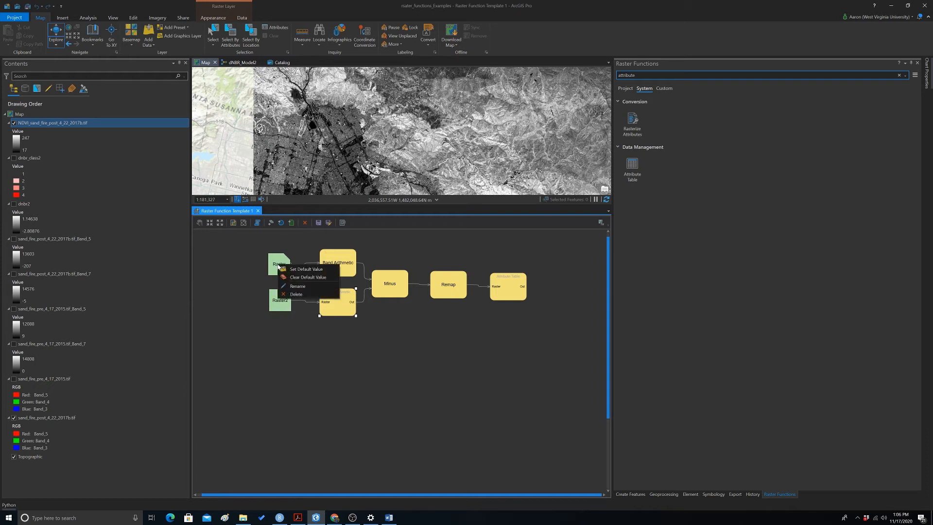
left_click(304, 286)
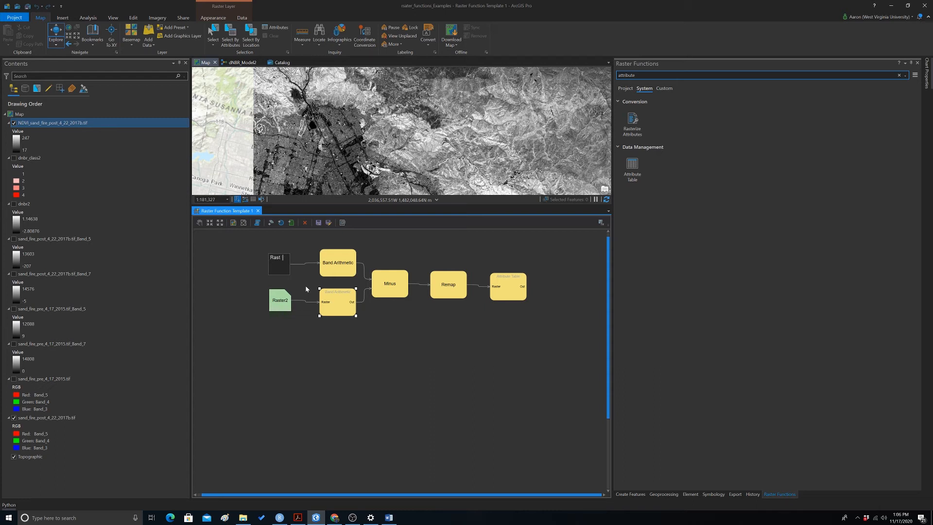
key("BackSpace")
key("BackSpace")
key("BackSpace")
type("Pre-Fire")
key("Return")
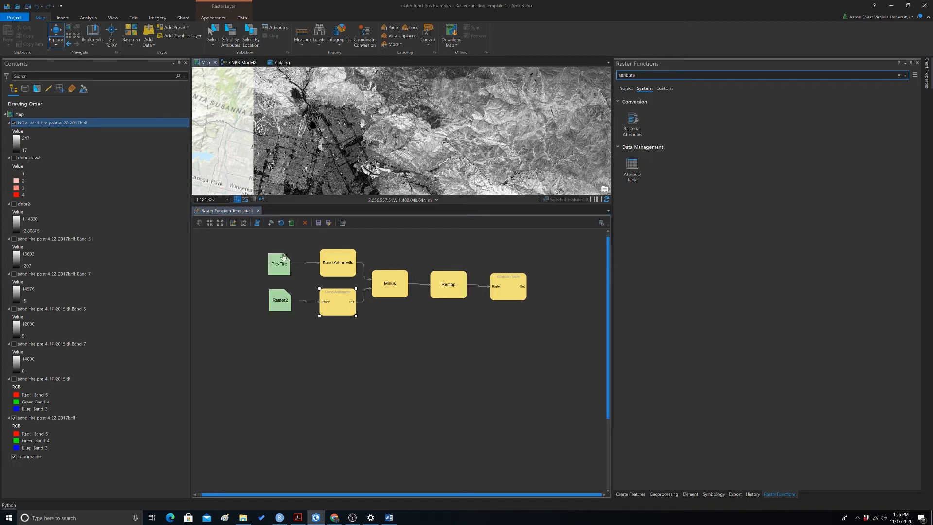
Rename the lower raster variable element, Raster2, to Post-Fire
right_click(274, 307)
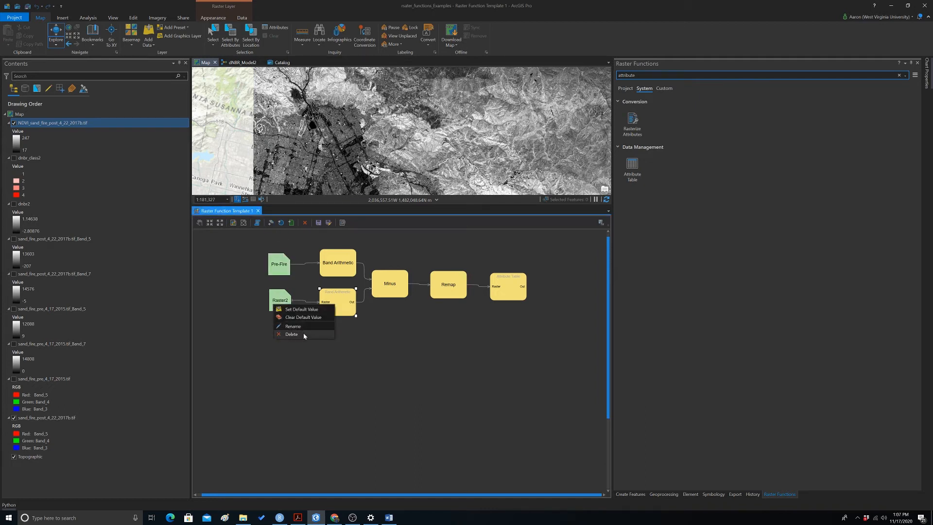
left_click(305, 329)
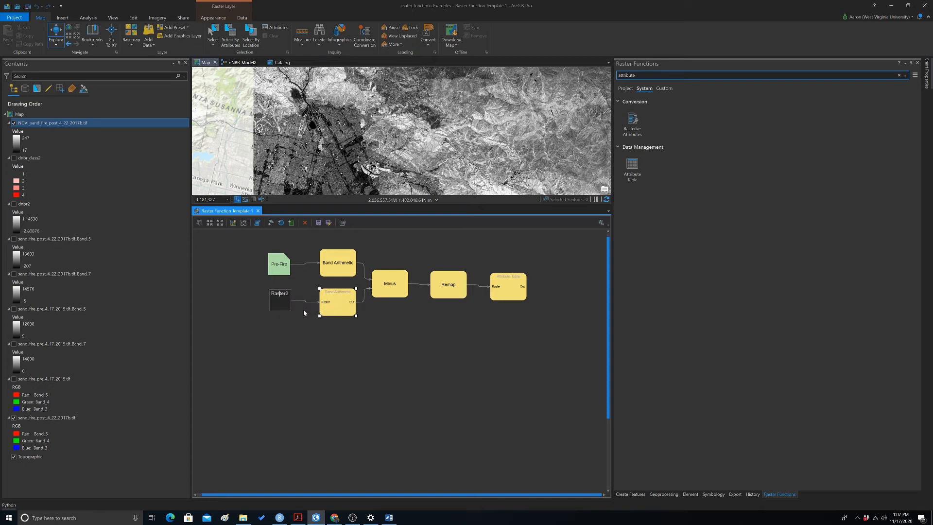
key("BackSpace")
key("BackSpace")
key("BackSpace")
key("BackSpace")
key("BackSpace")
key("BackSpace")
key("BackSpace")
key("BackSpace")
type("Post-Fire")
key("BackSpace")
key("BackSpace")
key("BackSpace")
type("ire")
key("Return")
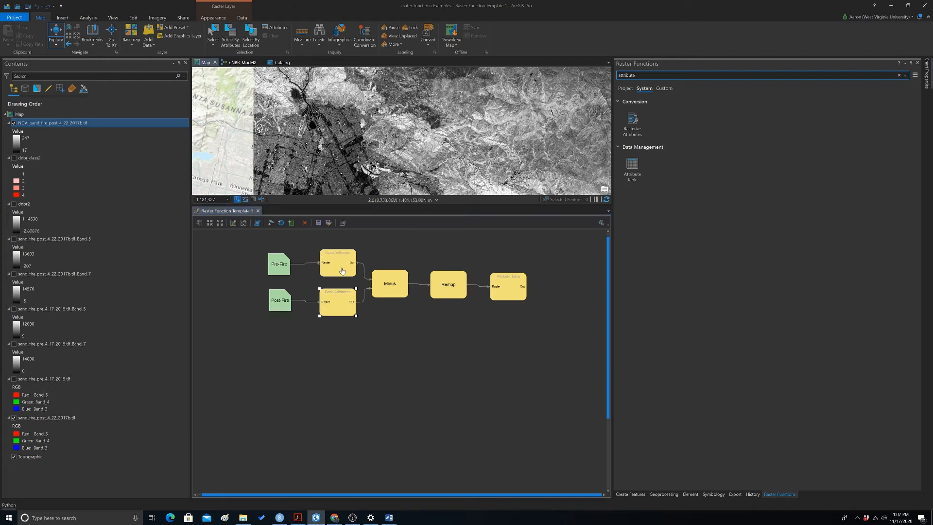
Review the input rasters, cellsize type and extent type of the Minus function, and close its properties unchanged
double_click(386, 291)
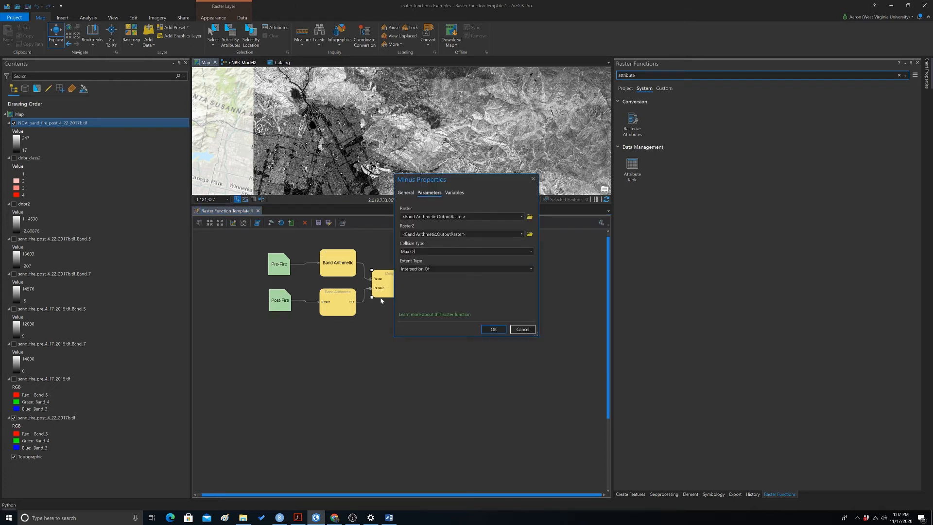
left_click(533, 178)
Open the Remap function's properties and check the dNBR severity ranges on the earthdatascience.org page in the browser
double_click(444, 288)
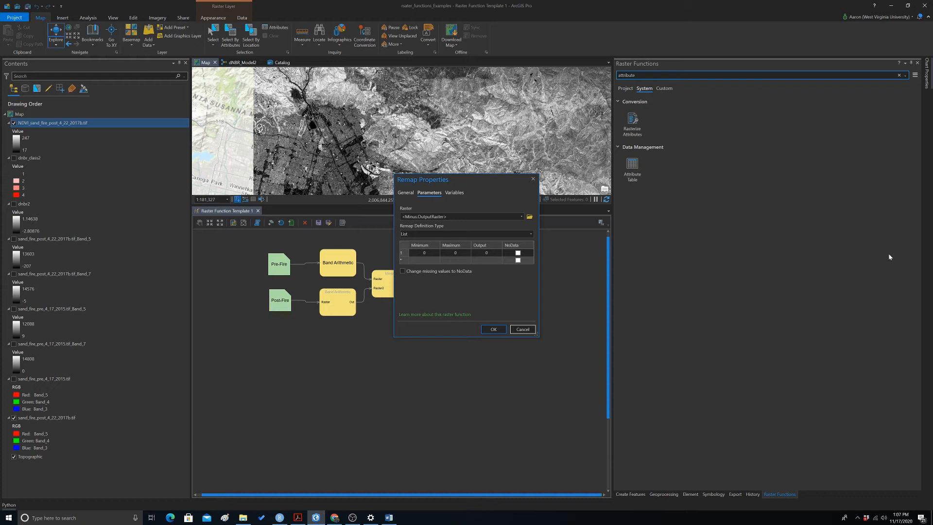
left_click(334, 517)
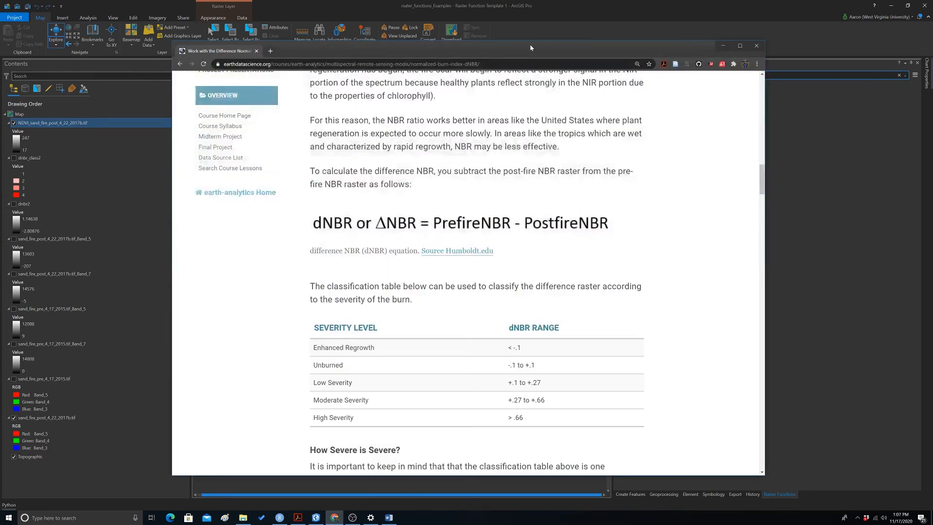
left_click(334, 517)
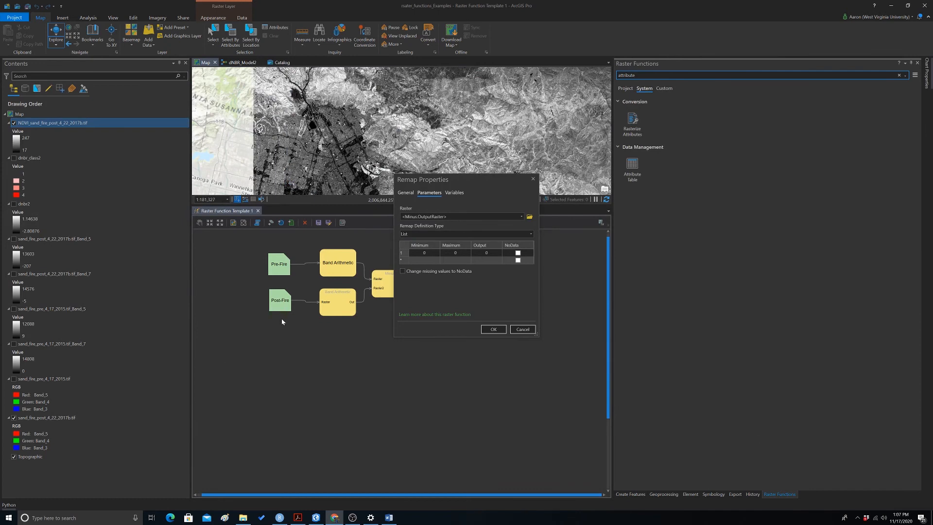
Set the first remap row to minimum -1000, maximum -0.1 and output 1
left_click(424, 253)
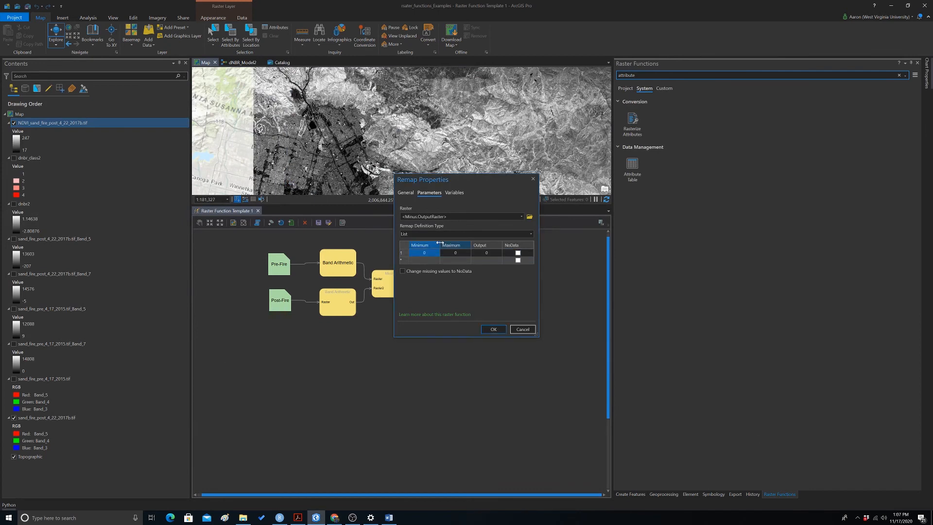
double_click(432, 253)
key("BackSpace")
type("-1000")
key("Tab")
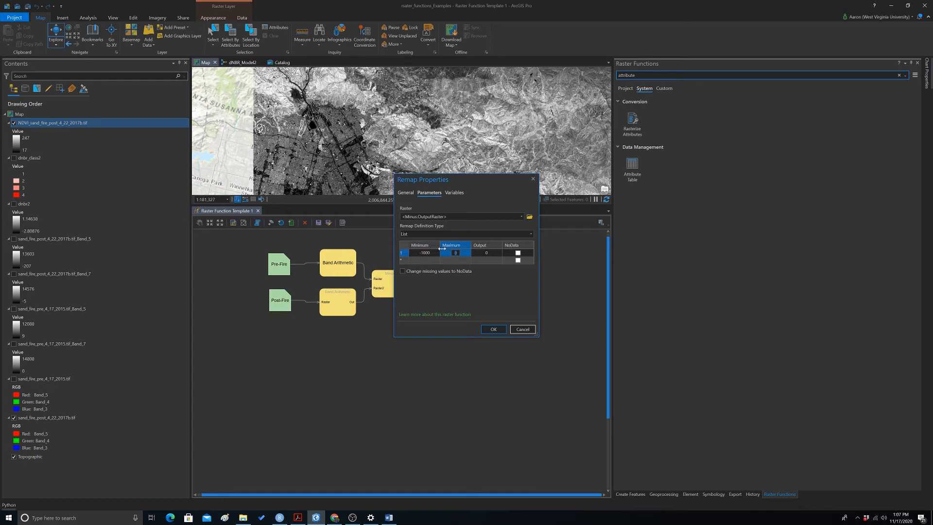
type("-0.1")
key("Tab")
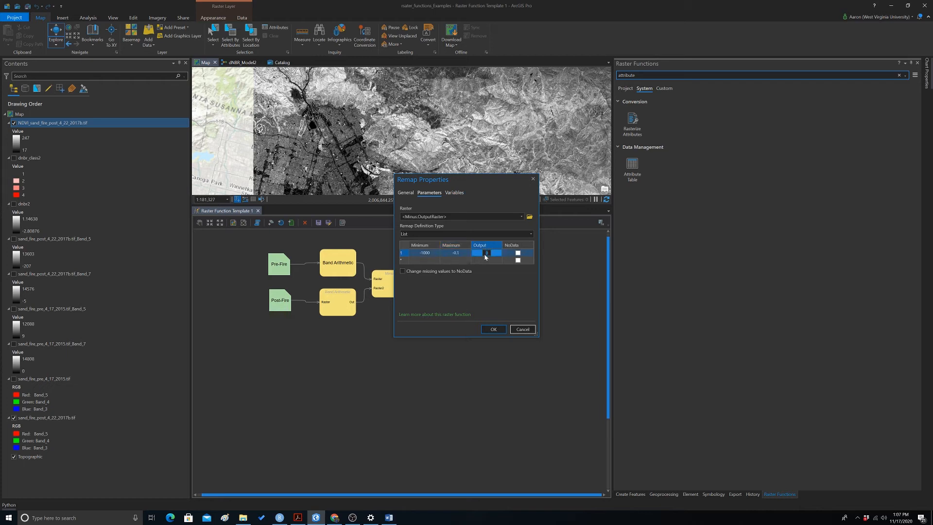
type("1")
Add a second remap row with minimum 0.1 and correct the first row's maximum to 0.1
left_click(436, 260)
key("BackSpace")
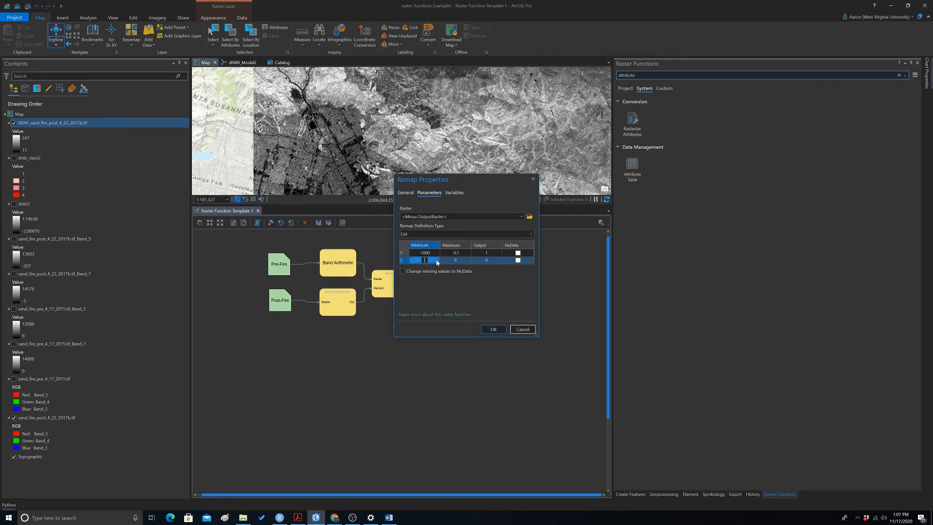
type(".1")
left_click(454, 252)
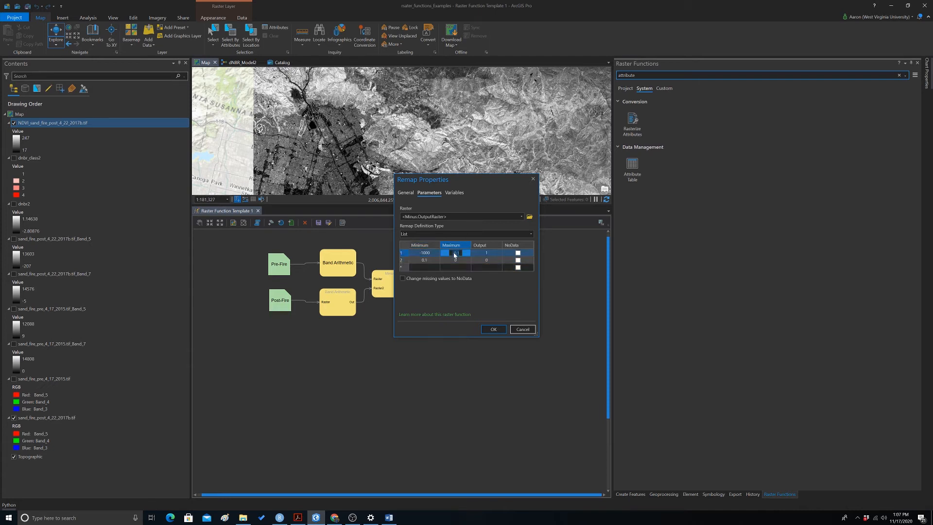
key("BackSpace")
Complete the second remap row with maximum 0.27 and output 2
left_click(432, 261)
left_click(447, 262)
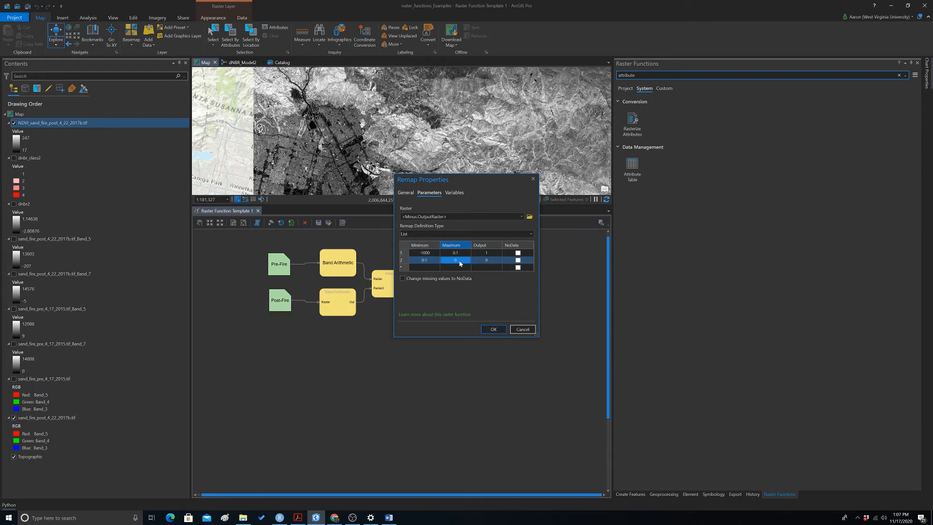
left_click(460, 261)
type(".27")
double_click(475, 263)
type("2")
Add a third remap row with minimum 0.27, maximum 0.66 and output 3
left_click(426, 267)
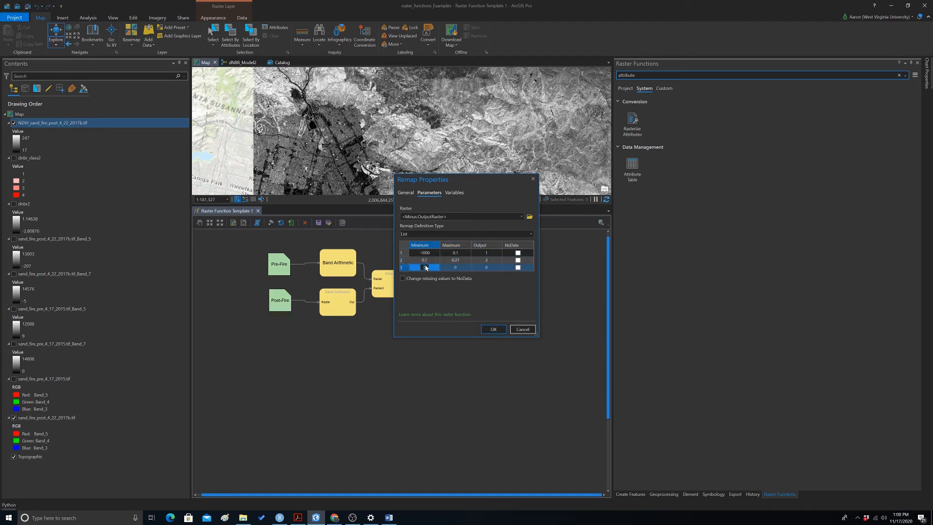
left_click(426, 267)
type(".27")
key("Tab")
type(".66")
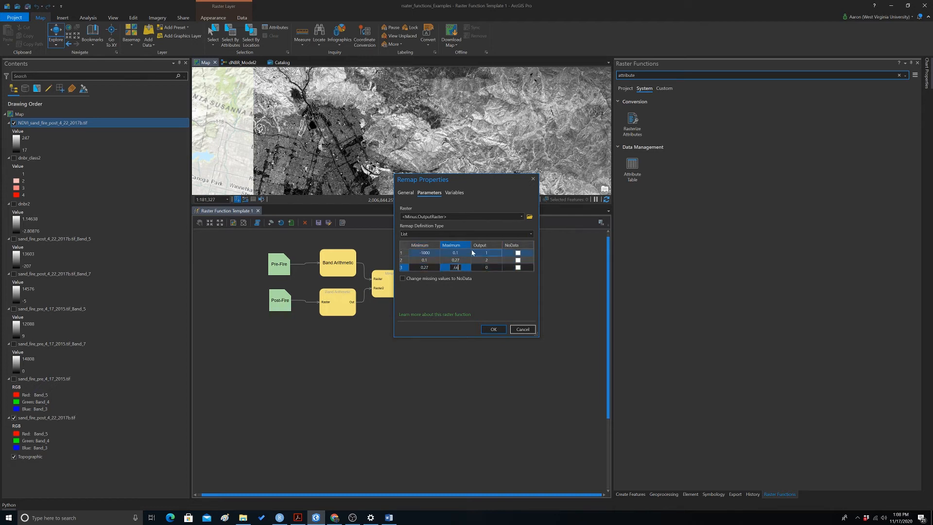
key("Tab")
type("3")
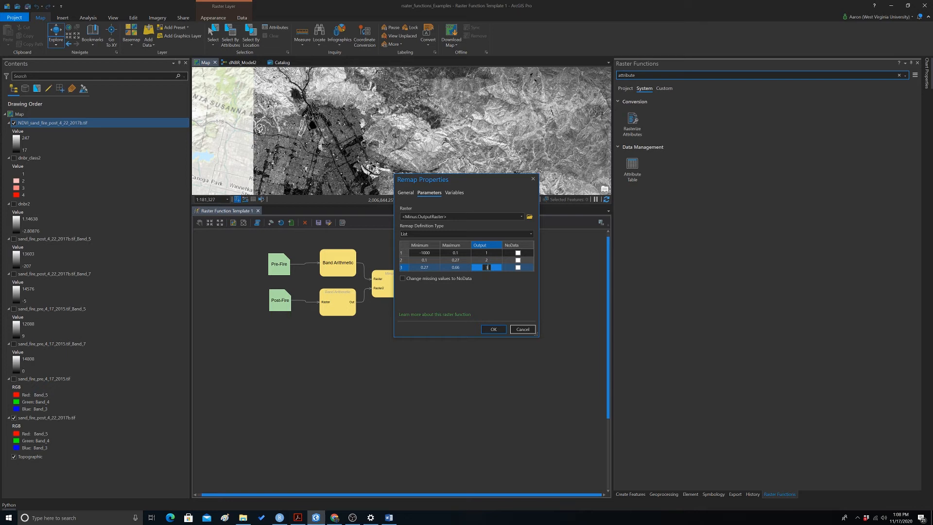
key("Return")
Add a fourth remap row with minimum 0.66, maximum 1000 and output 4
left_click(427, 276)
left_click(428, 277)
type("0.66")
left_click(457, 275)
left_click(456, 275)
type("1000")
left_click(486, 275)
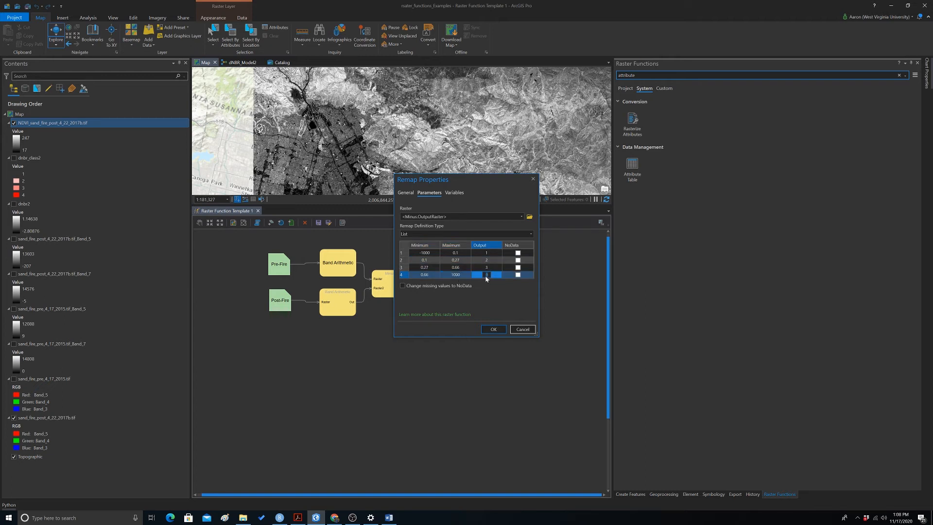
type("4")
key("Return")
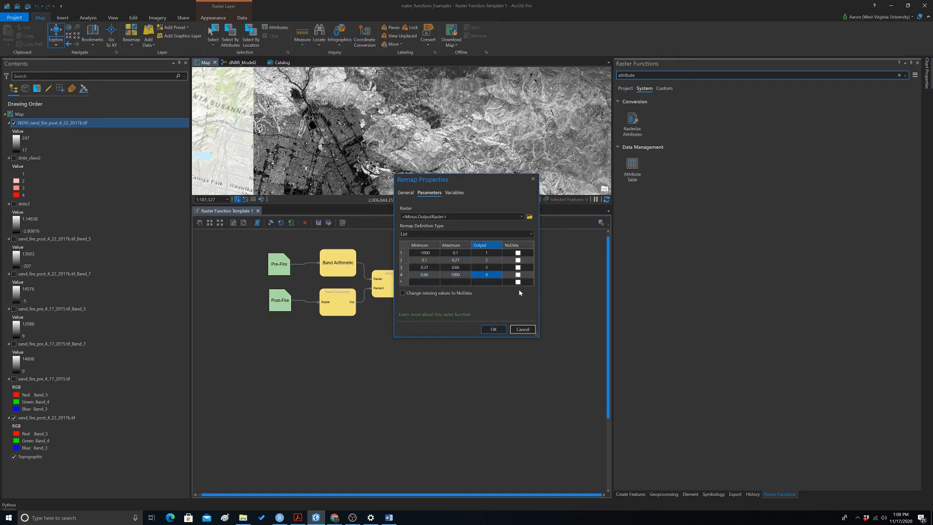
Check the ranges and outputs of the remap rows and accept the Remap properties
left_click(419, 254)
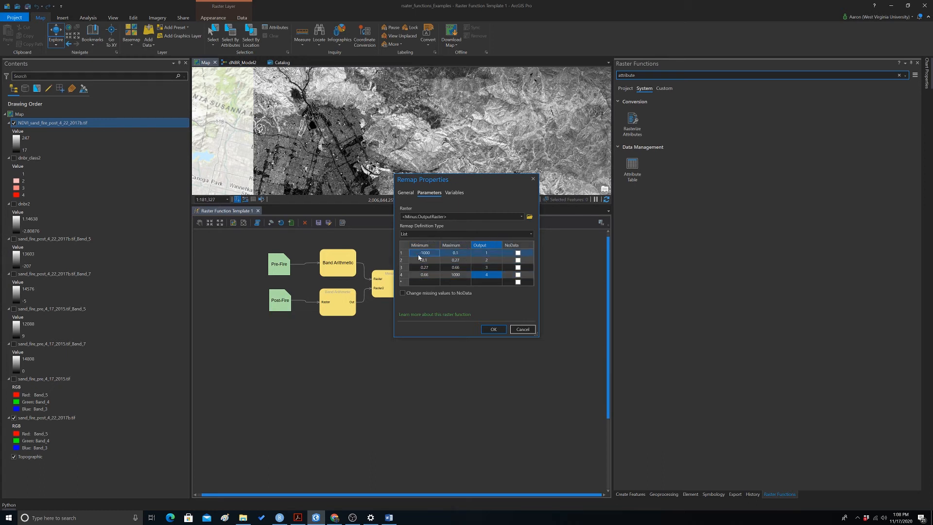
left_click(422, 268)
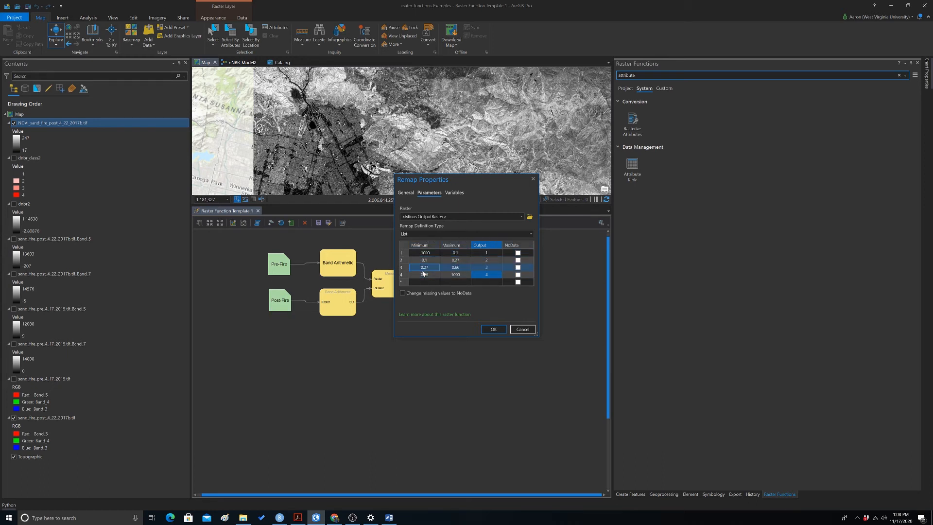
left_click(454, 268)
left_click(491, 275)
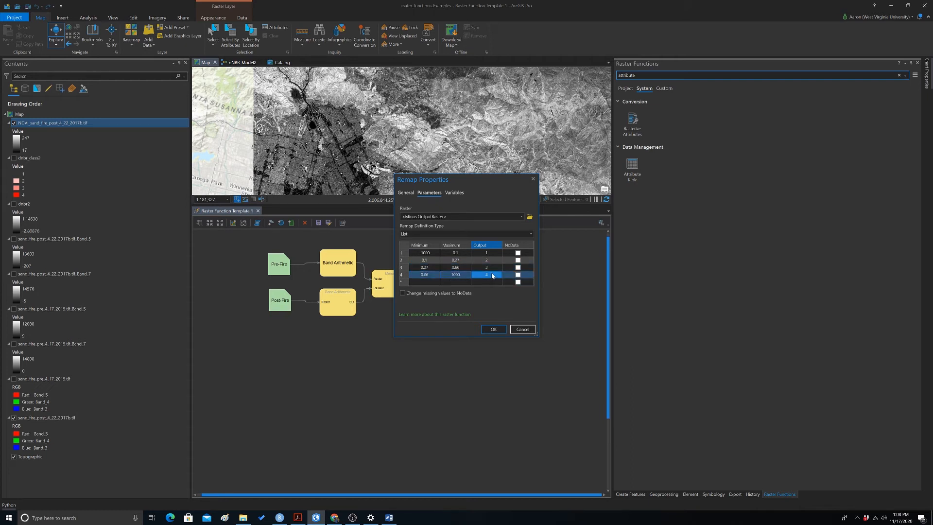
left_click(496, 330)
In the Attribute Table function, set the table type to Manual and enter the values 1, 2, 3 and 4
double_click(511, 293)
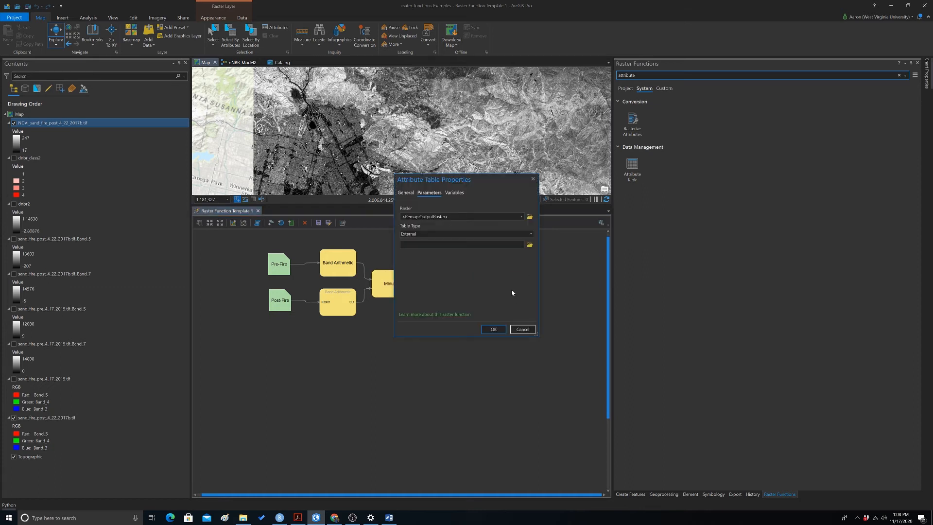
left_click(531, 233)
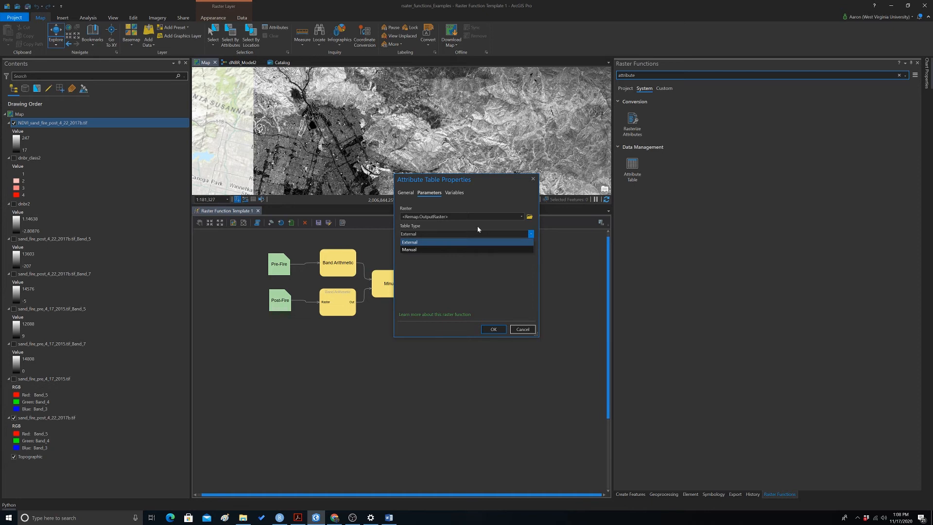
left_click(405, 250)
left_click(433, 255)
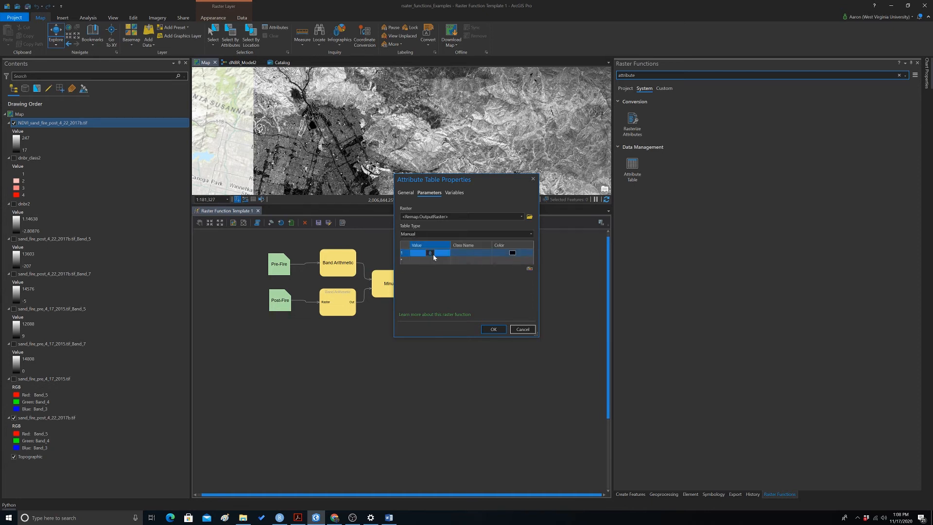
type("1")
key("Return")
type("2")
key("Return")
type("3")
key("Return")
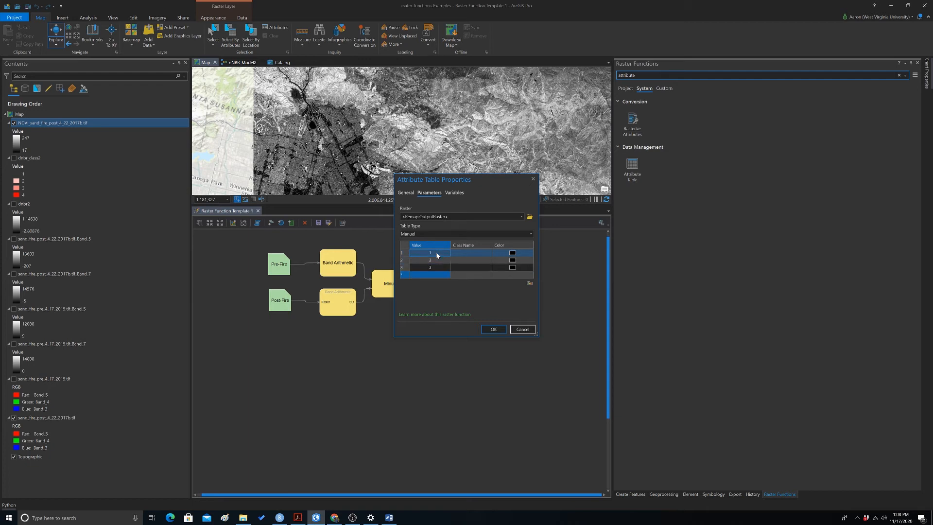
type("4")
Name the attribute table classes for values 1 to 4 NotBurned, Low, Moderate and High
left_click(469, 253)
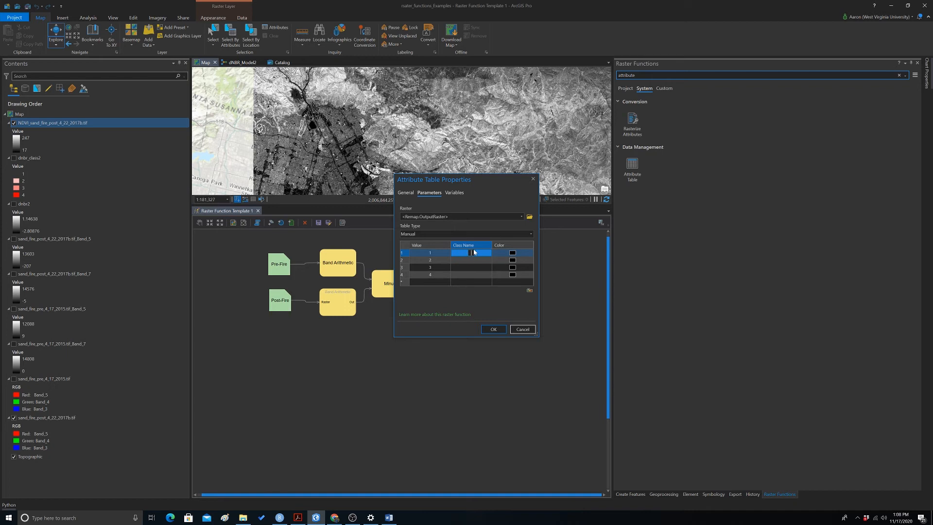
type("NotBurned")
left_click(469, 266)
left_click(471, 260)
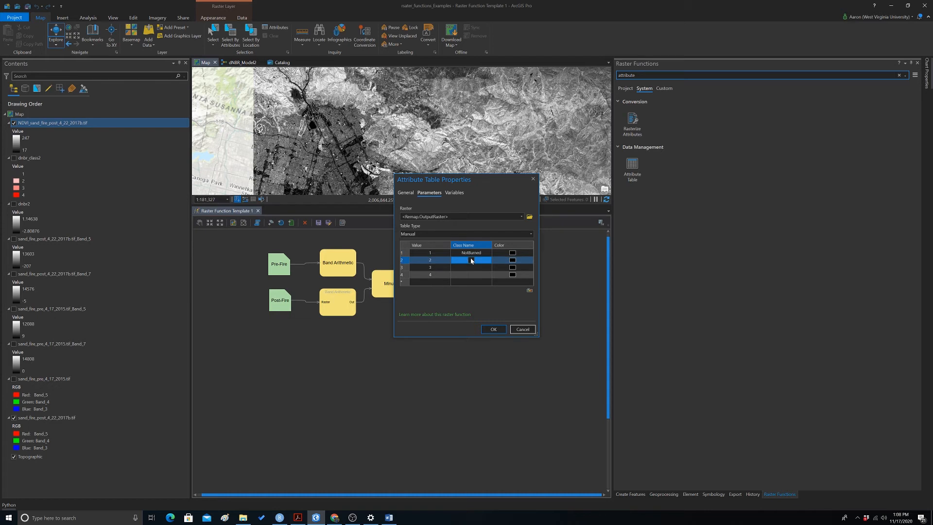
type("Low")
left_click(476, 267)
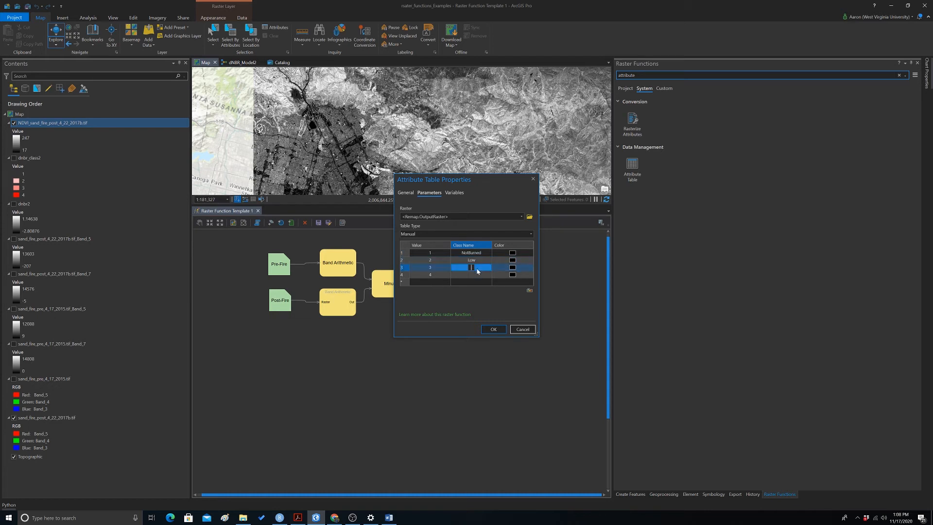
left_click(477, 266)
type("Moderate")
key("Return")
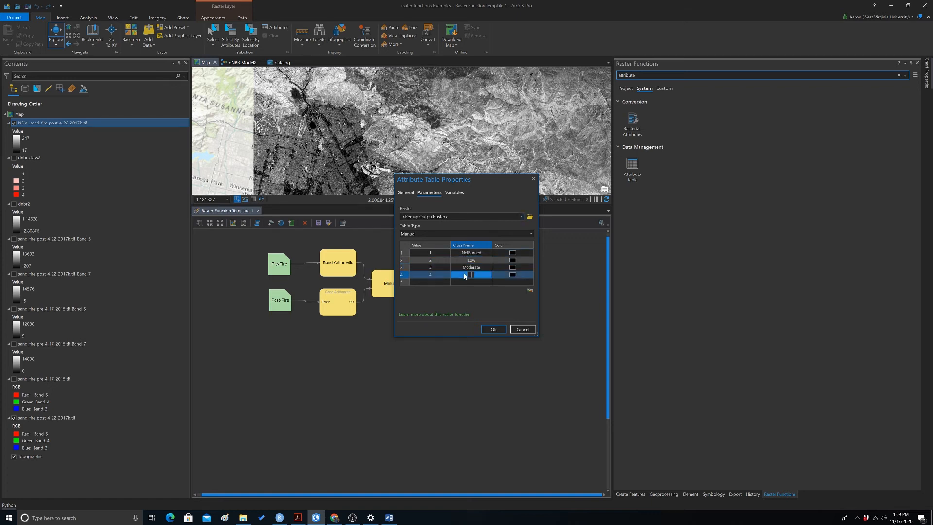
type("H")
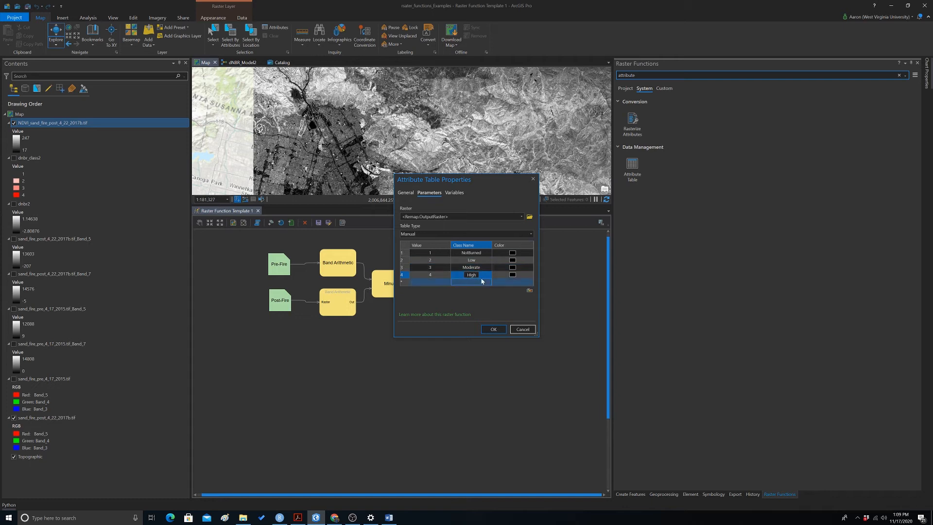
type("igh")
Set the NotBurned class to no color and the Low class to light pink
left_click(525, 253)
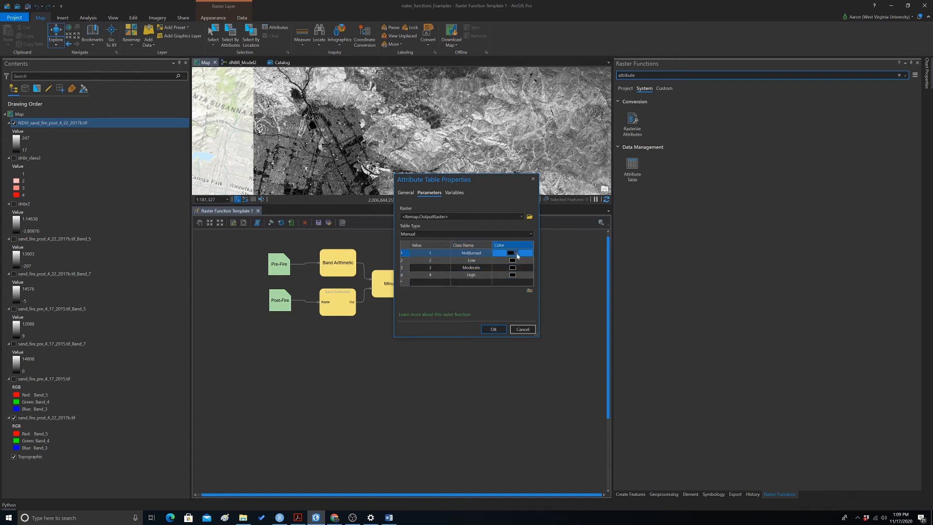
left_click(525, 255)
left_click(521, 262)
left_click(525, 262)
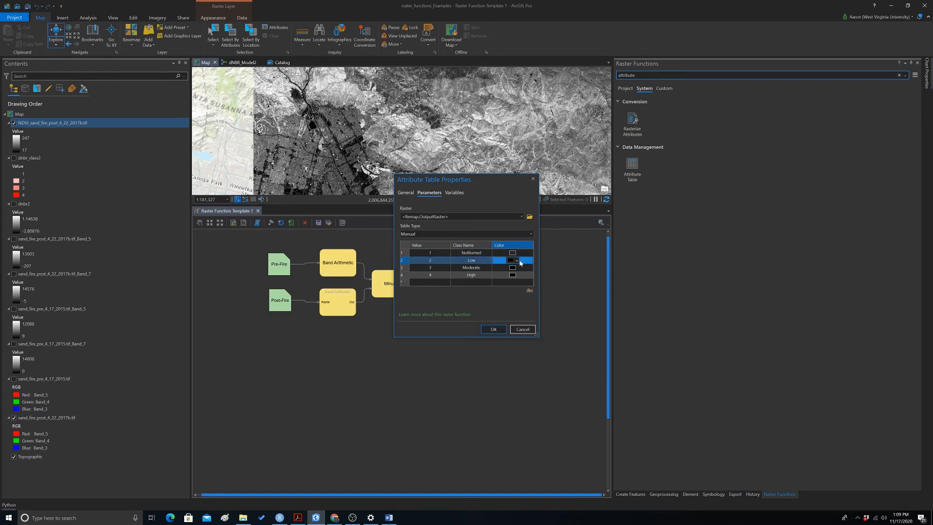
left_click(517, 261)
left_click(522, 287)
Color the Moderate class a darker pink and the High class red, and accept the Attribute Table properties
left_click(515, 267)
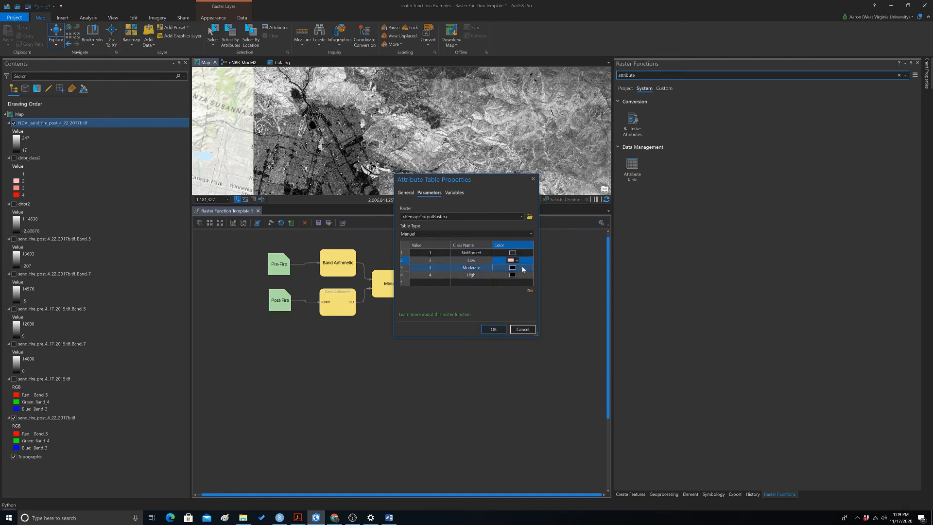
left_click(517, 268)
left_click(522, 300)
left_click(515, 274)
left_click(517, 275)
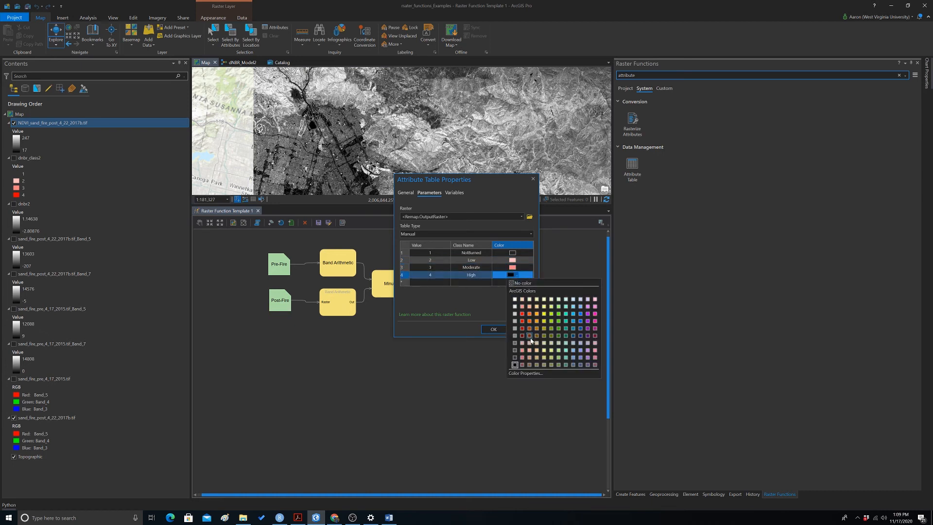
left_click(522, 314)
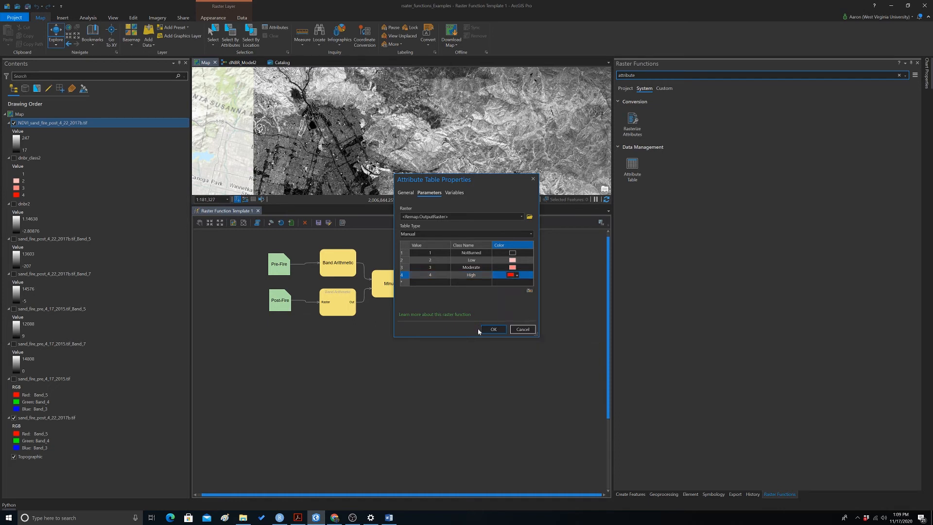
left_click(491, 330)
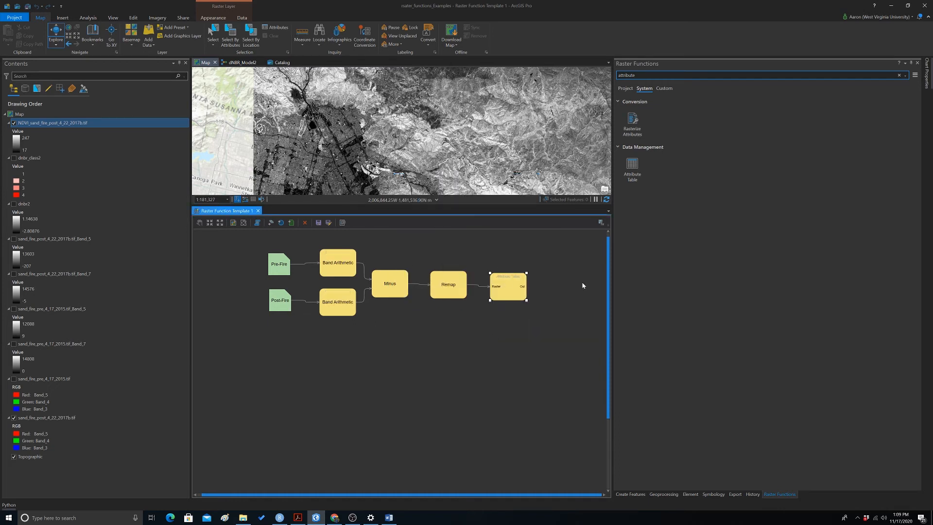
Set the Band Arithmetic function fed by Pre-Fire to the User Defined method with the expression (B5-B7)/(B5+B7), and accept its properties
double_click(339, 263)
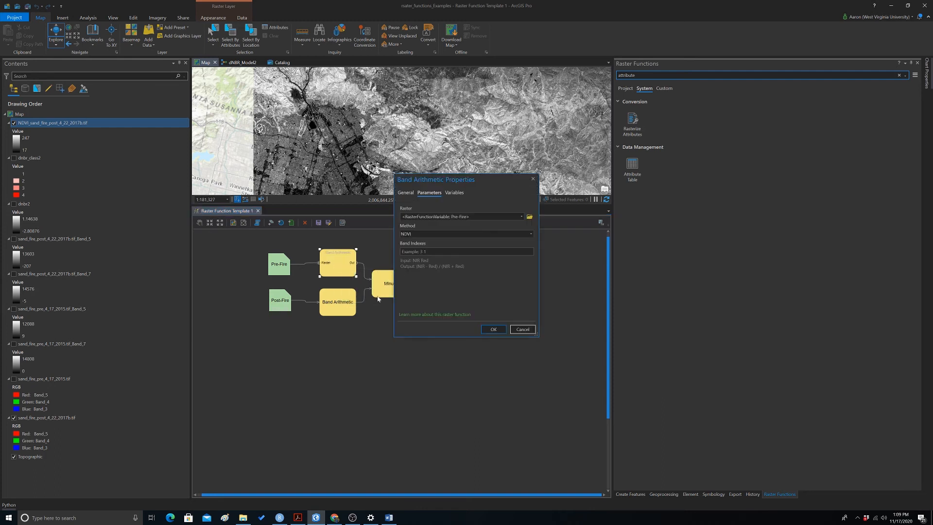
left_click(531, 234)
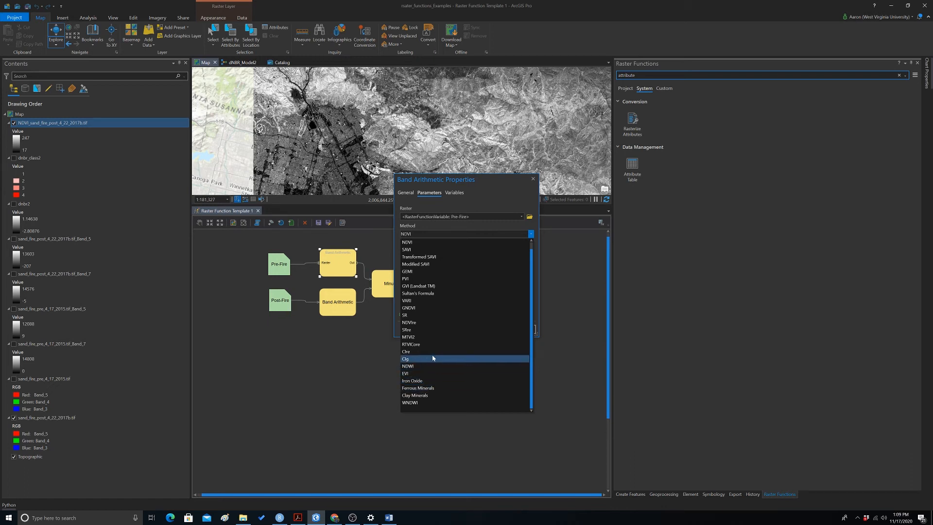
scroll(433, 311, "up", 1)
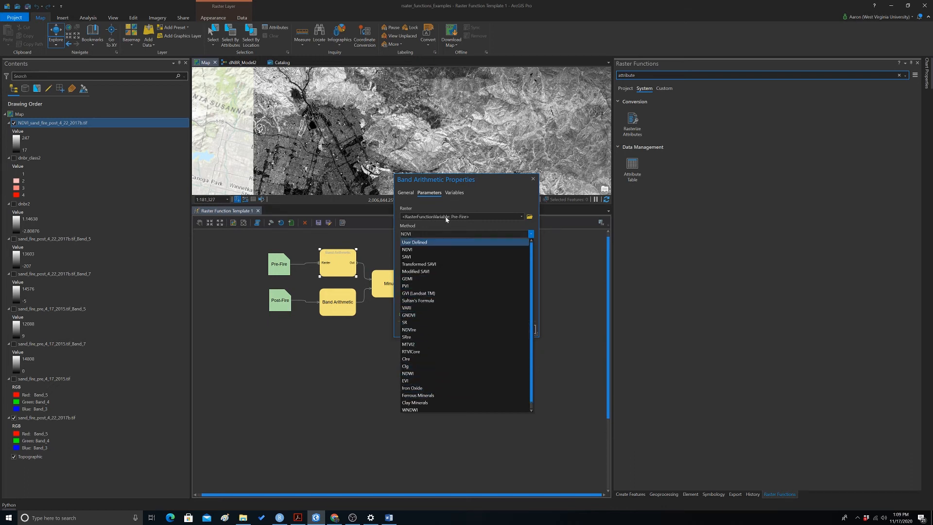
left_click(419, 244)
left_click(402, 251)
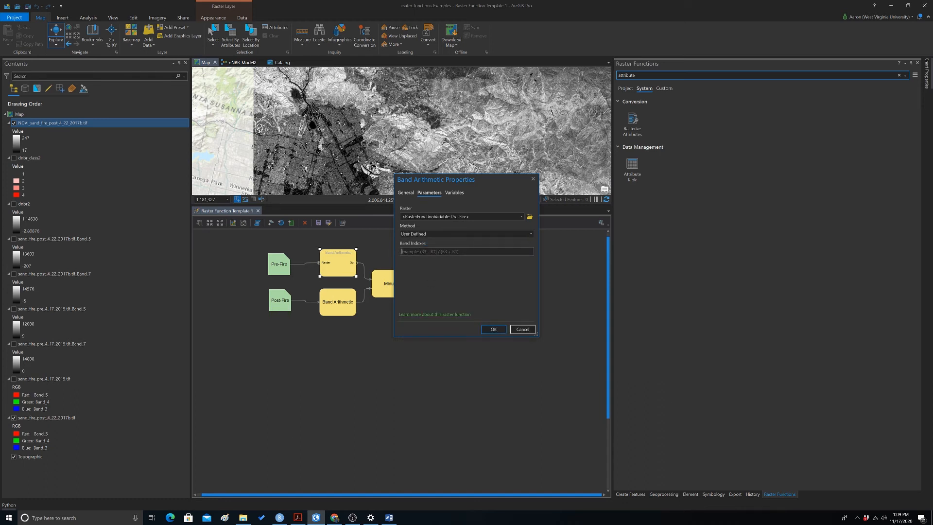
type("(B5-B7)/(B5+B7")
left_click(493, 330)
Enter (B5-B7)/(B5+B7) as the band indexes of the Band Arithmetic function fed by Post-Fire, and accept its properties
right_click(341, 302)
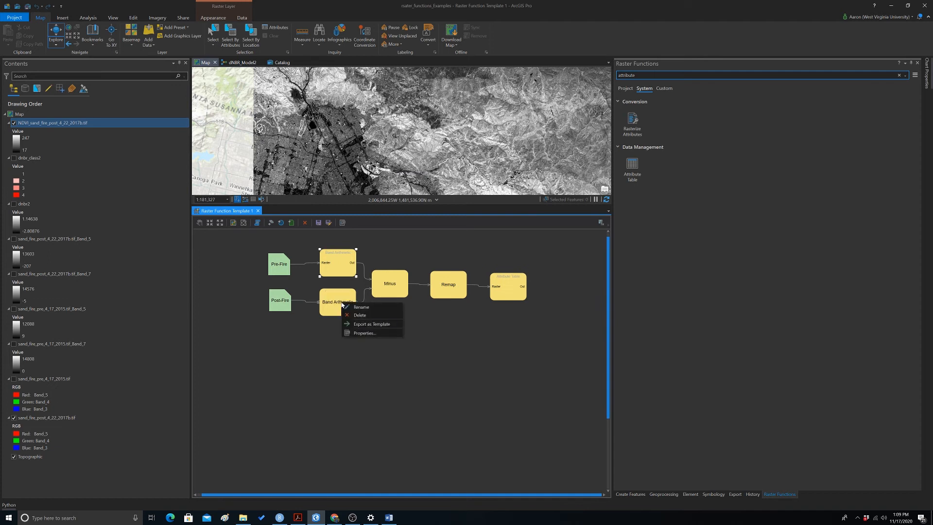
left_click(362, 333)
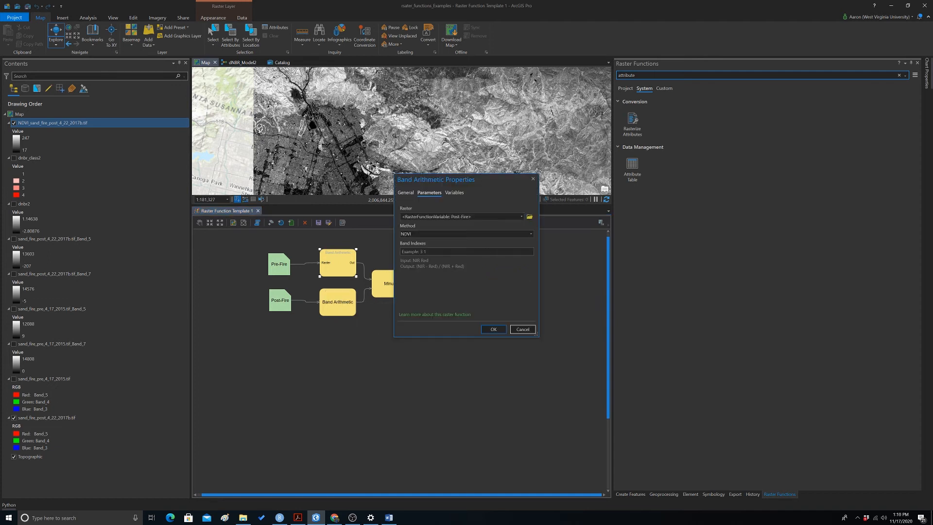
left_click(418, 232)
left_click(564, 236)
key("Tab")
type("5(B76")
key("BackSpace")
key("BackSpace")
type("+")
left_click(521, 217)
left_click(521, 217)
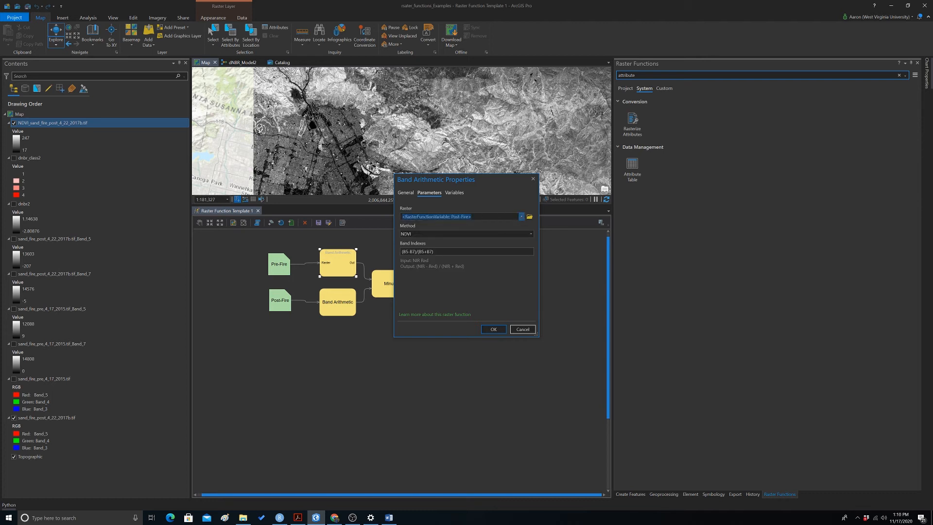
left_click(489, 328)
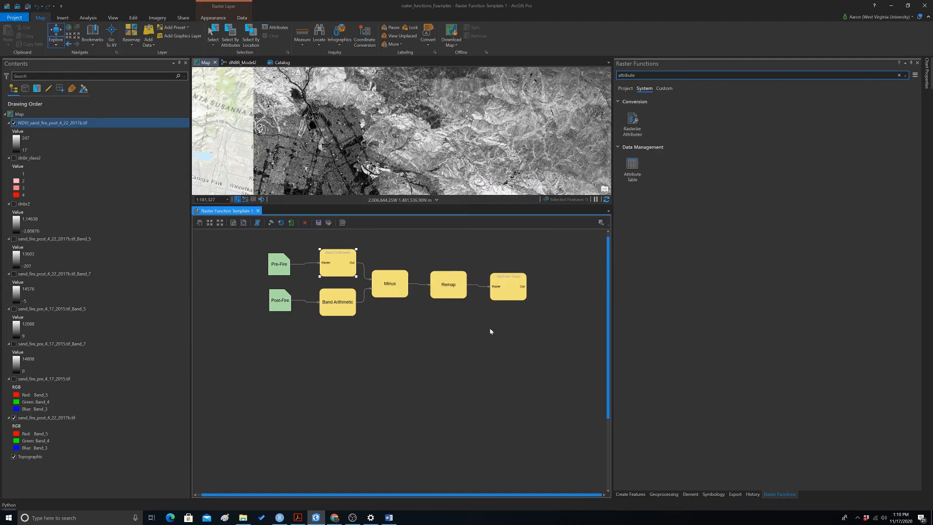
Set the Pre-Fire variable's default to sand_fire_pre_4_17_2015.tif and the Post-Fire variable's default to sand_fire_post_4_22_2017b.tif
right_click(280, 268)
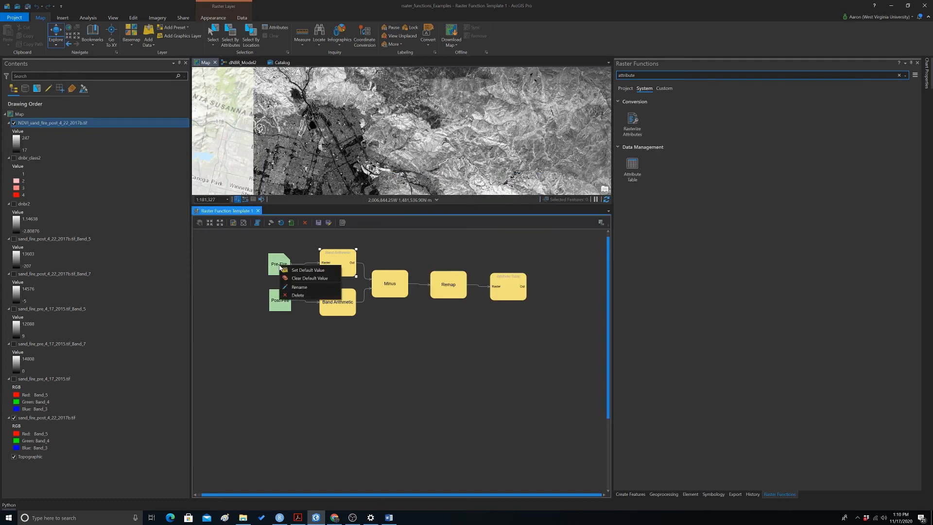
left_click(304, 271)
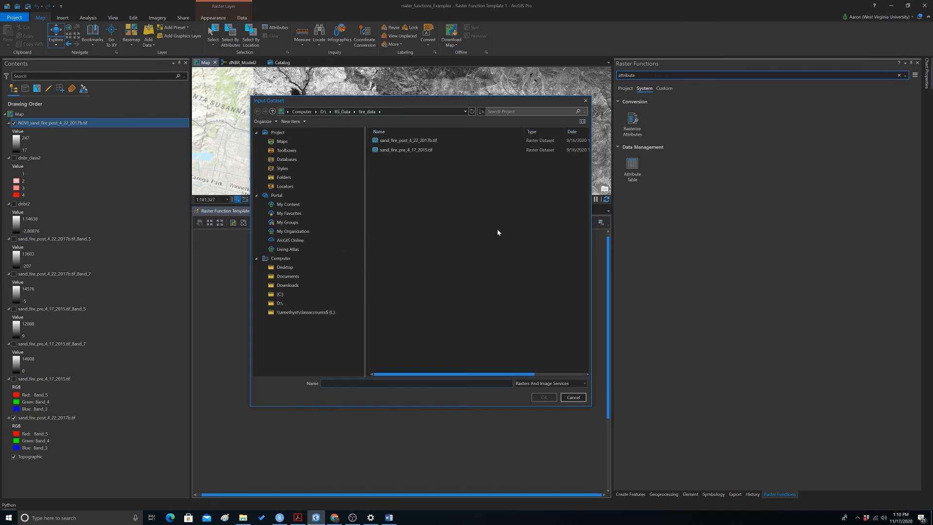
left_click(412, 150)
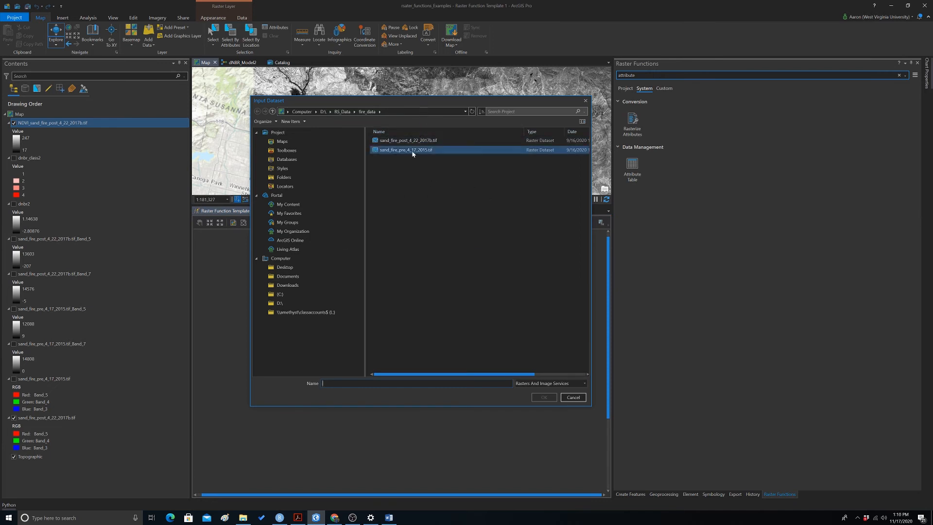
left_click(544, 397)
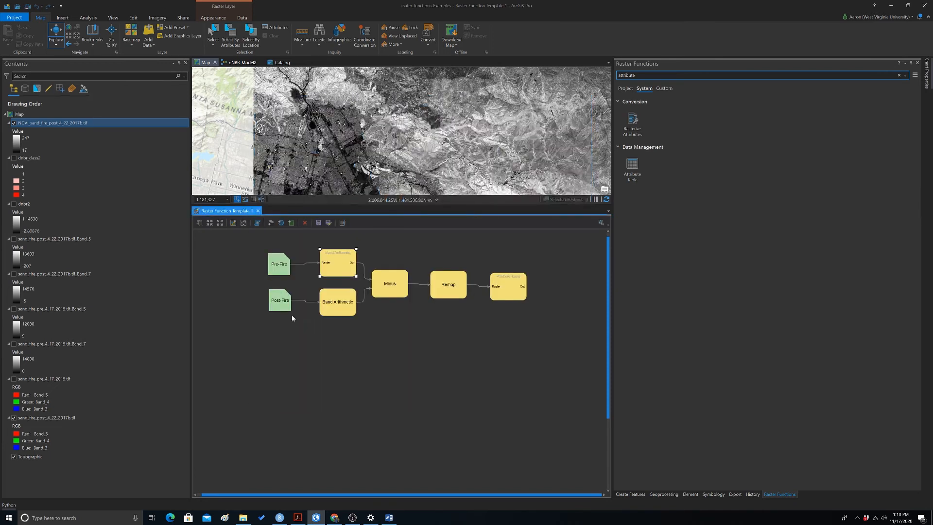
right_click(279, 305)
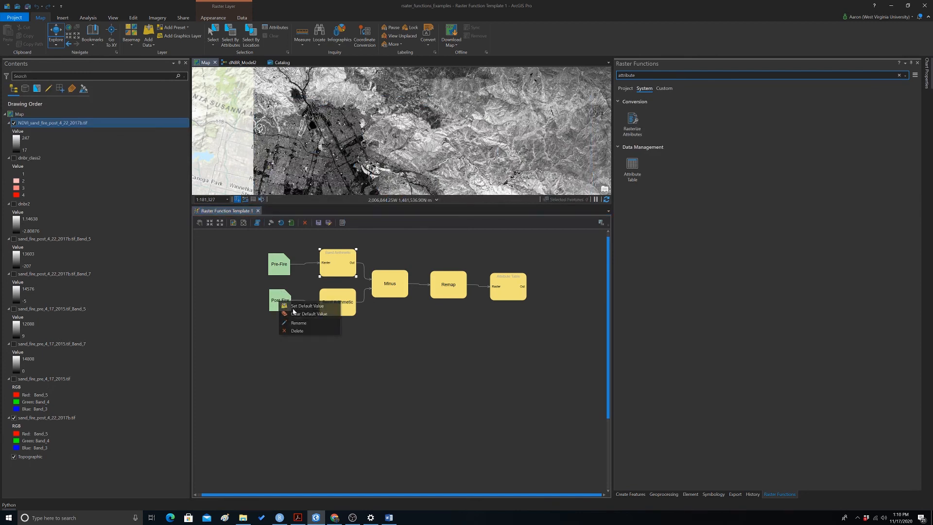
left_click(305, 312)
left_click(396, 150)
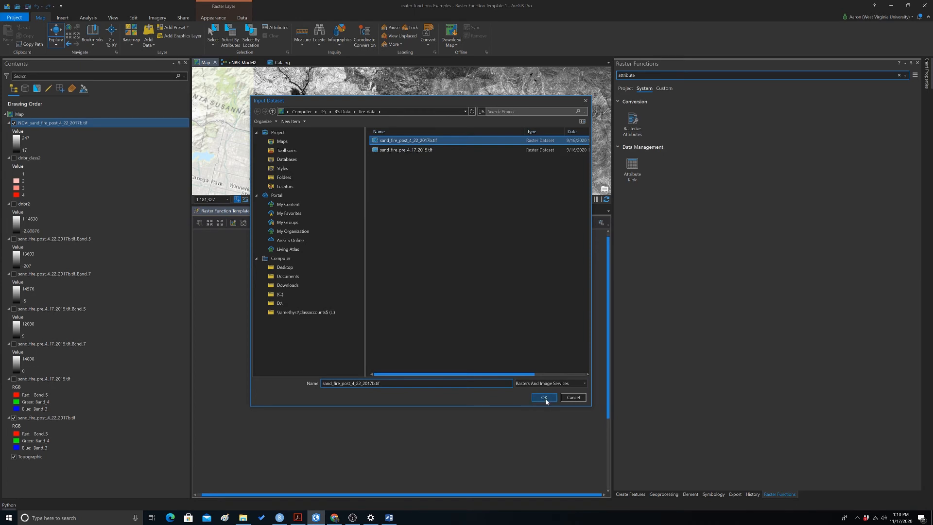
left_click(544, 397)
Reassign the default datasets, using sand_fire_pre_4_17_2015.tif for Pre-Fire and sand_fire_post_4_22_2017b.tif for Post-Fire
double_click(280, 265)
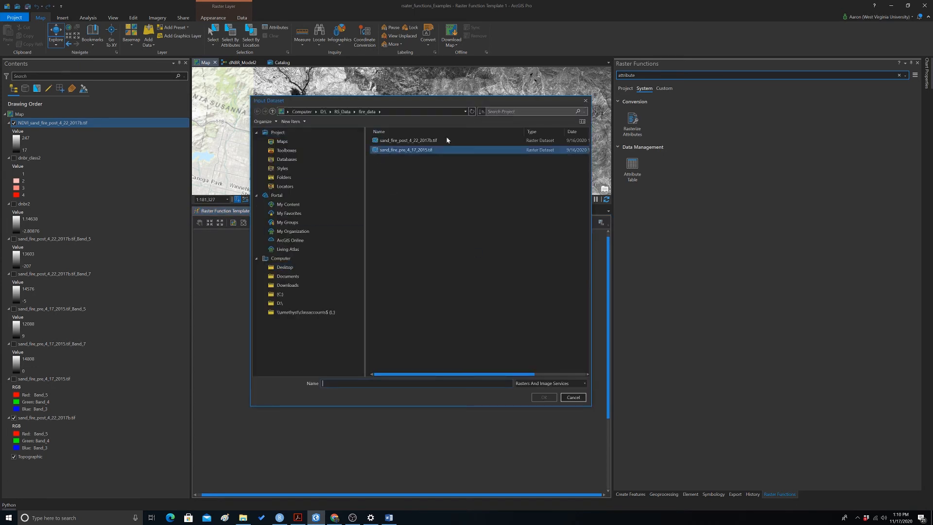
left_click(406, 150)
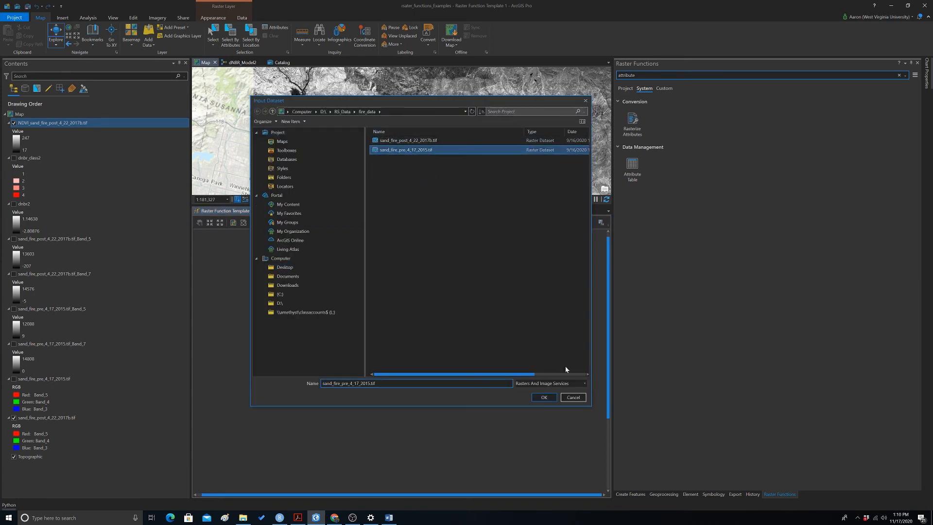
left_click(544, 397)
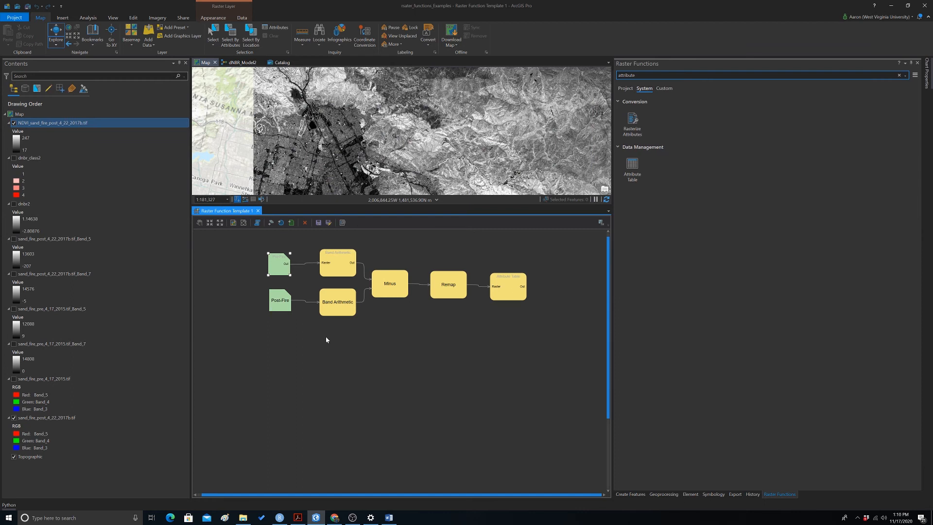
right_click(289, 302)
left_click(280, 310)
right_click(280, 310)
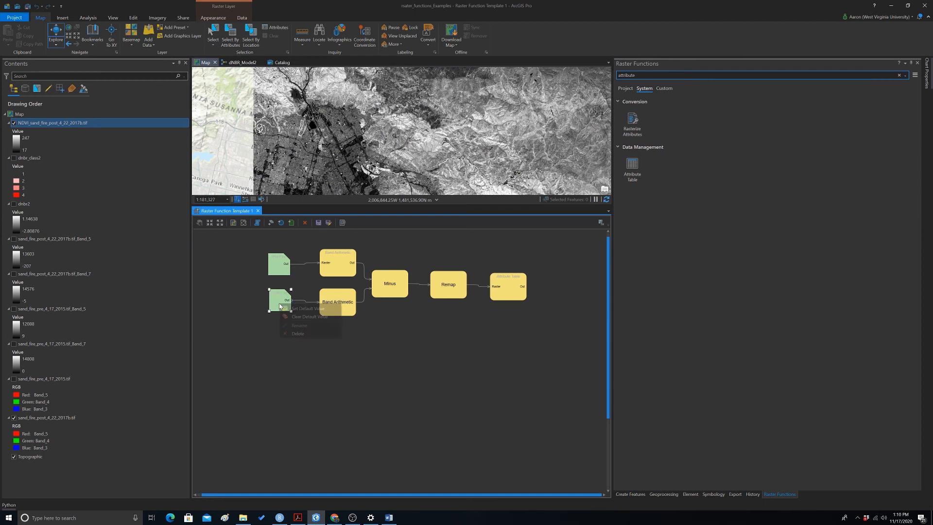
left_click(292, 308)
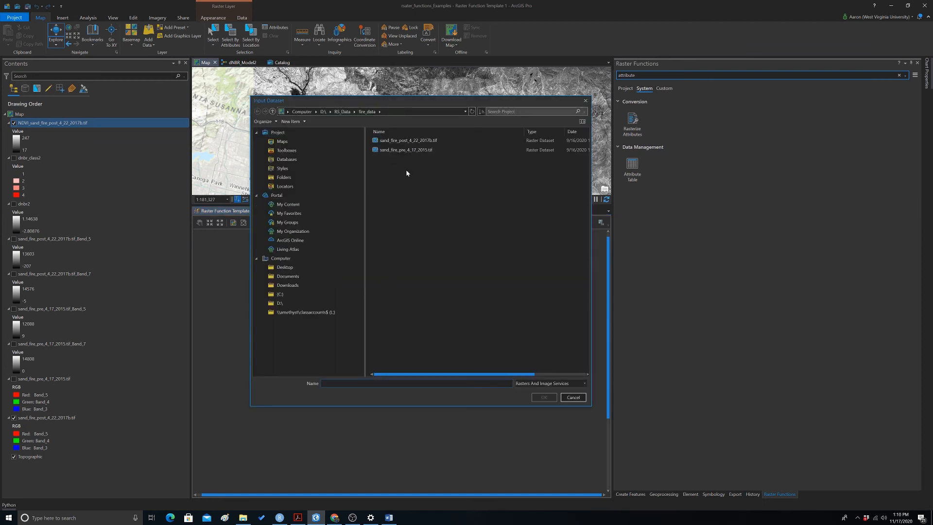
left_click(405, 141)
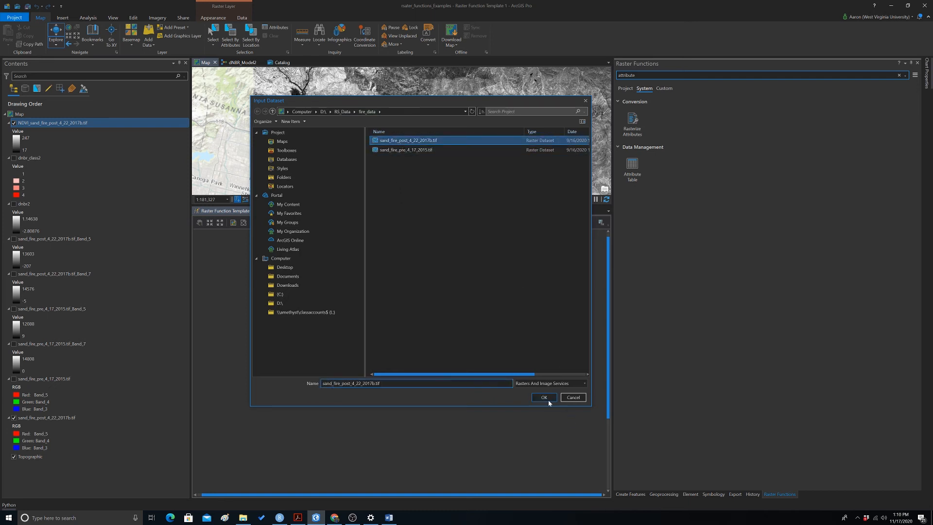
left_click(544, 398)
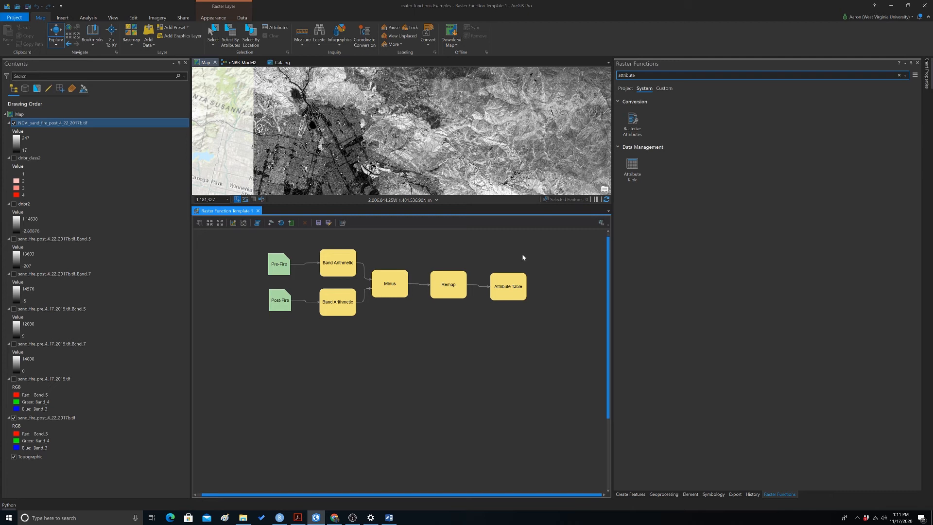
double_click(282, 273)
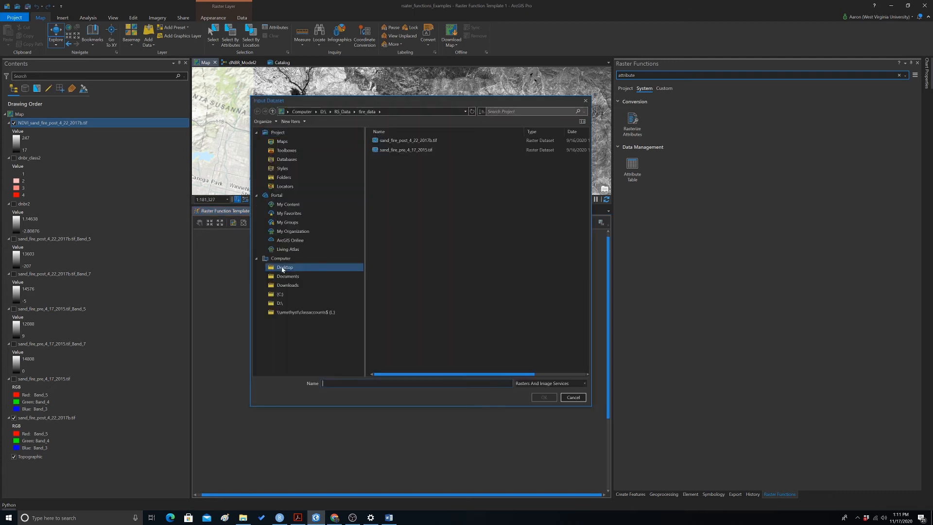
left_click(586, 102)
right_click(274, 269)
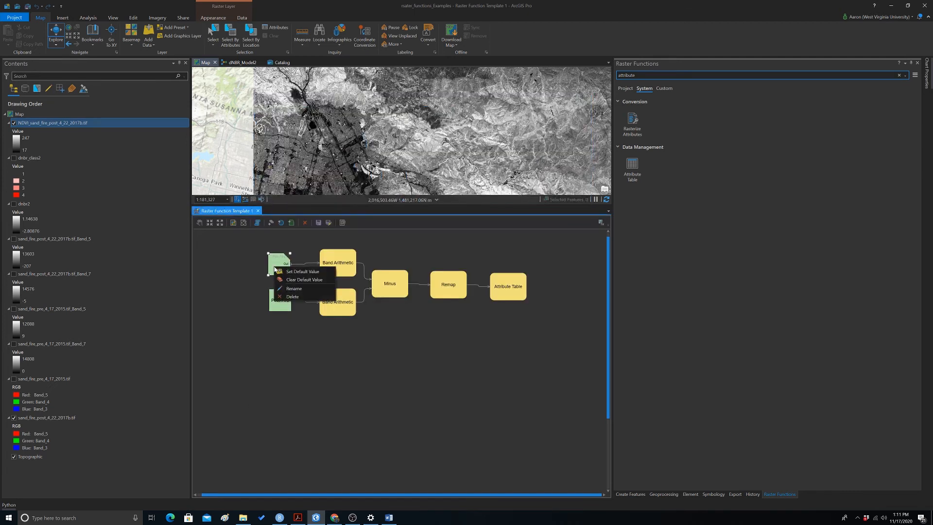
left_click(346, 260)
Check the parameters and output pixel type of both Band Arithmetic functions without changing them
right_click(340, 263)
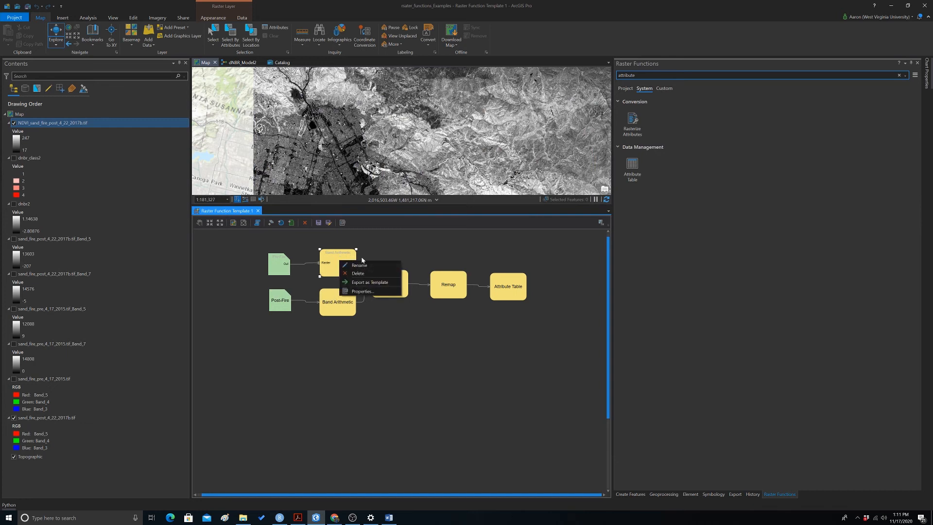
left_click(362, 292)
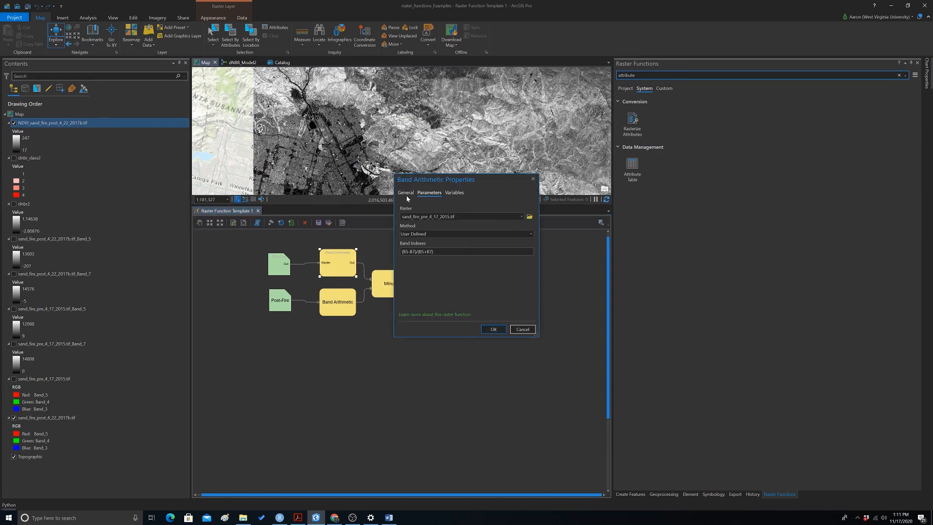
left_click(406, 195)
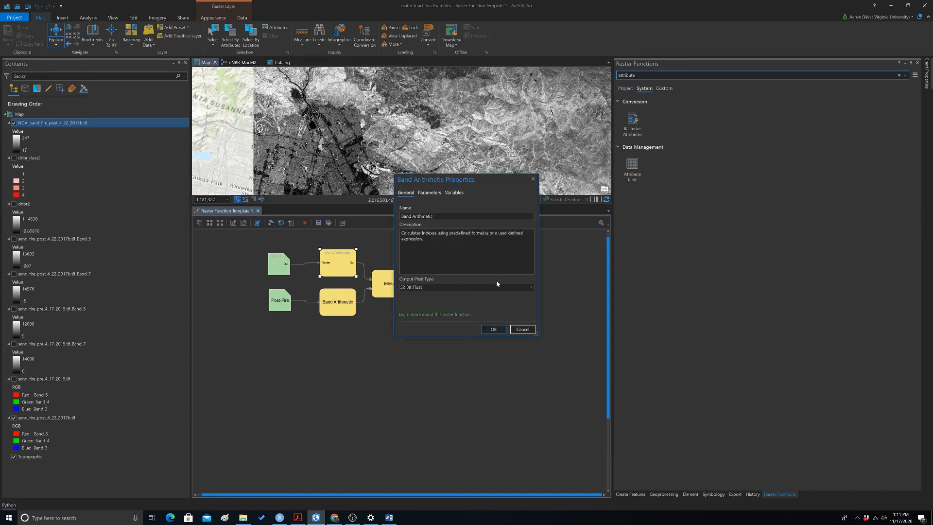
left_click(533, 178)
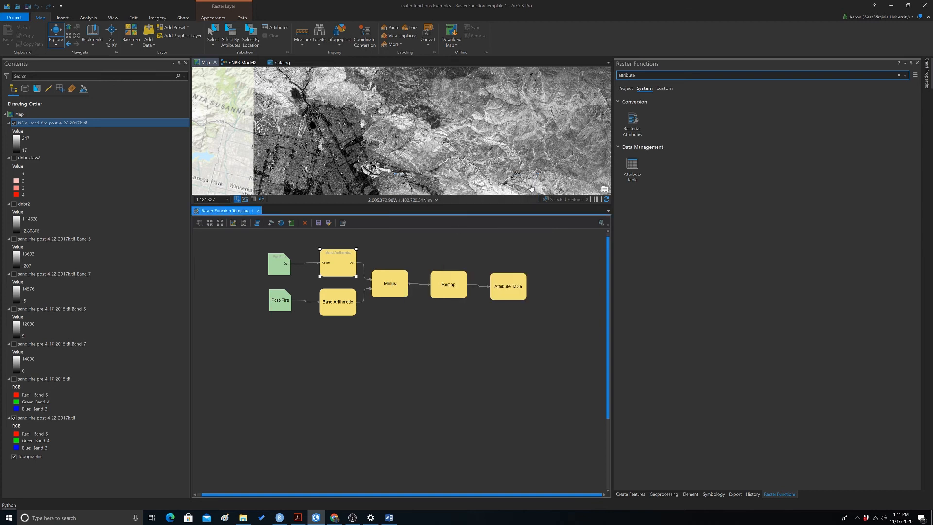
right_click(336, 302)
left_click(359, 330)
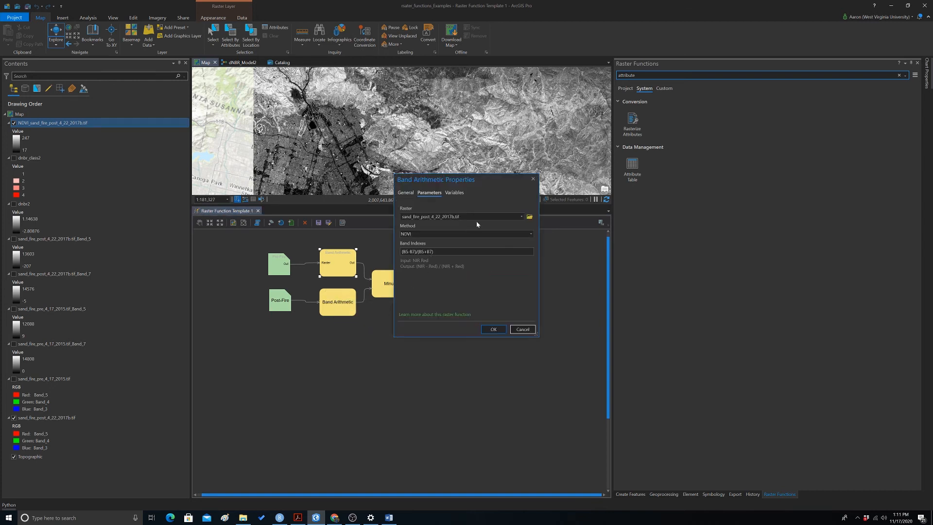
left_click(406, 193)
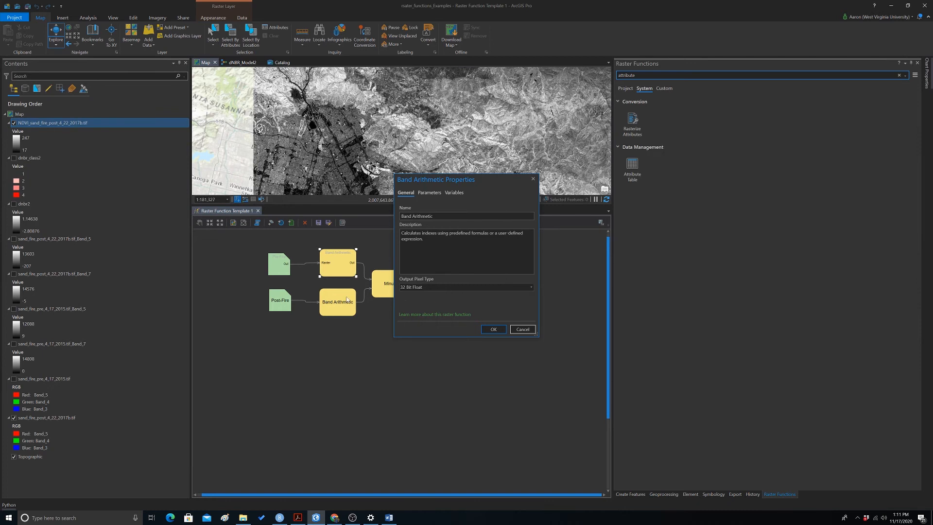
left_click(533, 178)
right_click(335, 263)
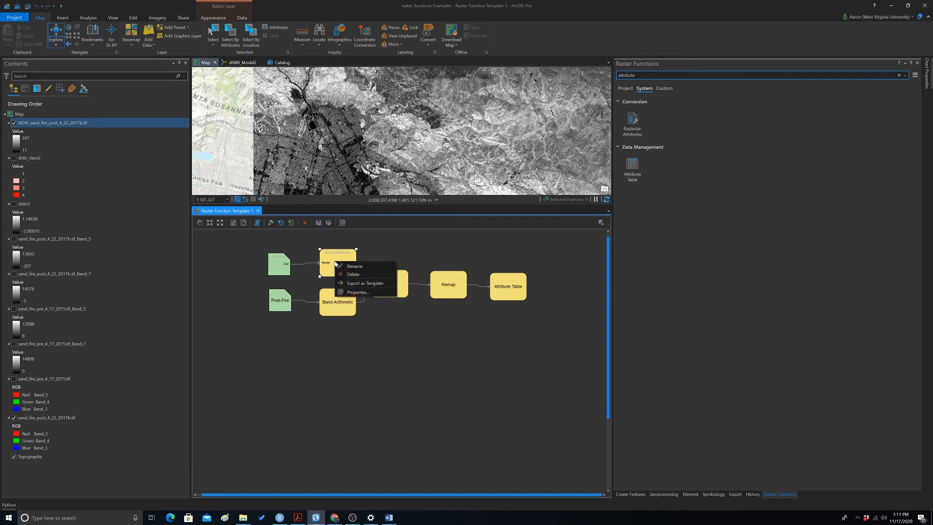
left_click(358, 292)
left_click(404, 192)
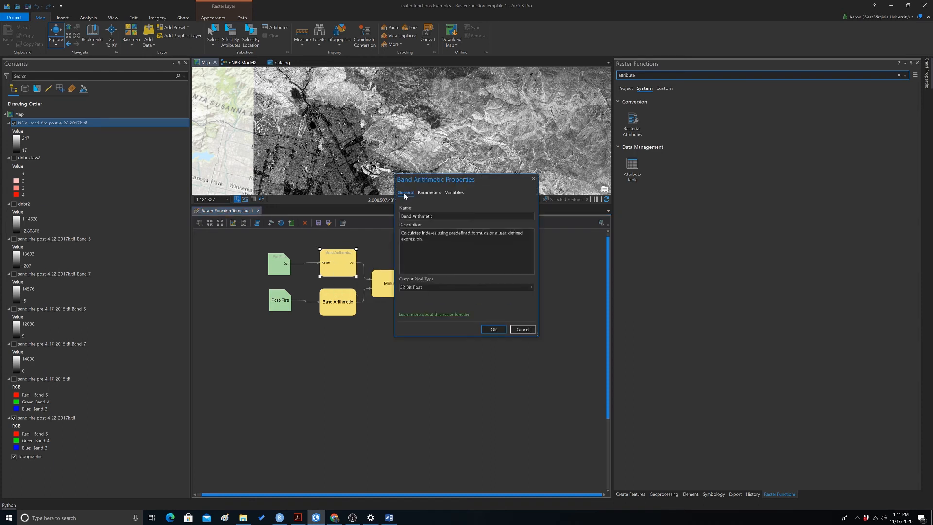
left_click(533, 180)
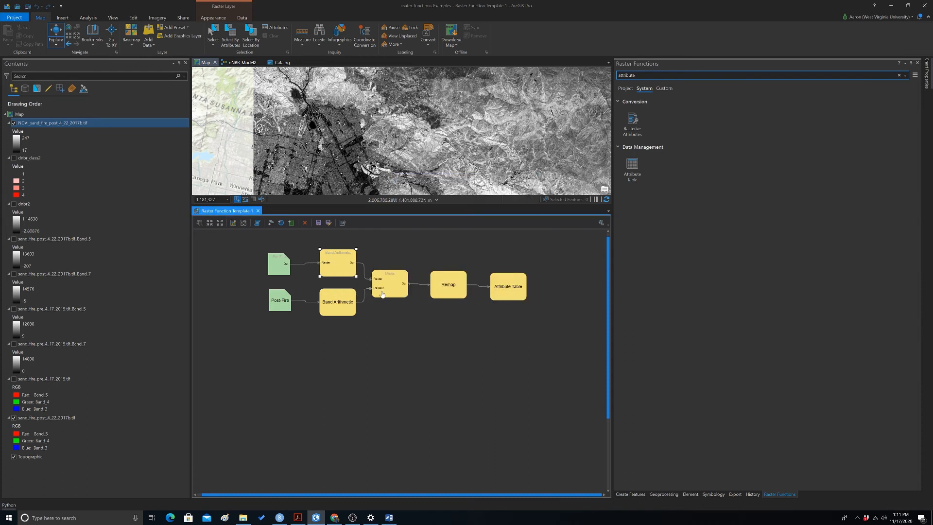
Set the Minus function's output pixel type to 32 Bit Float and accept its properties
right_click(383, 291)
left_click(410, 309)
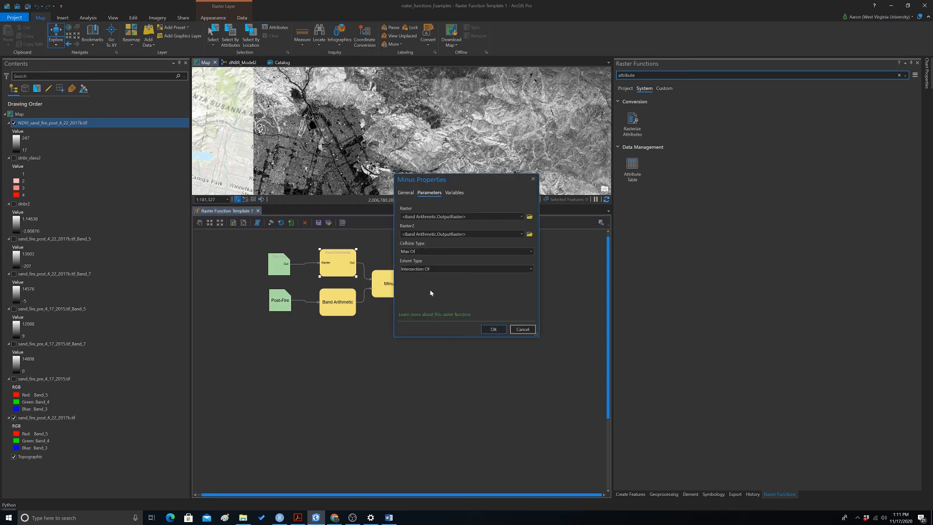
left_click(406, 193)
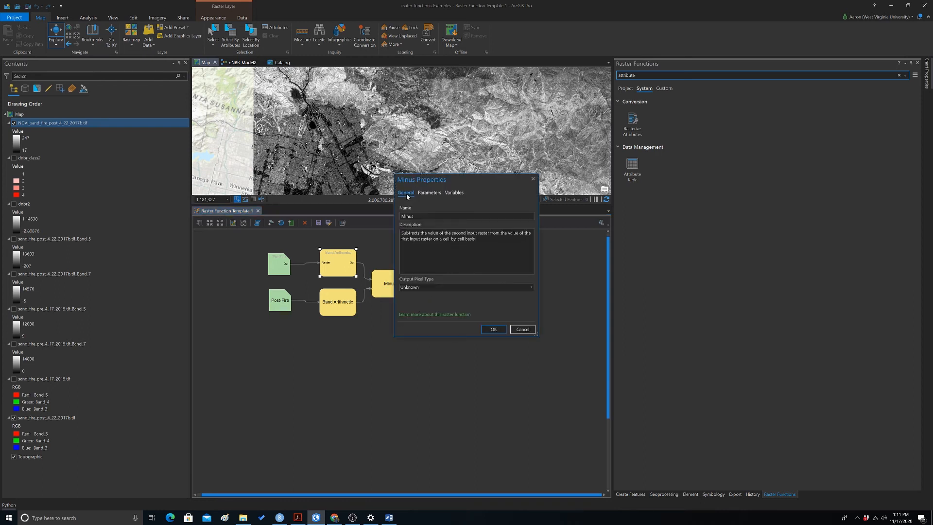
left_click(529, 287)
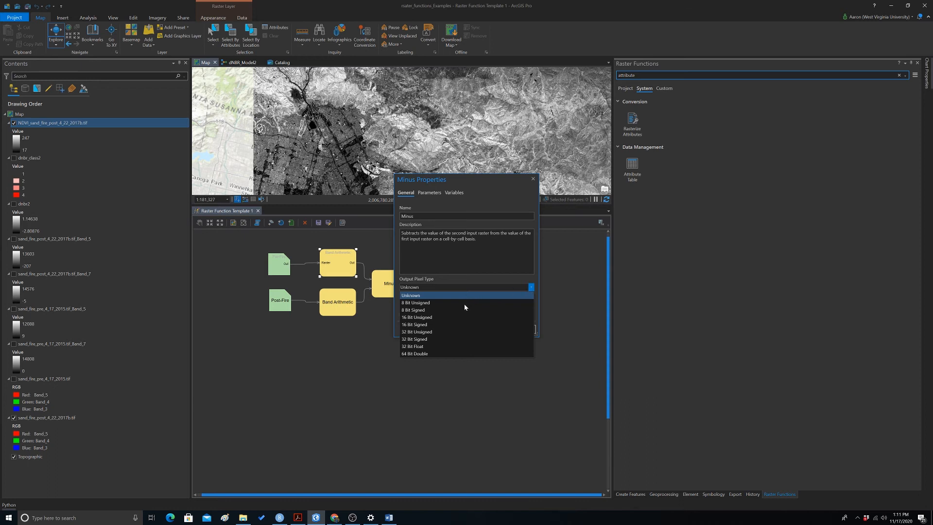
left_click(419, 346)
left_click(492, 329)
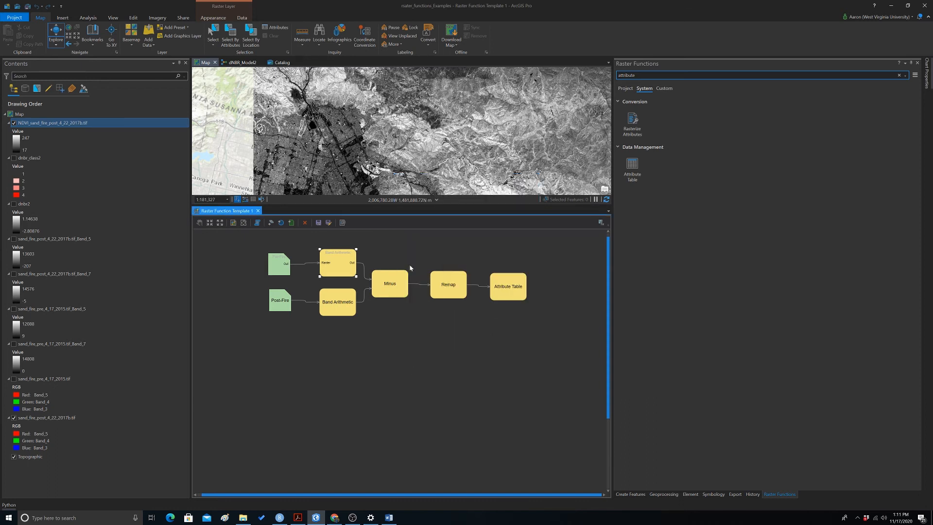
Set the Remap function's output pixel type to 8 Bit Unsigned and accept its properties
right_click(448, 284)
left_click(468, 314)
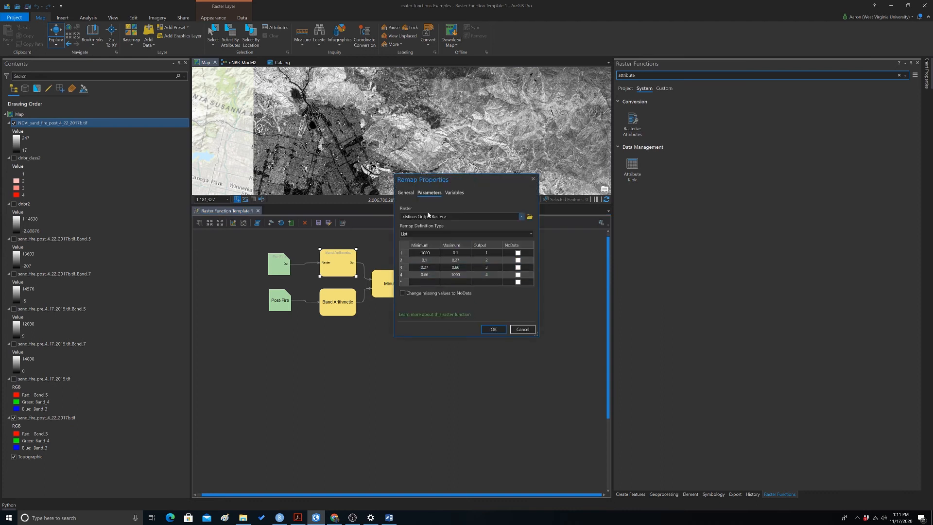
left_click(408, 195)
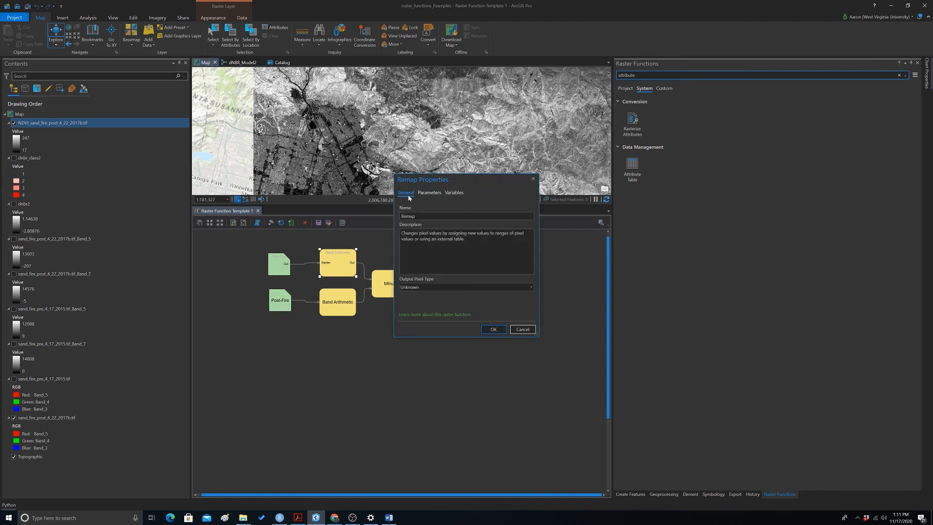
left_click(531, 287)
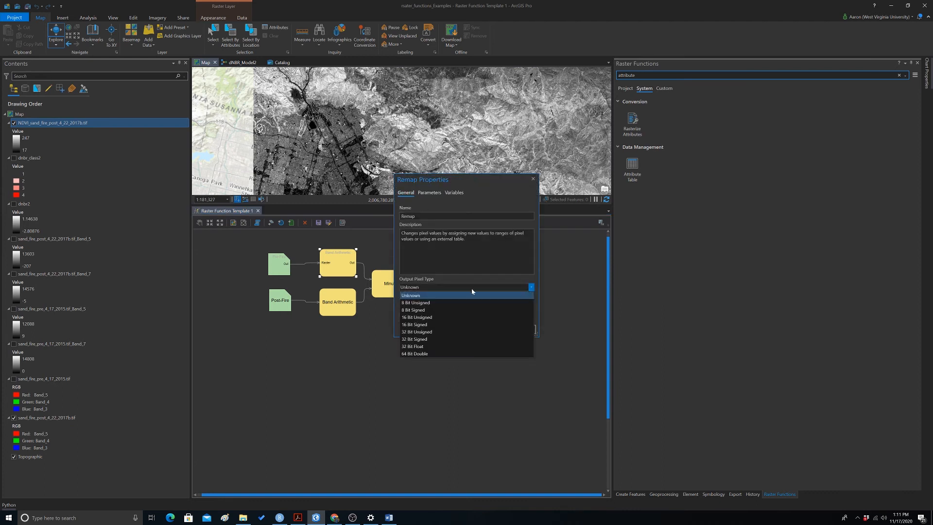
left_click(413, 303)
left_click(493, 329)
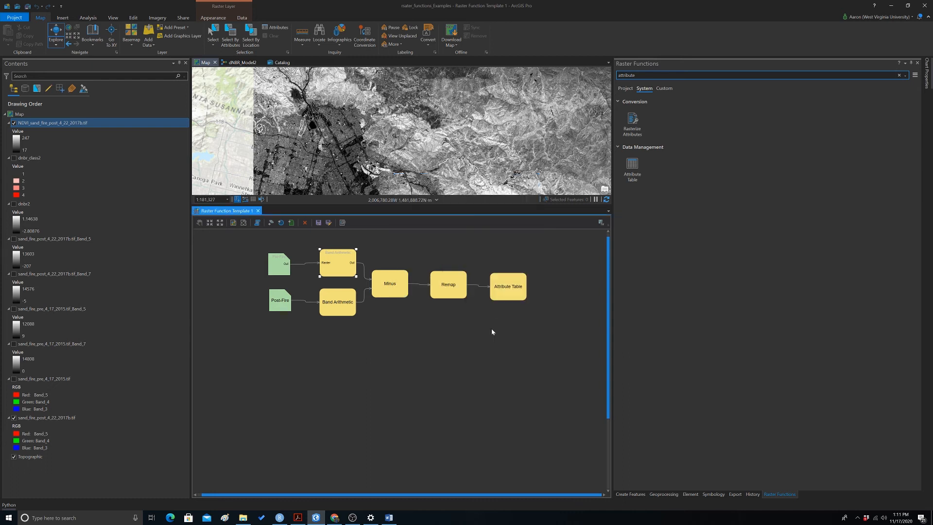
Set the Attribute Table function's output pixel type to 8 Bit Unsigned and accept its properties
right_click(505, 301)
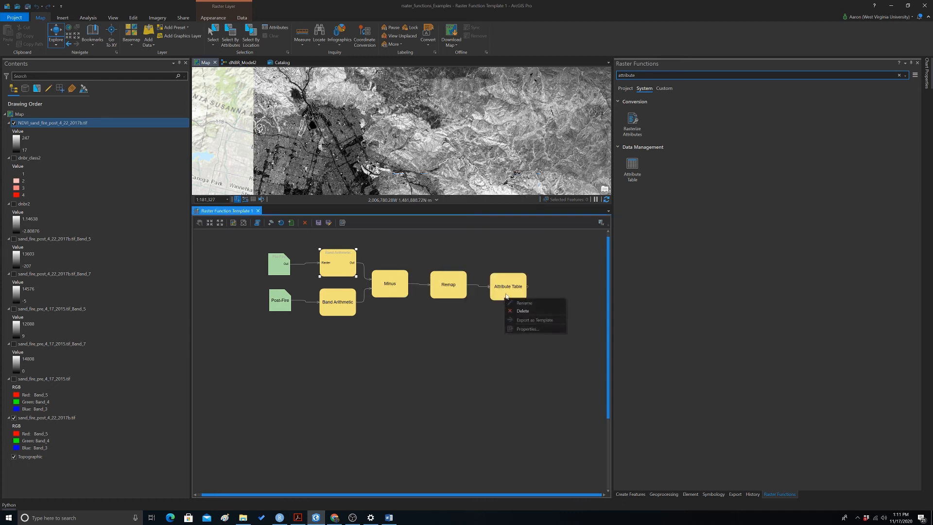
left_click(527, 323)
left_click(406, 193)
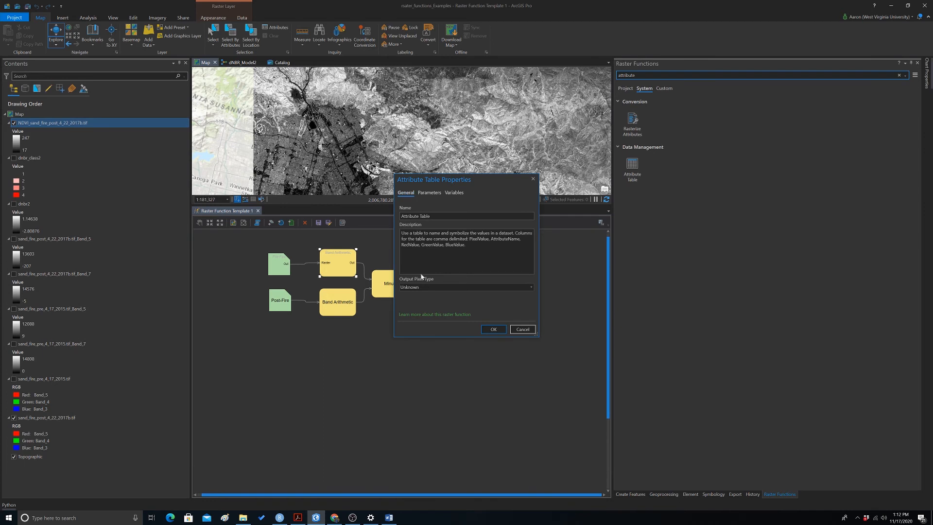
left_click(522, 290)
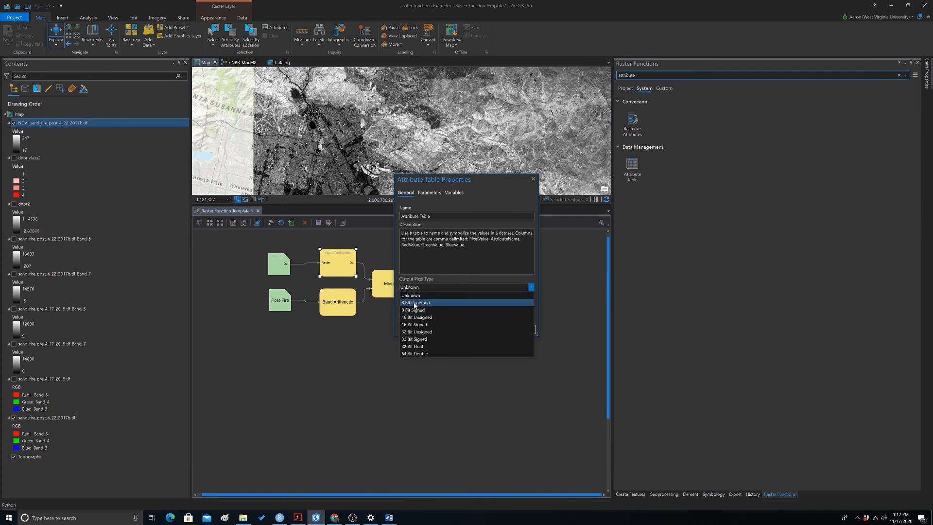
left_click(418, 303)
left_click(486, 329)
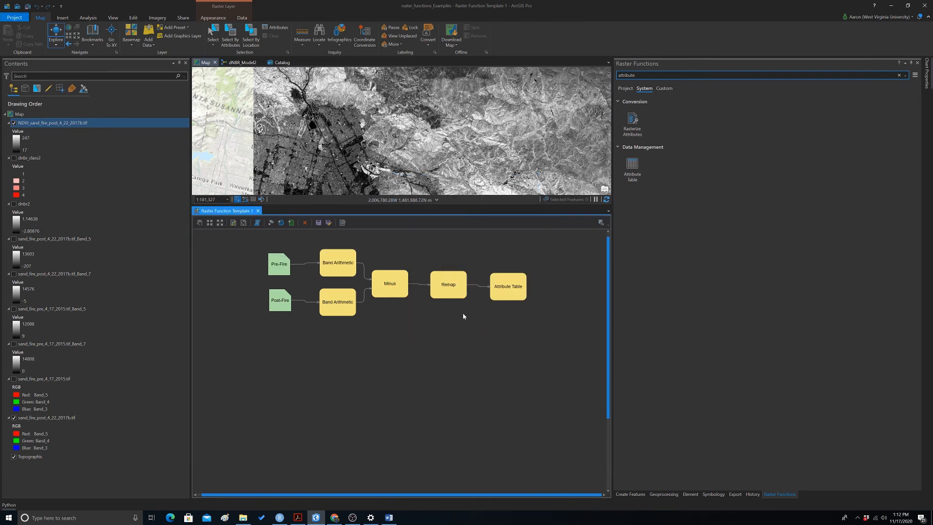
Start saving the function template under the name dNBR_Example, keeping the Custom category and Custom1 sub-category
left_click(319, 224)
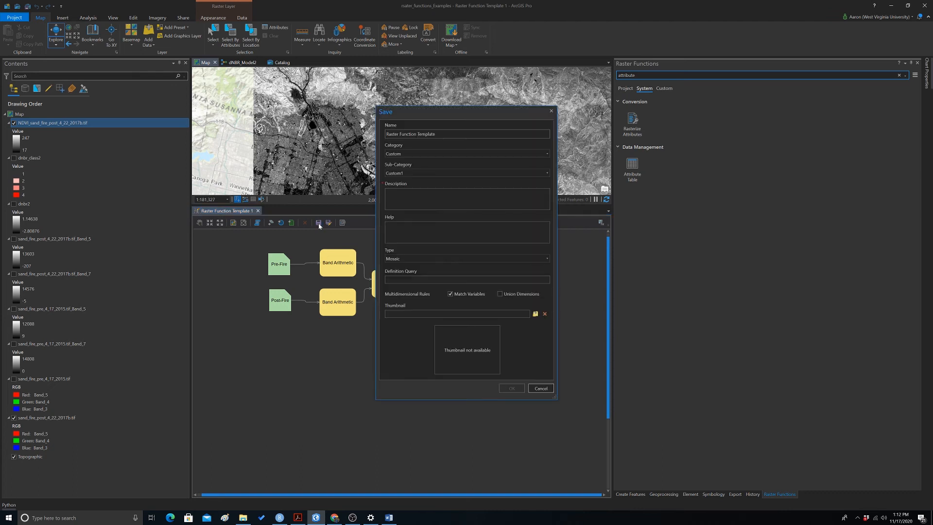
triple_click(428, 134)
key("BackSpace")
type("dNBR")
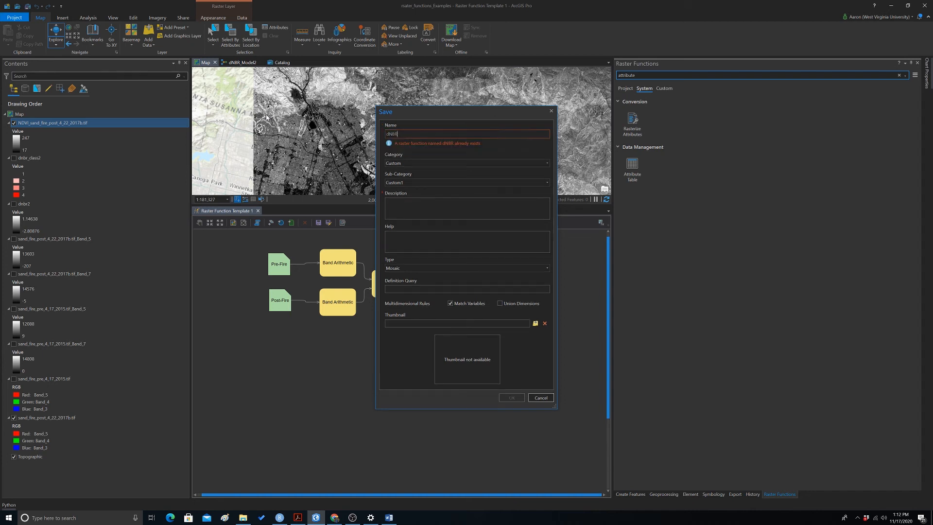
type("_Example")
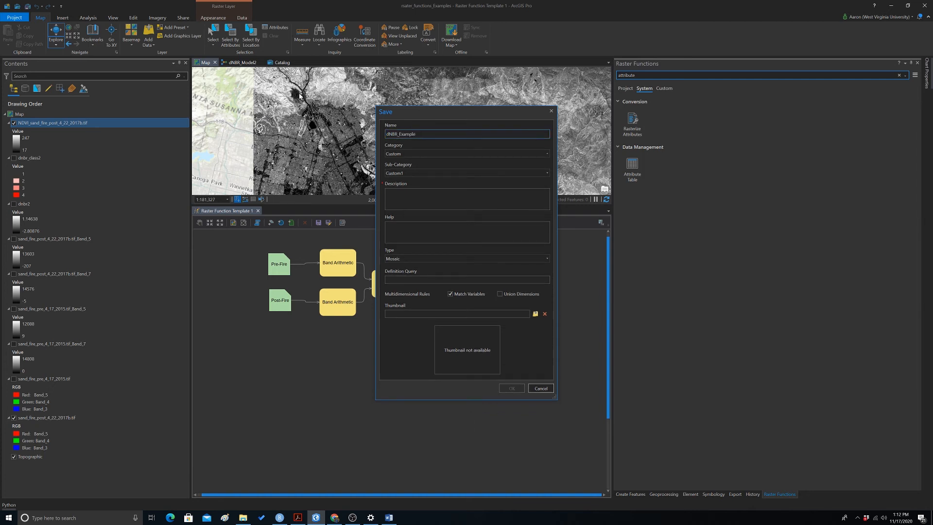
left_click(543, 152)
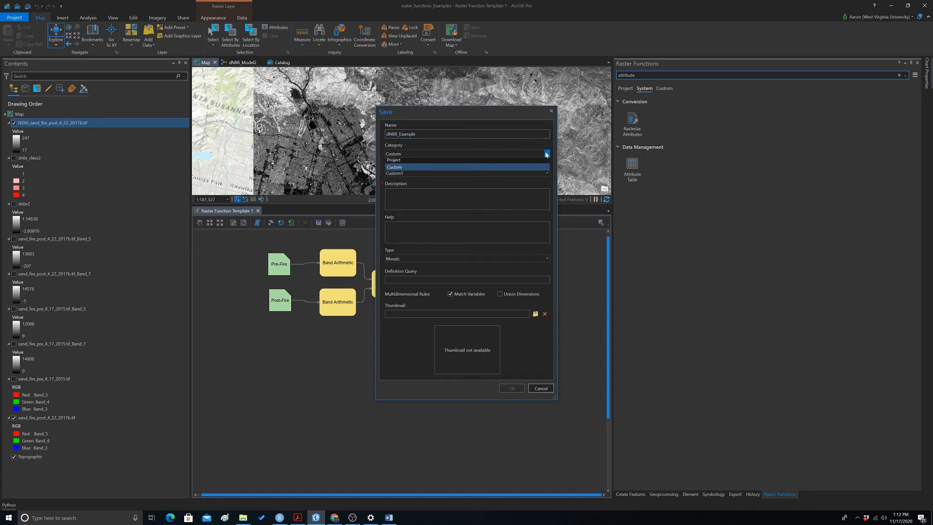
left_click(445, 152)
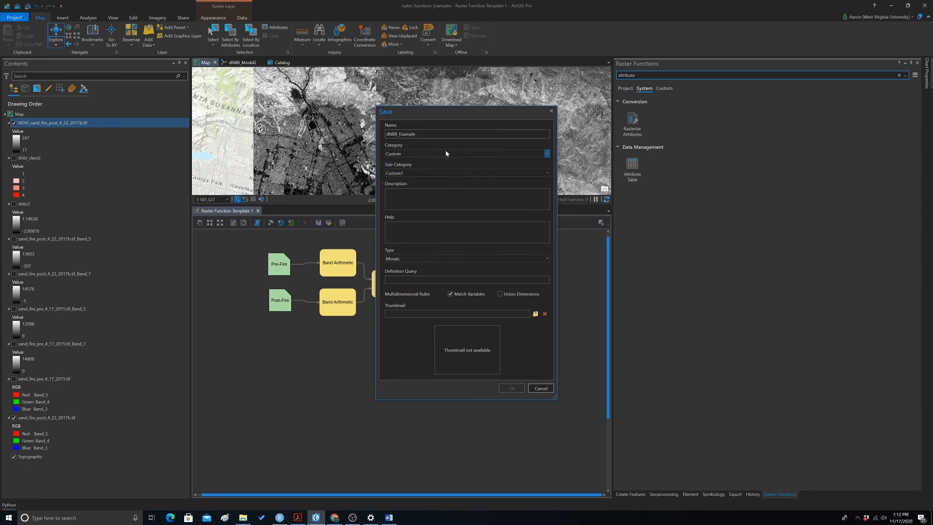
left_click(546, 154)
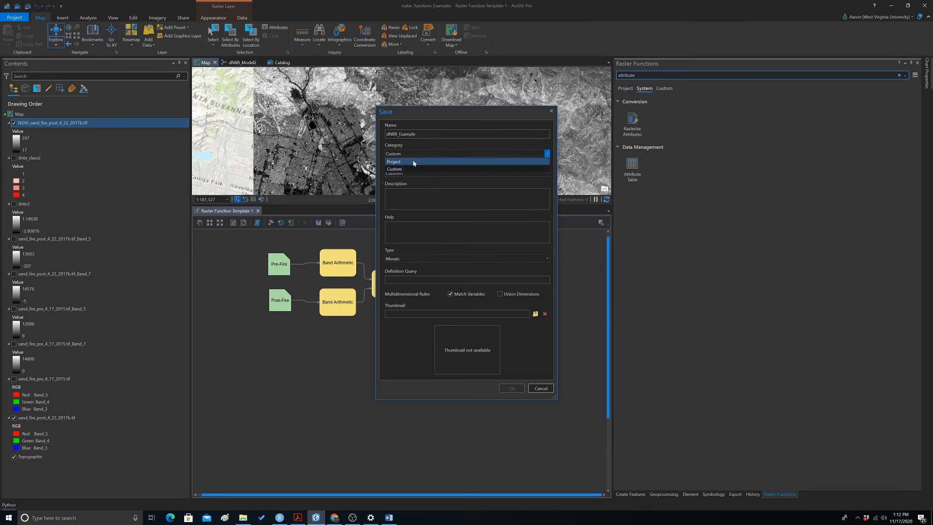
Describe the template as "Calculates nDBR from pre- and post-fire multispectral data." and save it
left_click(516, 188)
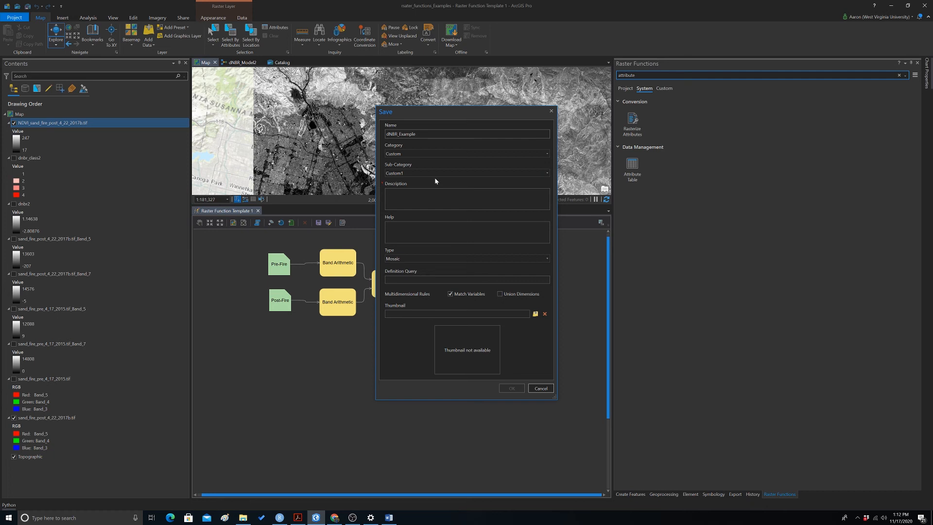
type("Calculates nDBR from pre- and post-fire")
type("multispectral dat")
type("a.")
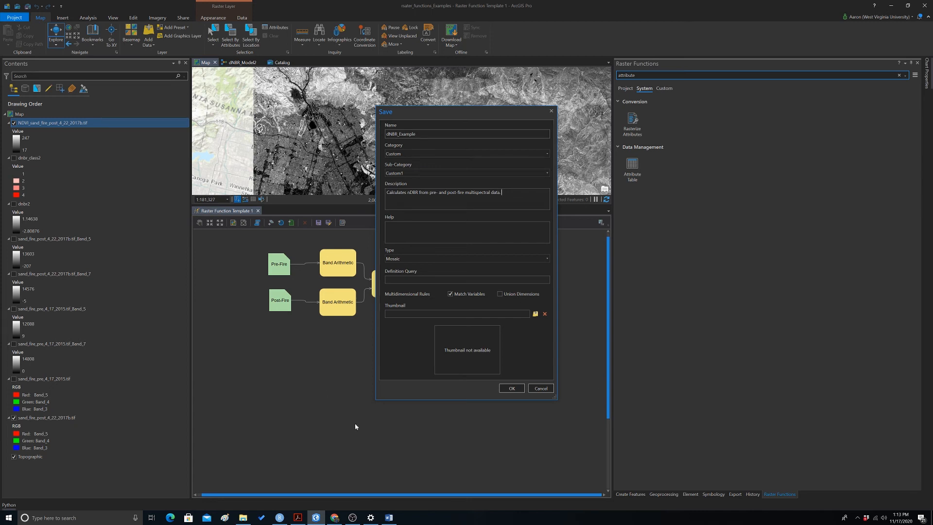
left_click(512, 388)
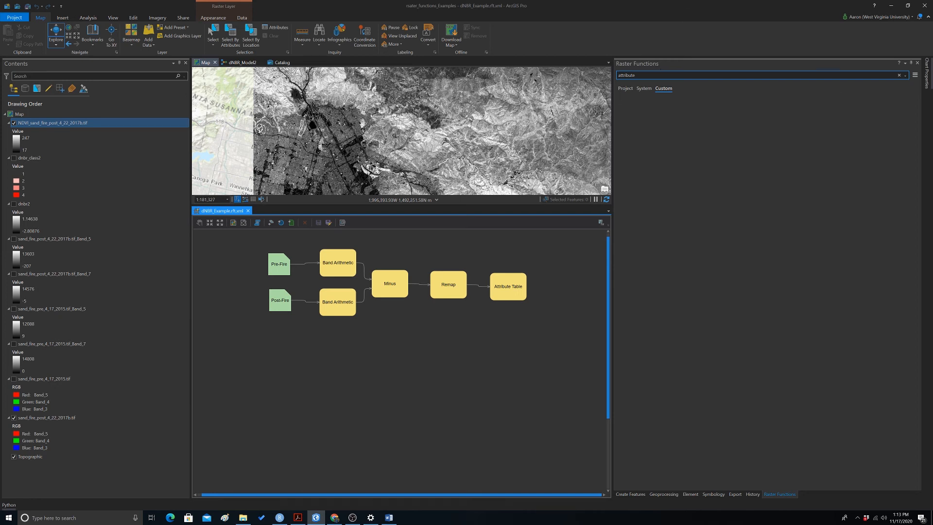
Clear the function search and try to create a new layer with dNBR_Example from Custom1, using the default Pre-Fire and Post-Fire rasters
left_click_drag(641, 76, 567, 87)
key("BackSpace")
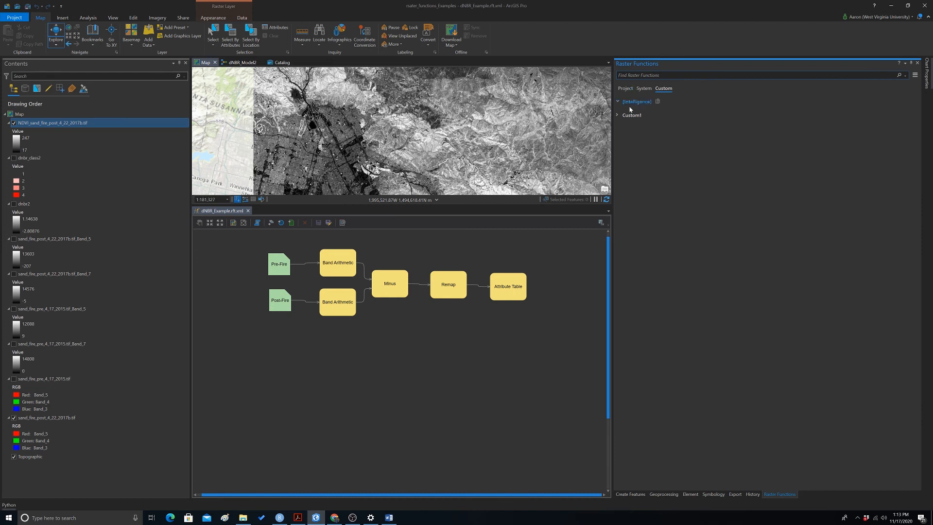
left_click(617, 116)
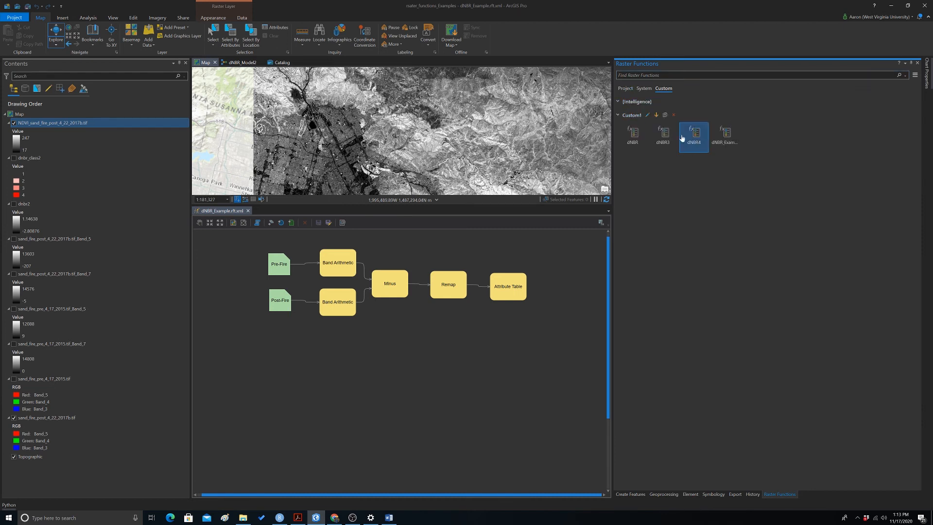
left_click(728, 136)
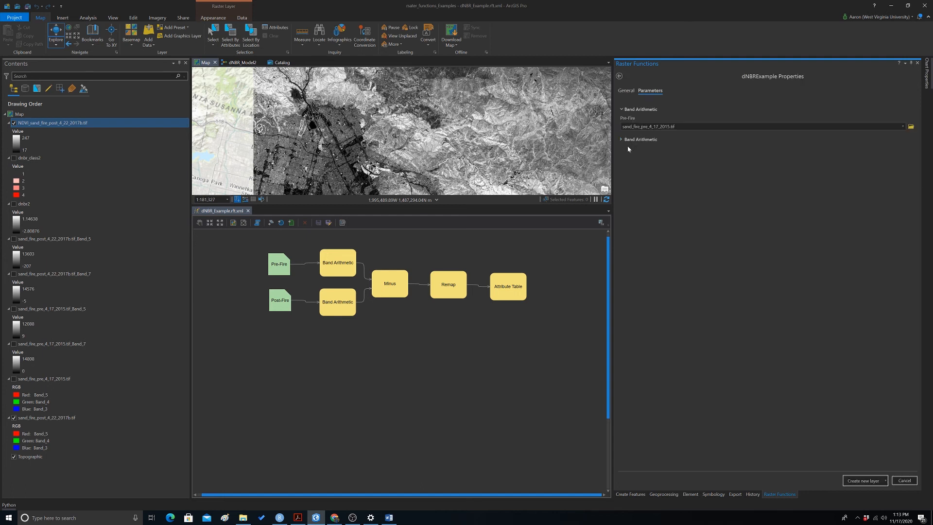
left_click(620, 141)
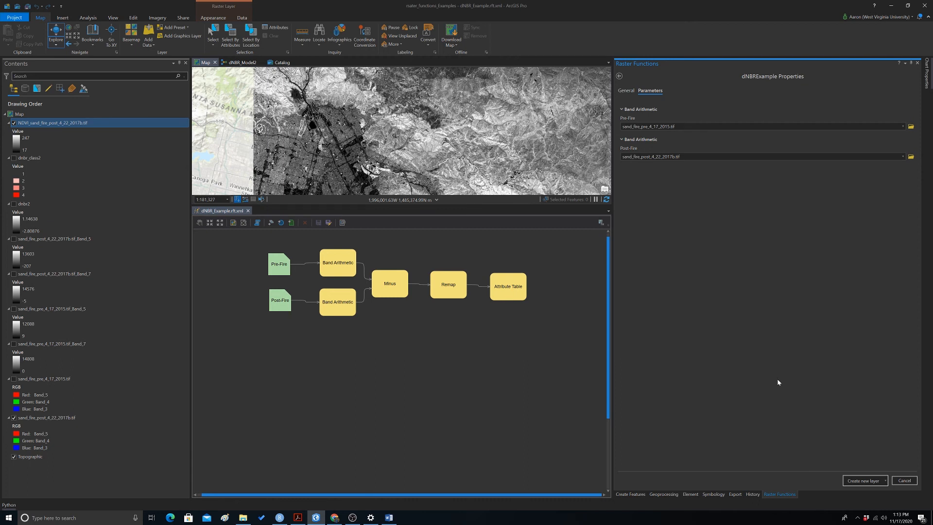
left_click(856, 481)
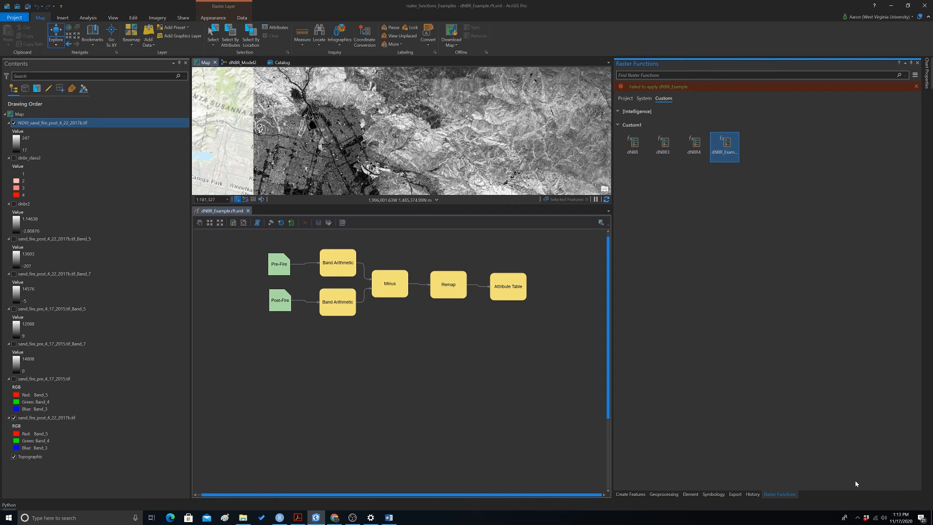
Read the execution messages of the dNBR_Example run in the raster function history
left_click(661, 87)
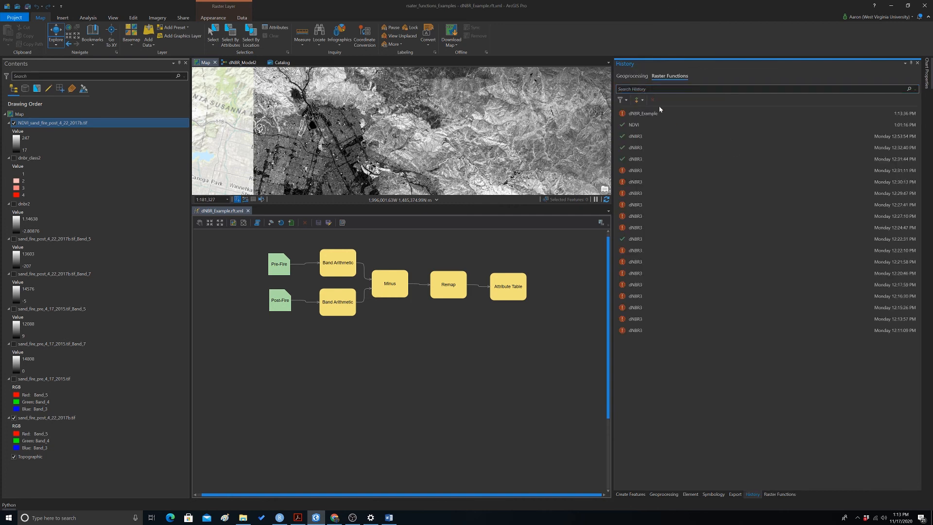
left_click(644, 113)
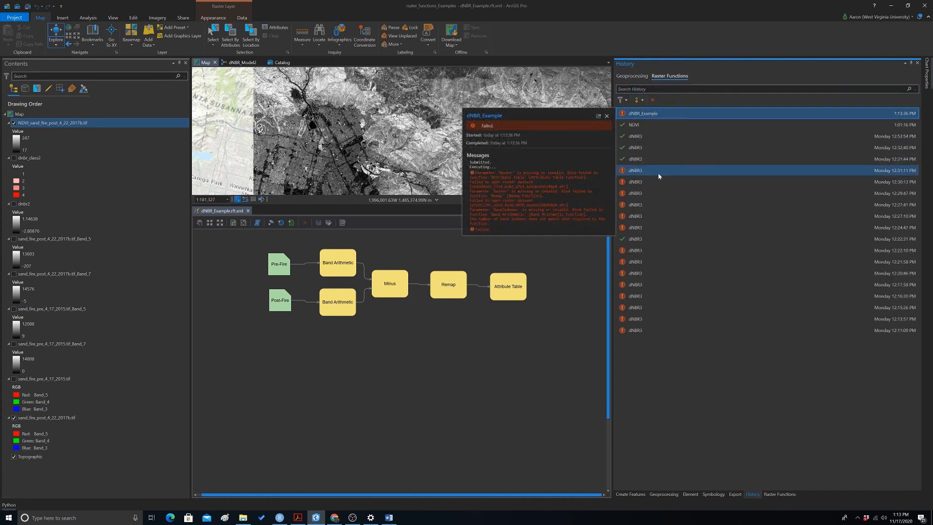
mouse_move(658, 176)
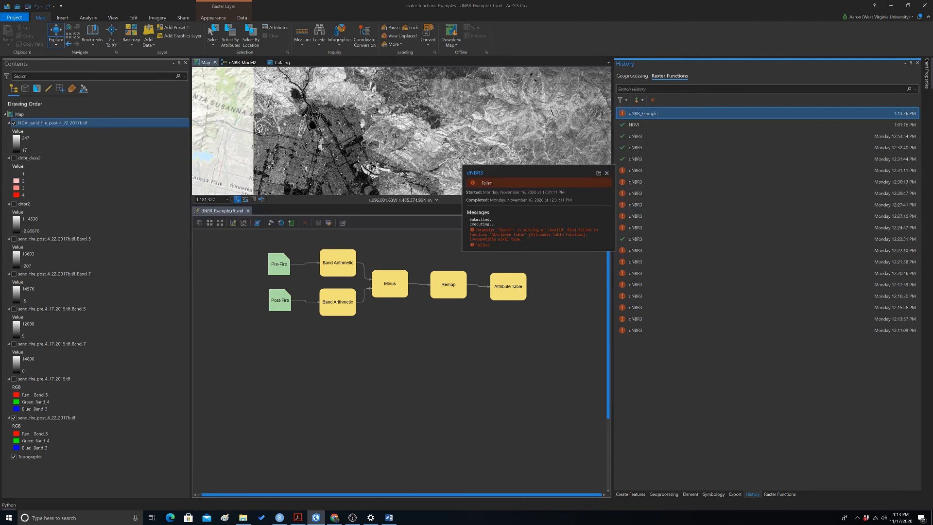
left_click(606, 174)
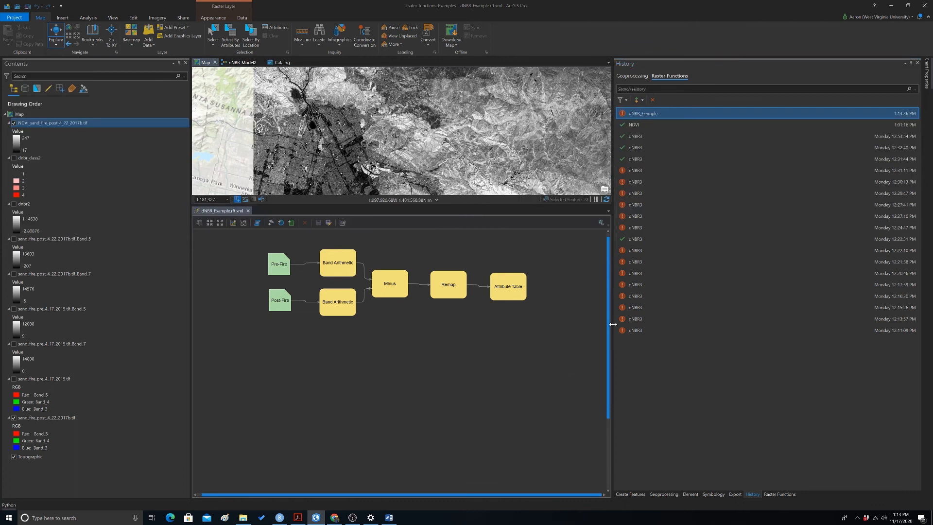
Check the general properties and output pixel type of both Band Arithmetic functions and the Minus function
double_click(333, 262)
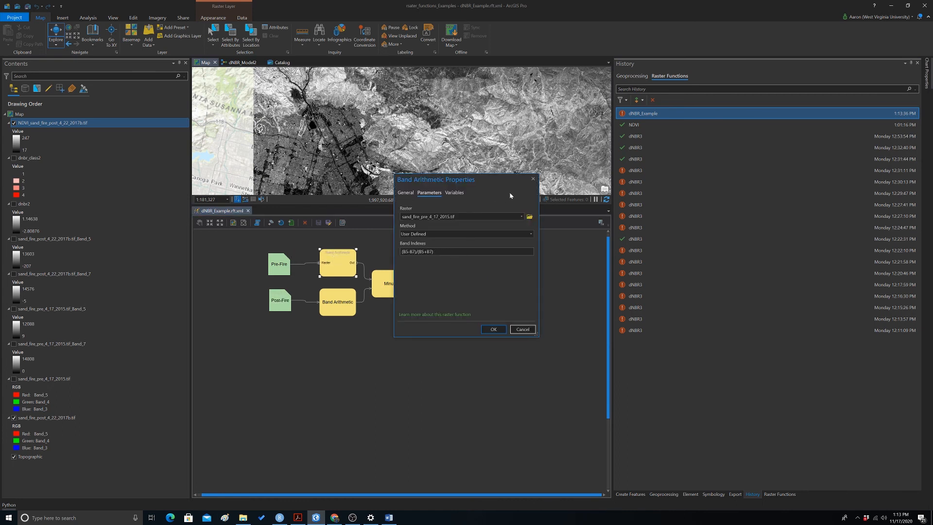
left_click(404, 192)
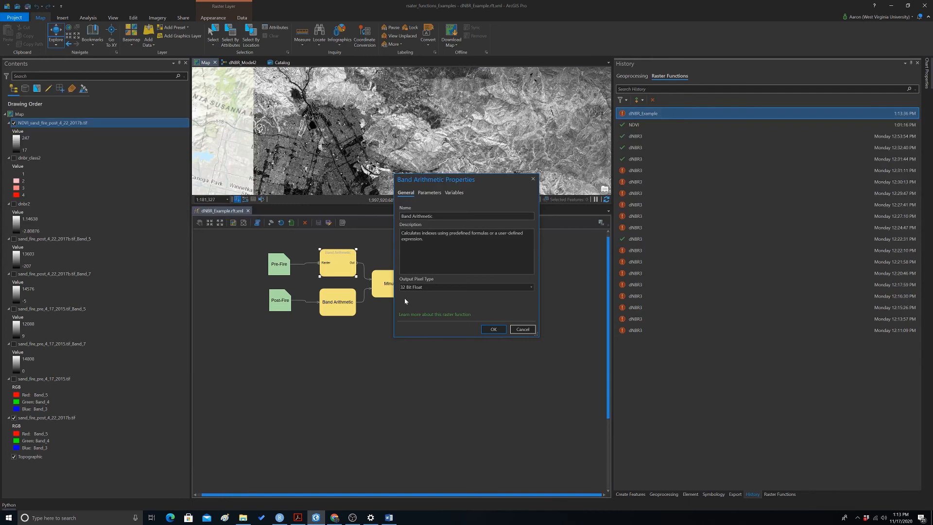
left_click(533, 178)
double_click(334, 303)
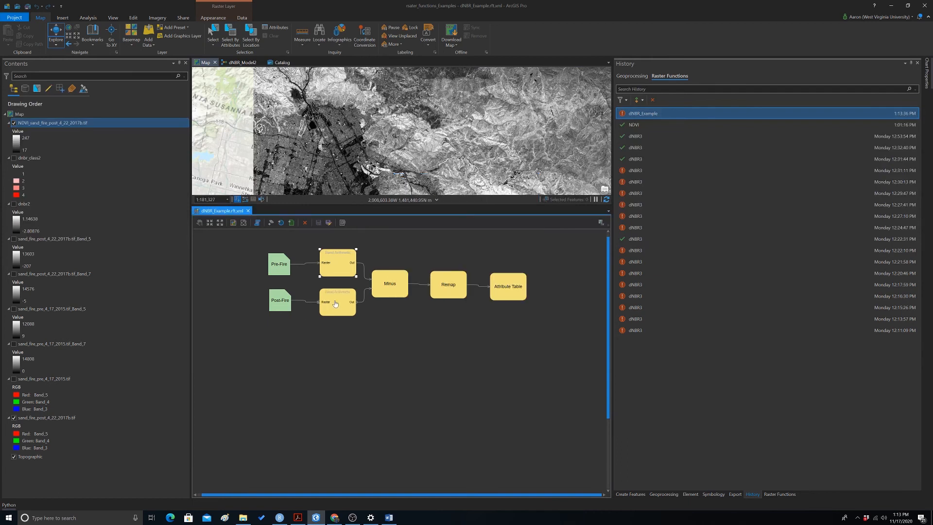
left_click(408, 193)
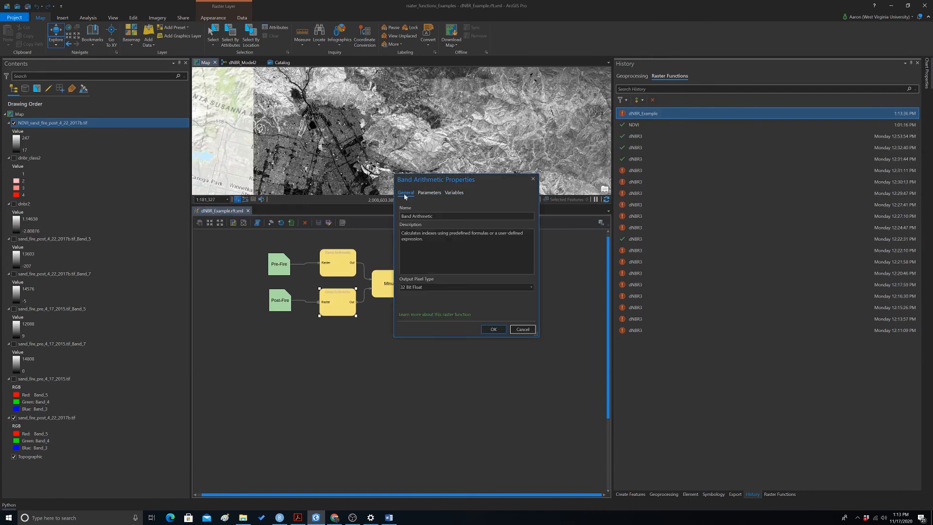
left_click(533, 179)
double_click(387, 282)
left_click(407, 193)
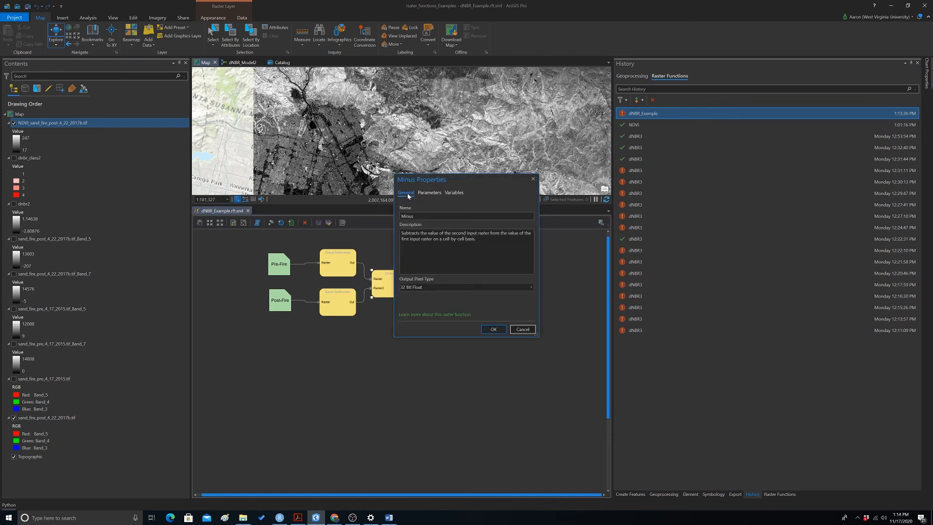
left_click(533, 179)
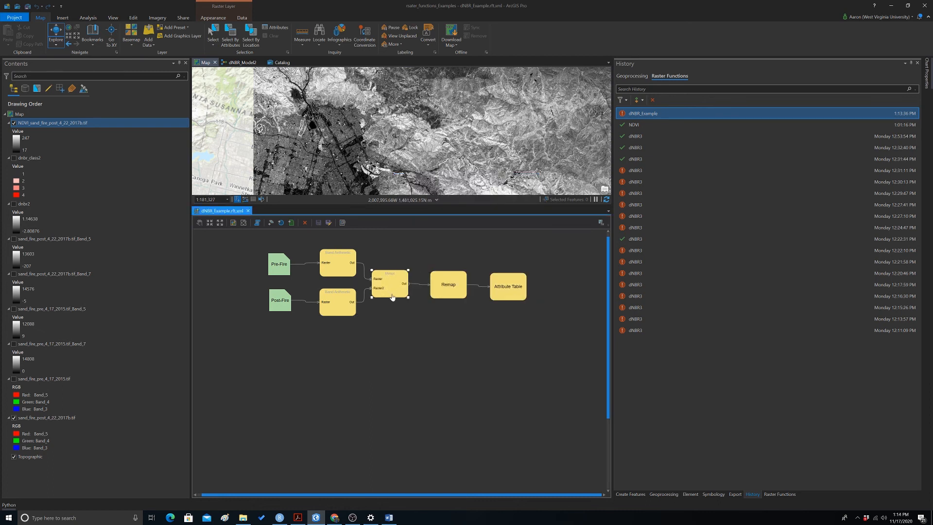
Set the Remap function's output pixel type to 8 Bit Signed
double_click(448, 279)
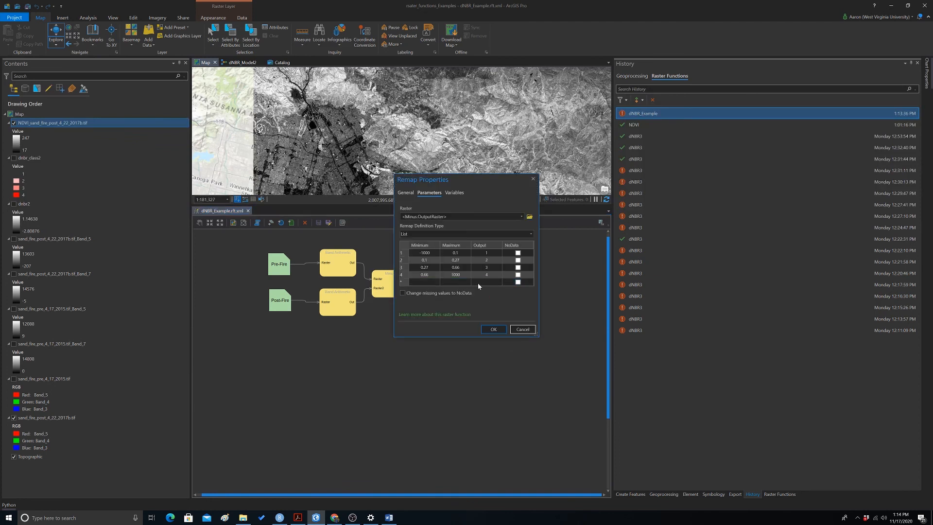
left_click(405, 193)
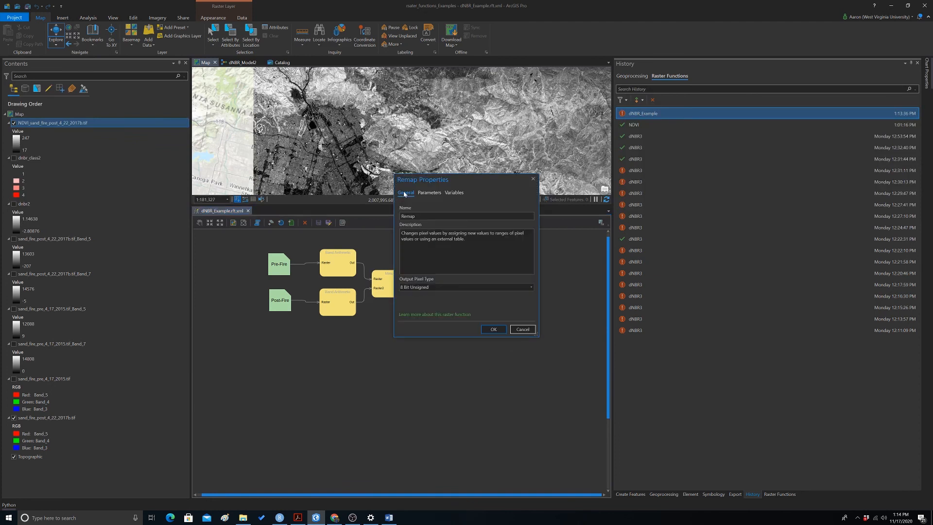
left_click(531, 288)
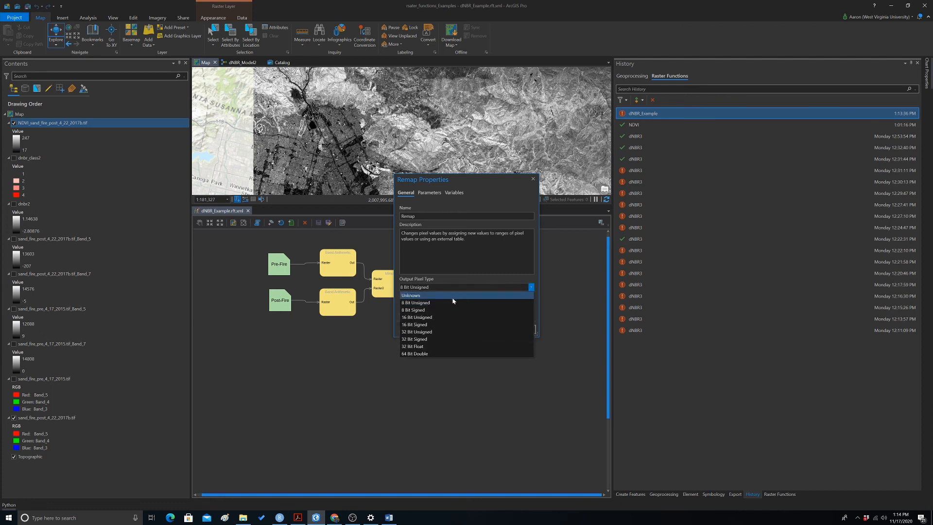
left_click(418, 310)
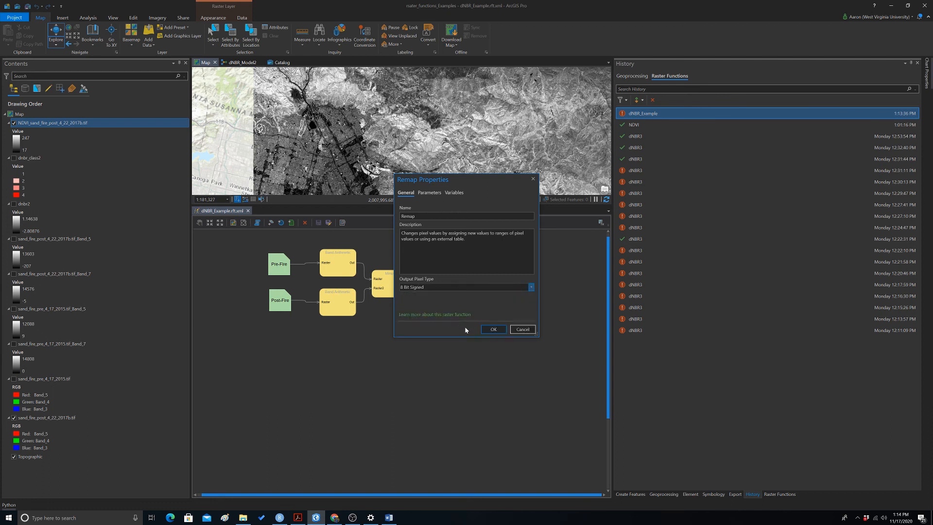
left_click(492, 329)
Set the Attribute Table function's output pixel type to 8 Bit Signed and save the function template
double_click(507, 286)
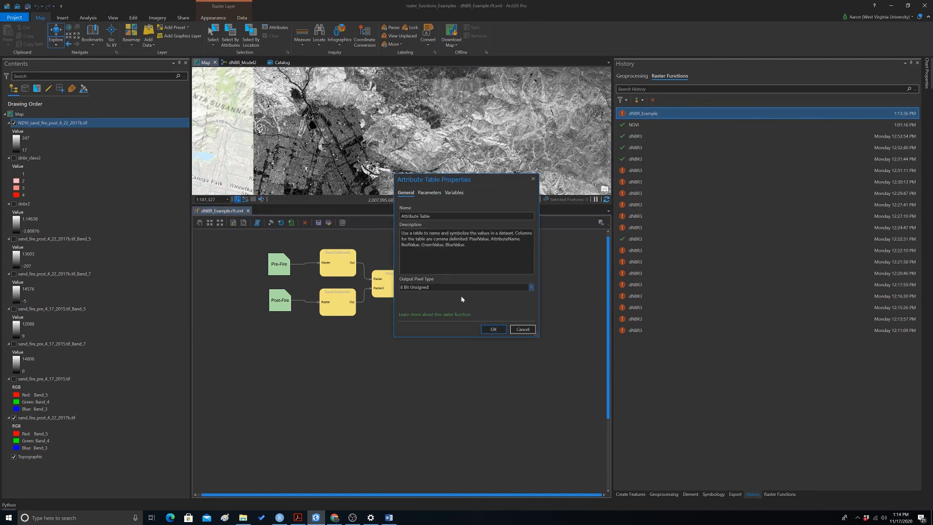
left_click(525, 287)
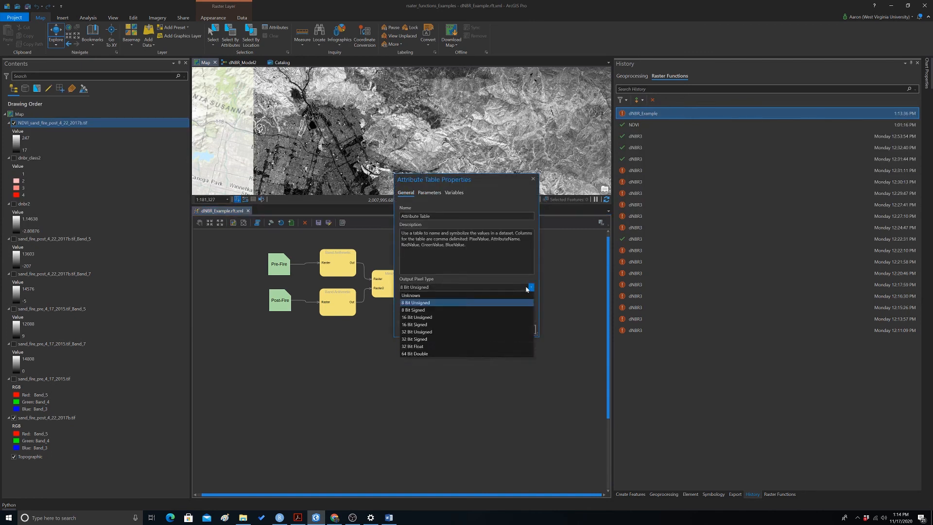
left_click(414, 310)
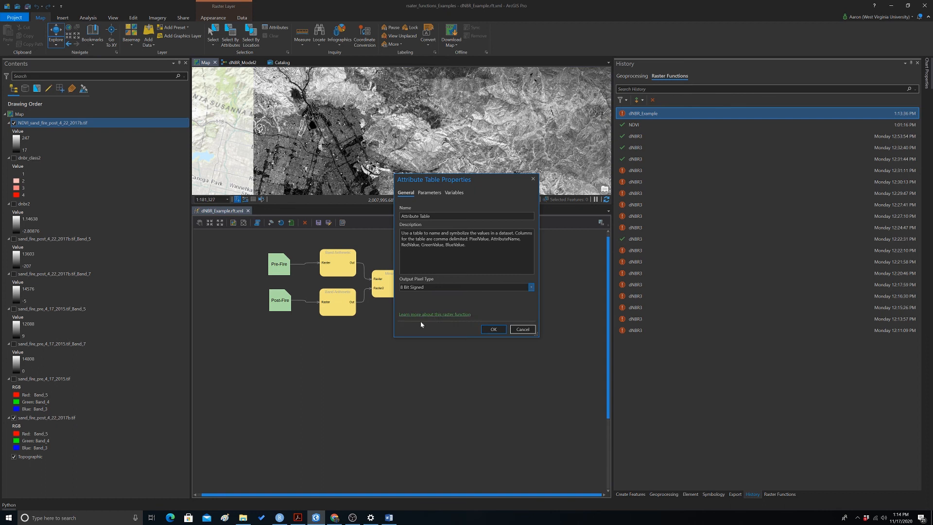
left_click(492, 331)
left_click(318, 223)
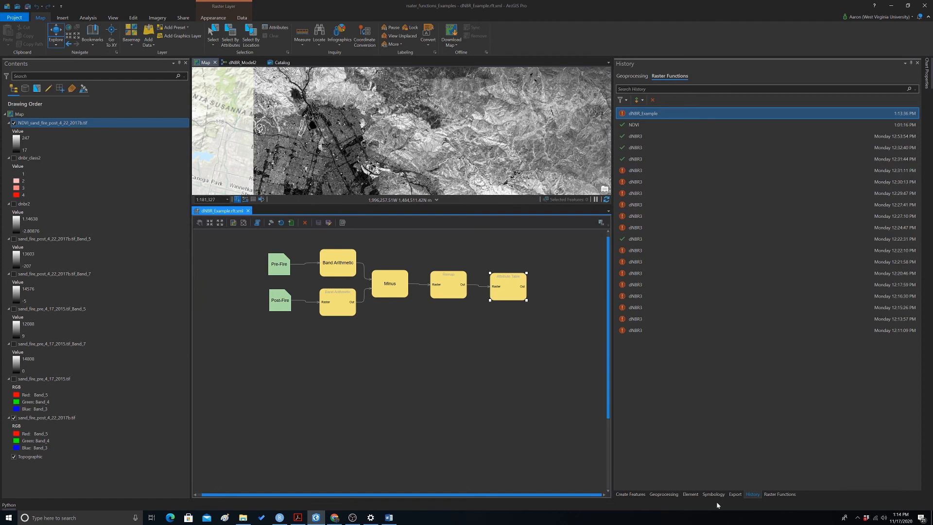
left_click(639, 76)
left_click(669, 76)
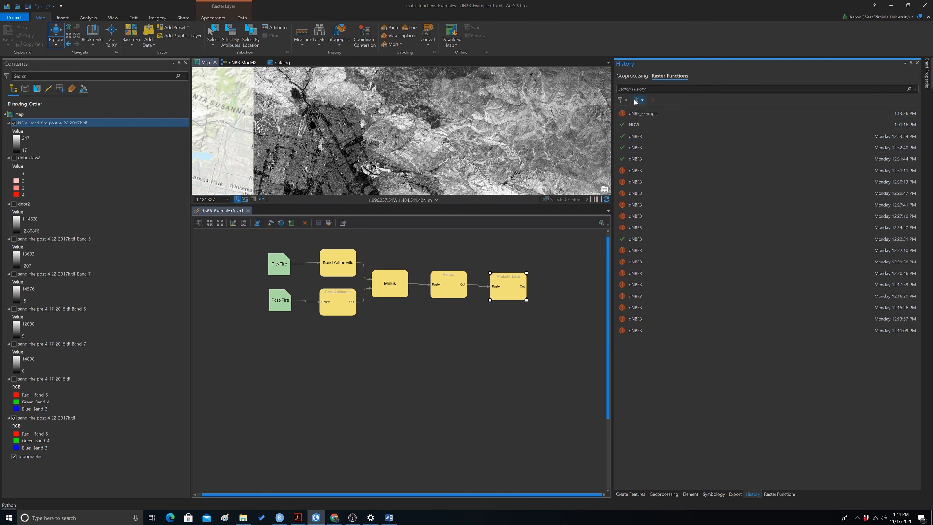
left_click(635, 76)
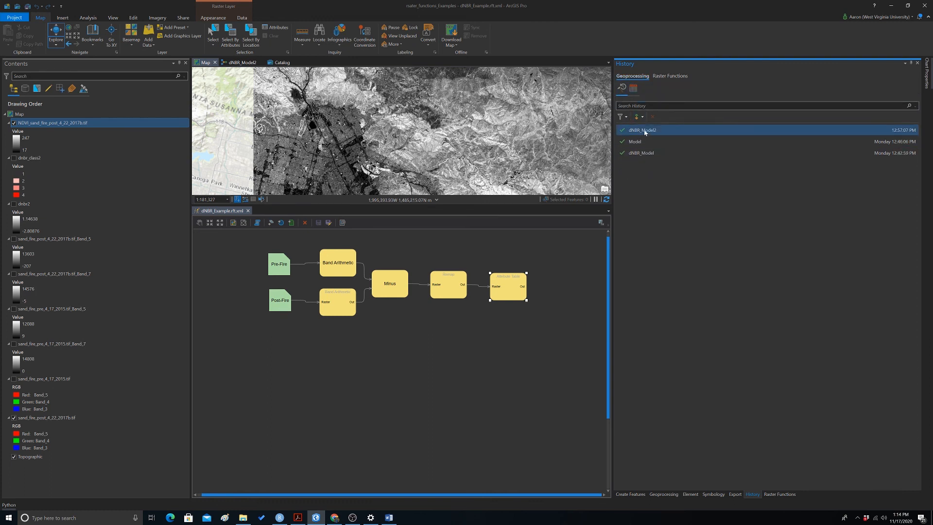
Reopen the raster functions and try to create a new layer with dNBR_Example from Custom1, using the default Pre-Fire and Post-Fire rasters
left_click(773, 496)
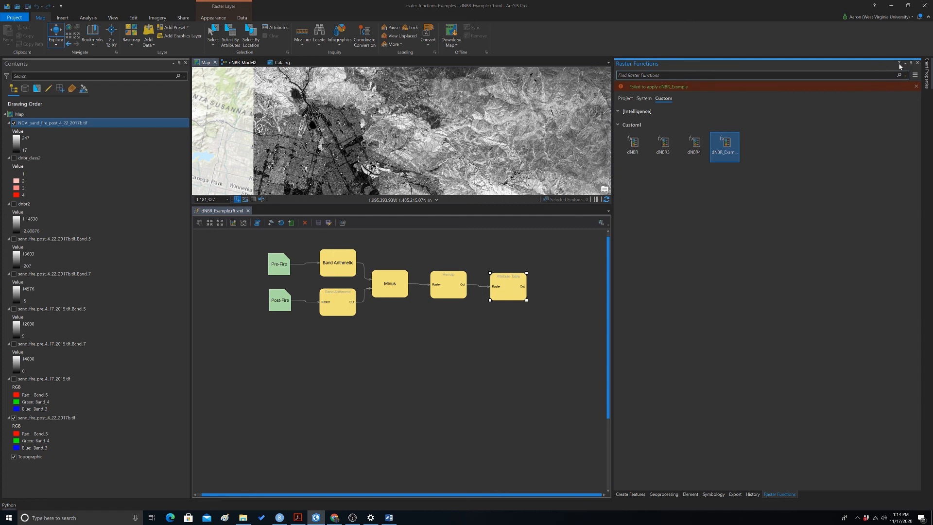
left_click(917, 63)
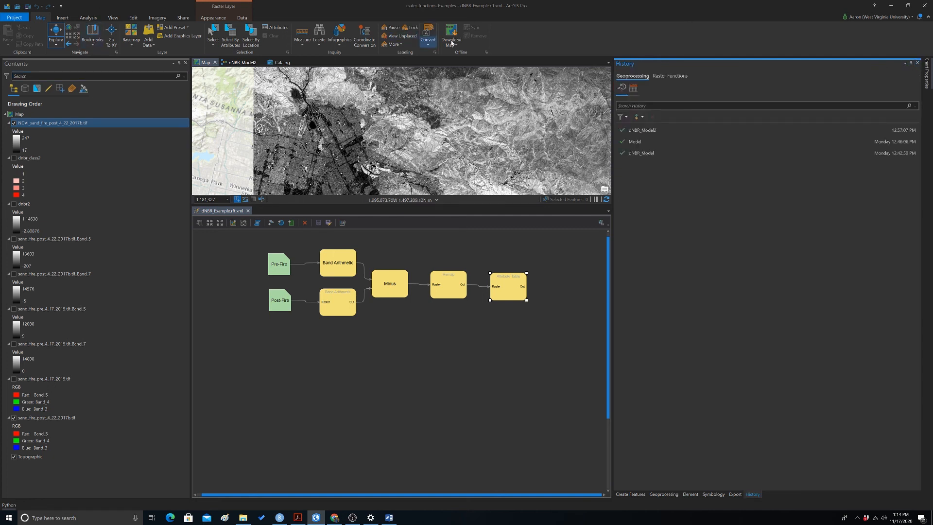
left_click(88, 17)
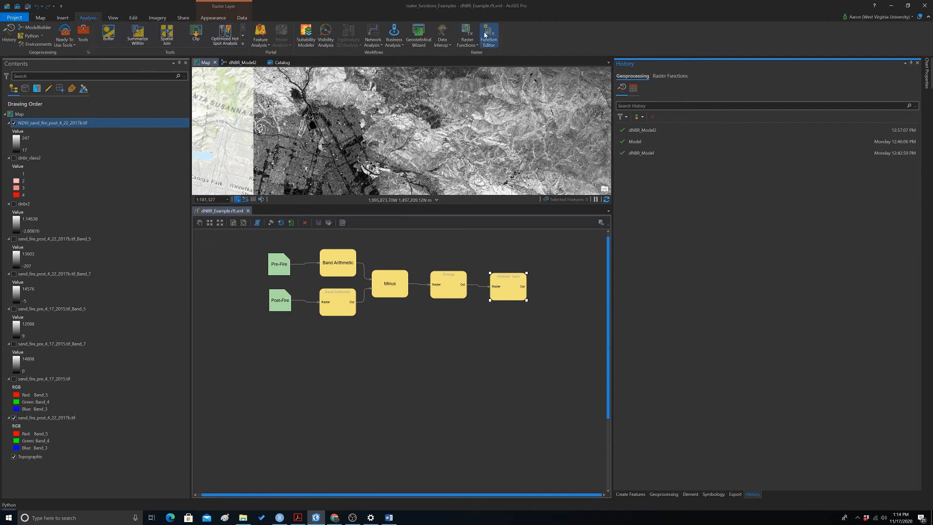
left_click(465, 35)
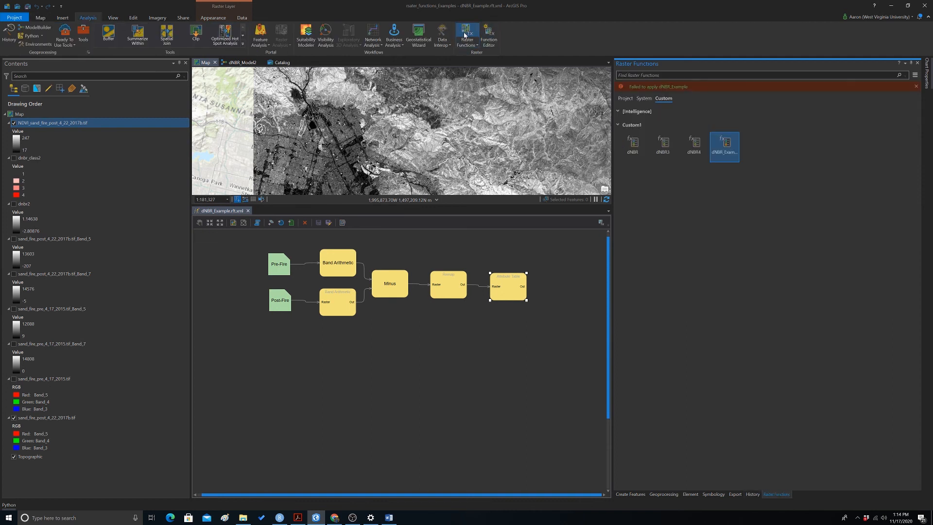
left_click(721, 153)
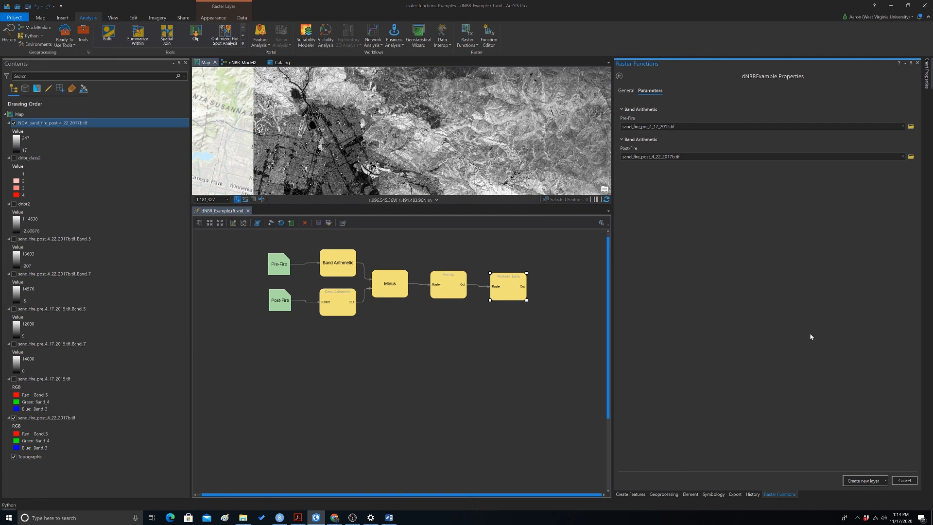
left_click(859, 481)
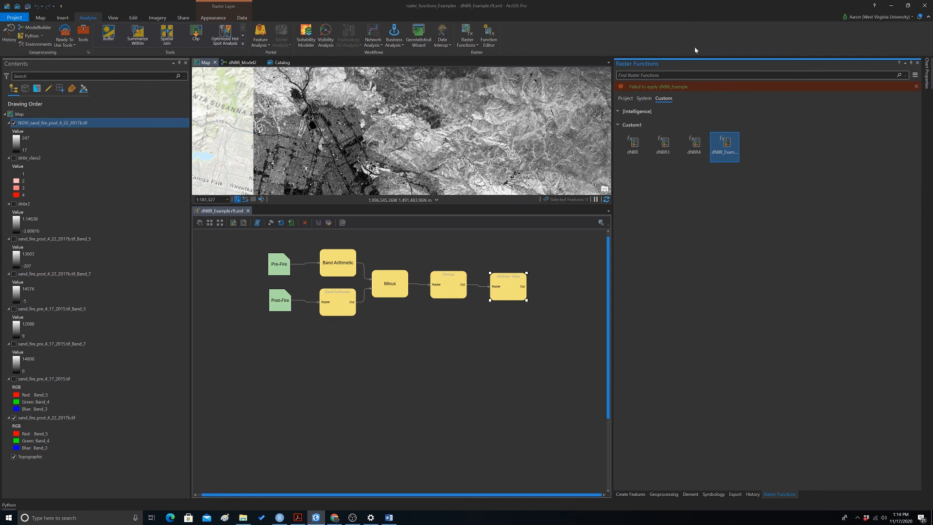
Read the execution messages of the latest dNBR_Example run in the raster function history
left_click(675, 87)
left_click(636, 117)
mouse_move(636, 119)
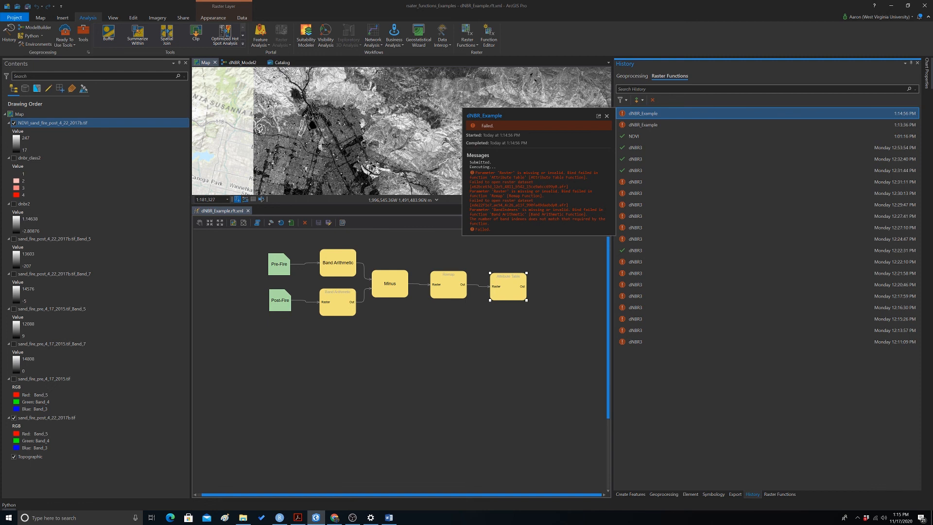
left_click(677, 216)
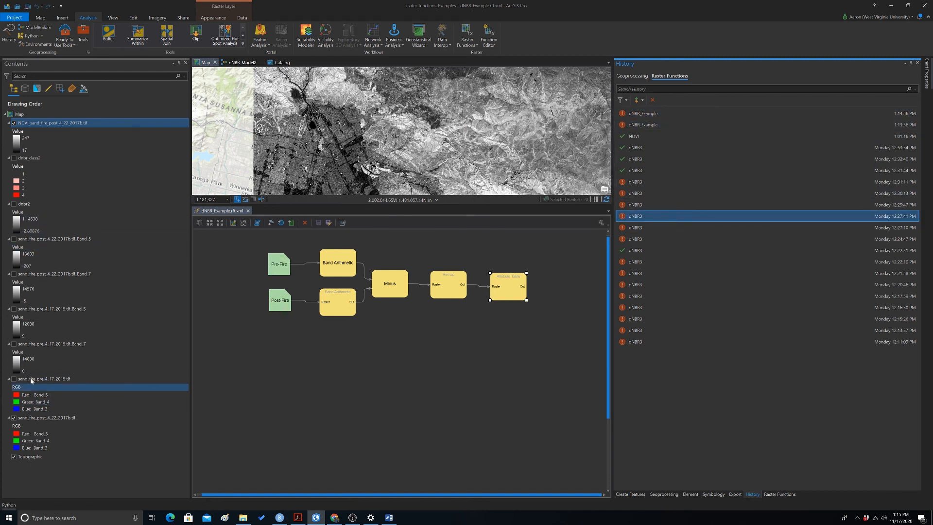
Inspect the source raster information of the sand_fire_pre_4_17_2015.tif layer, including its number of bands and pixel type
right_click(43, 378)
left_click(54, 379)
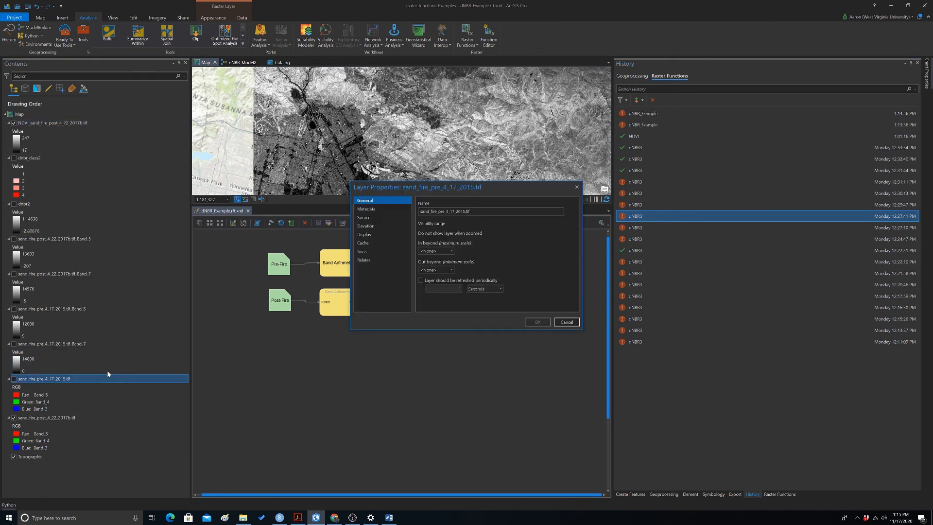
left_click(377, 219)
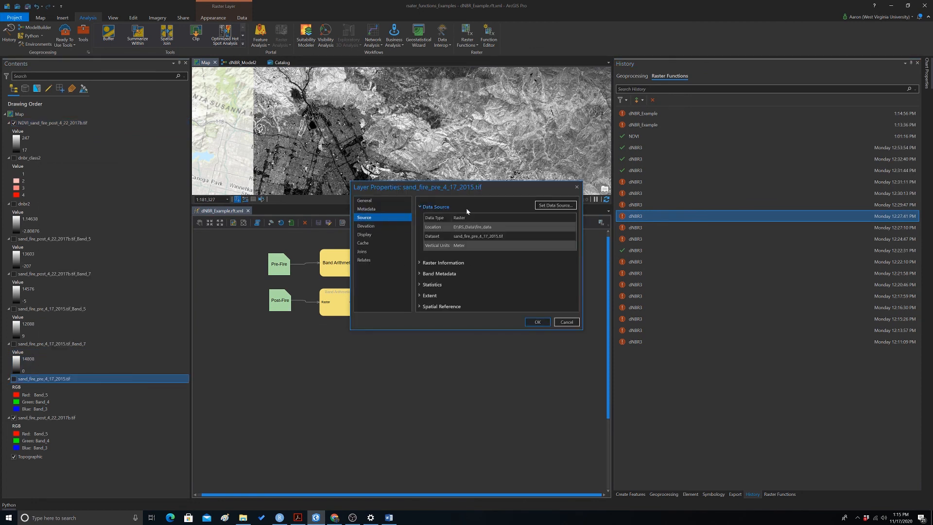
left_click(425, 262)
scroll(528, 239, "down", 3)
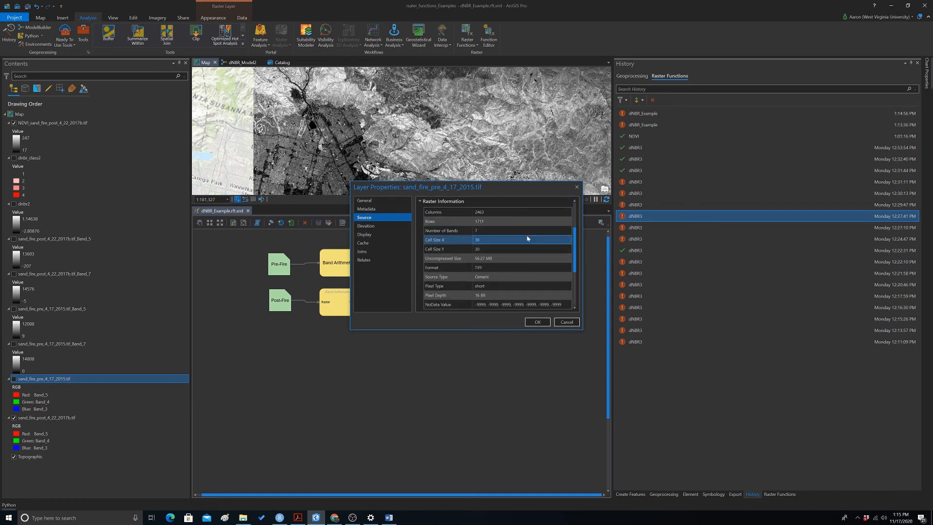
scroll(527, 237, "down", 1)
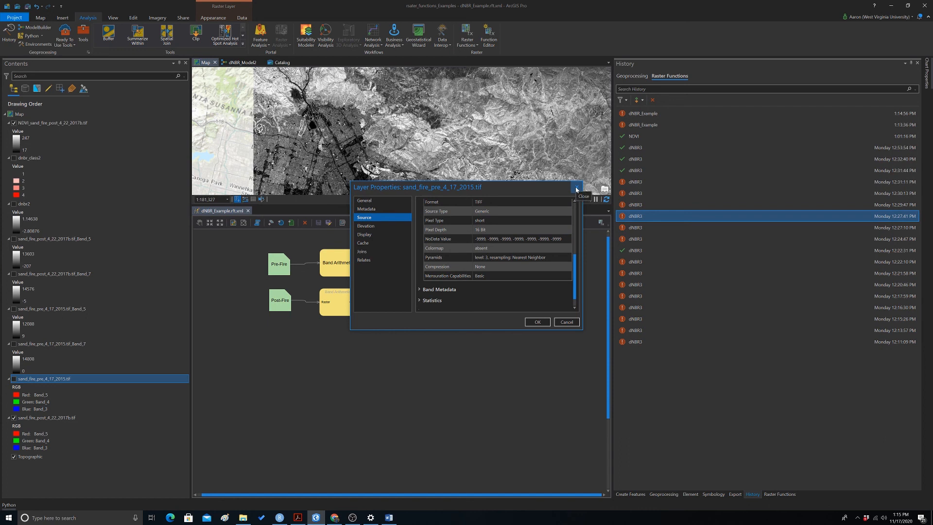
left_click(577, 189)
Review the general settings, parameters and variables of the pre-fire Band Arithmetic function
right_click(334, 260)
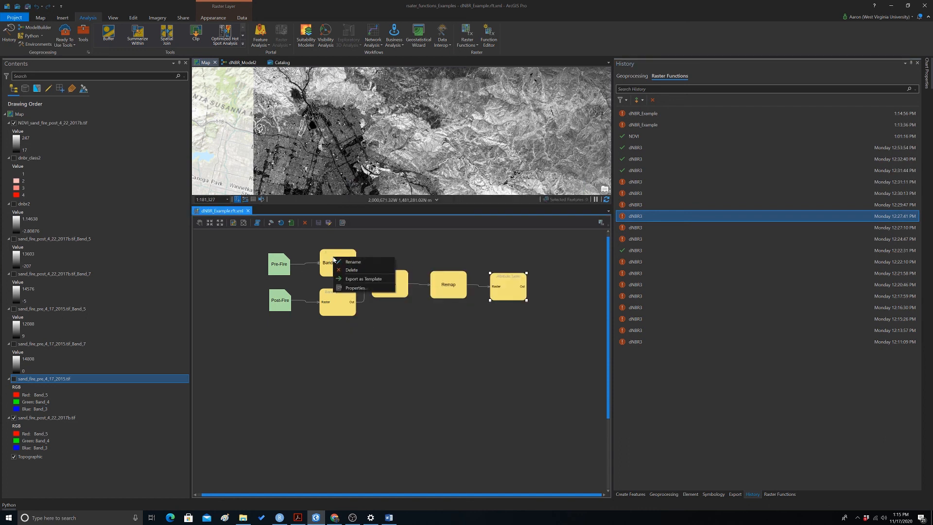
left_click(356, 288)
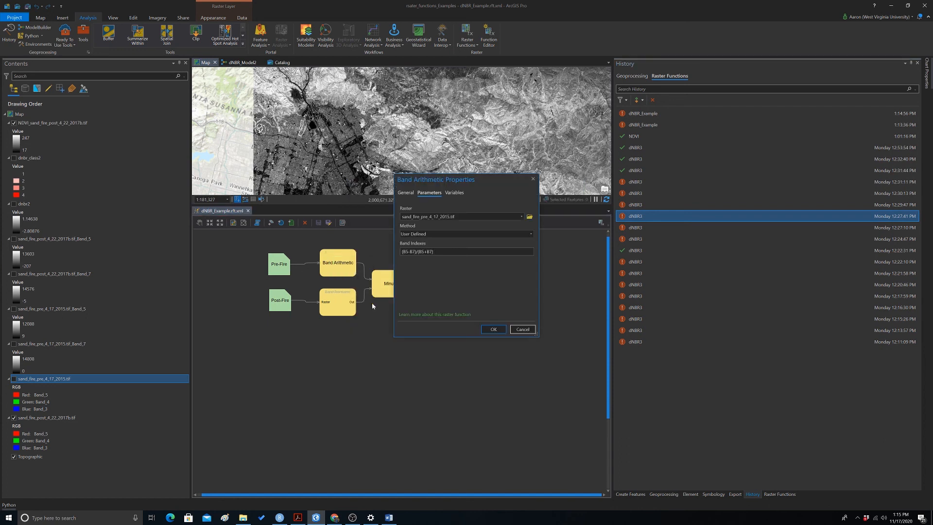
left_click(452, 193)
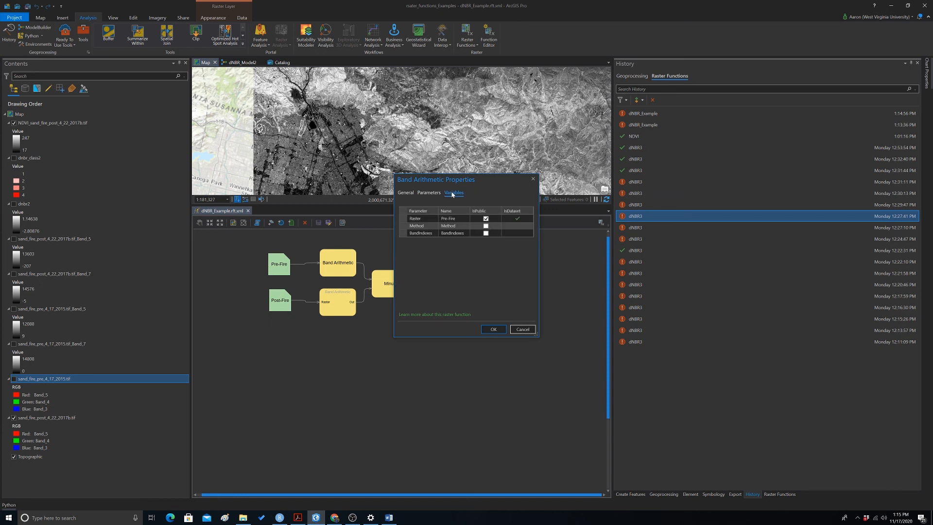
left_click(437, 193)
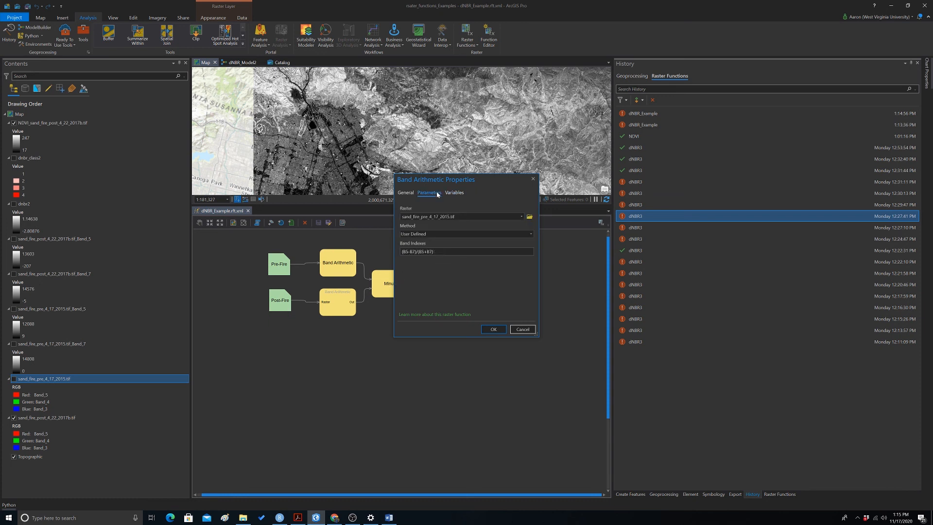
left_click(407, 192)
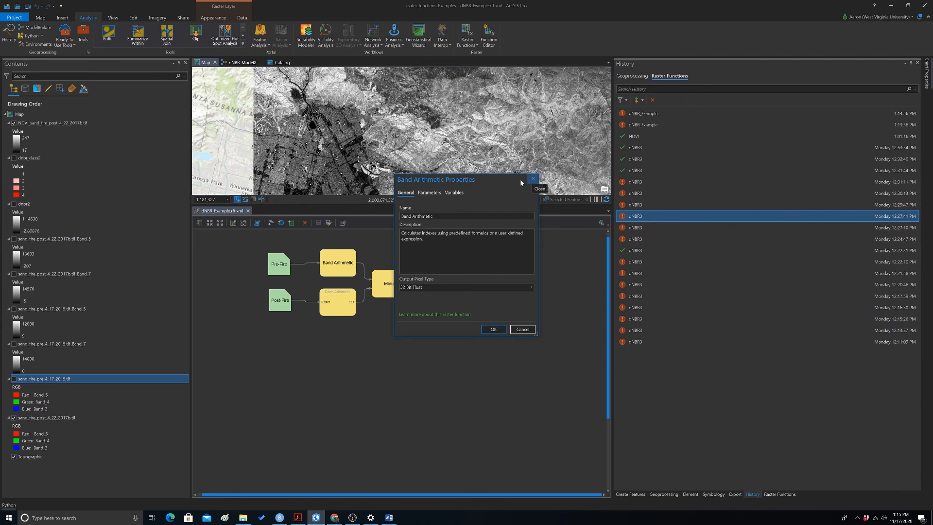
left_click(425, 193)
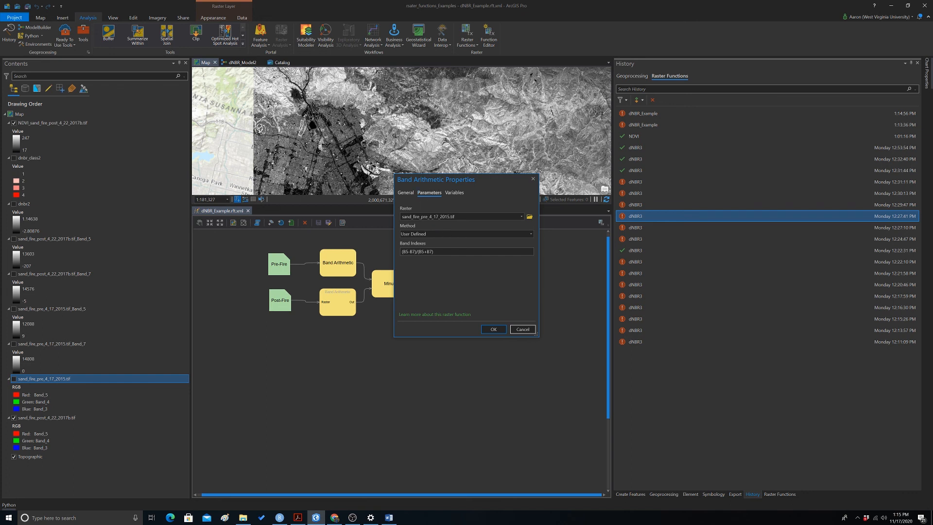
left_click(455, 194)
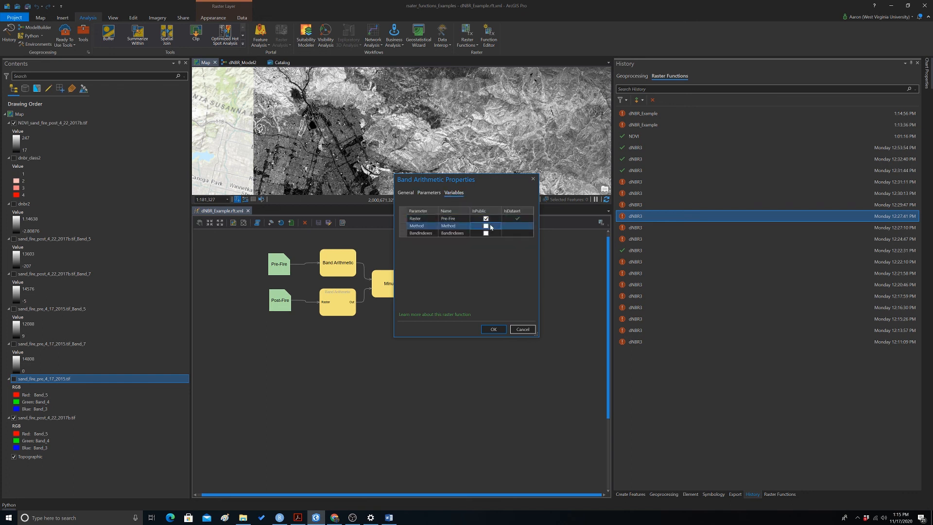
left_click(434, 194)
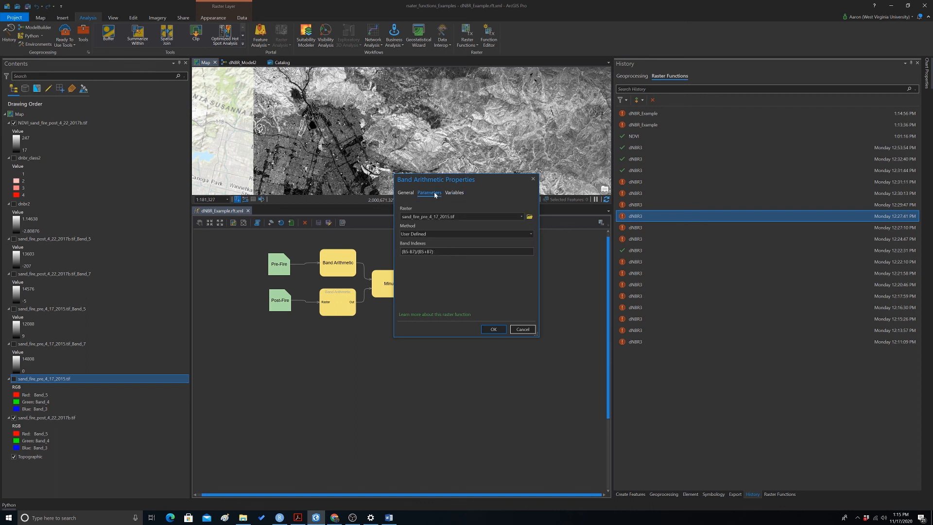
left_click(454, 193)
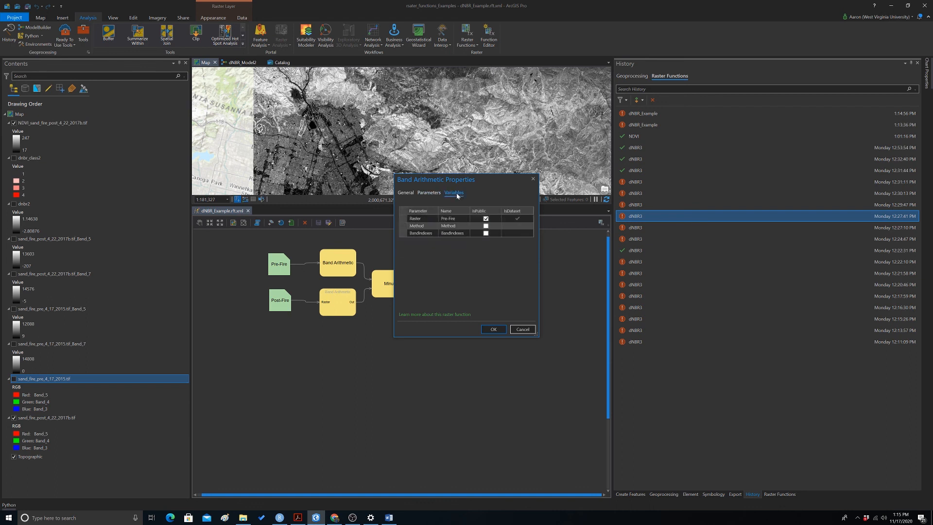
left_click(532, 180)
Set the post-fire Band Arithmetic method to User Defined, recheck the pre-fire function, and save the function template
double_click(338, 297)
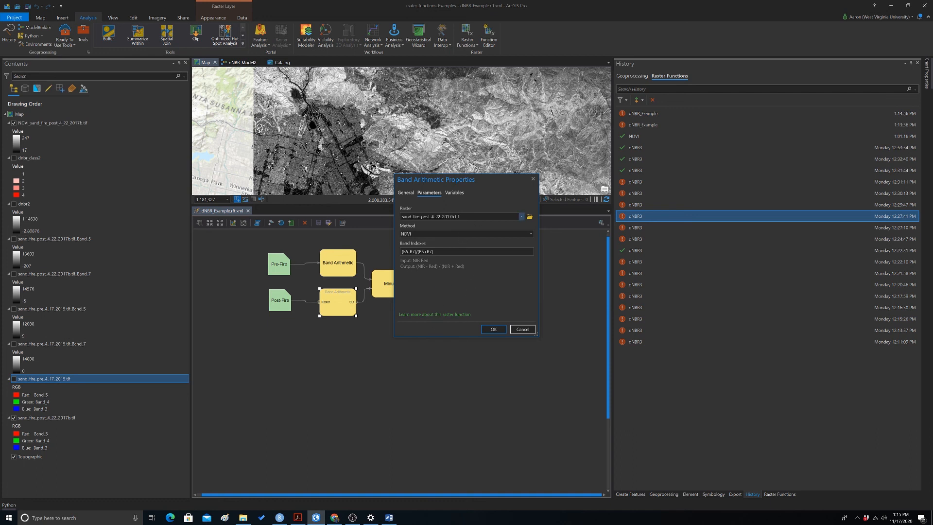
left_click(531, 234)
scroll(428, 253, "up", 1)
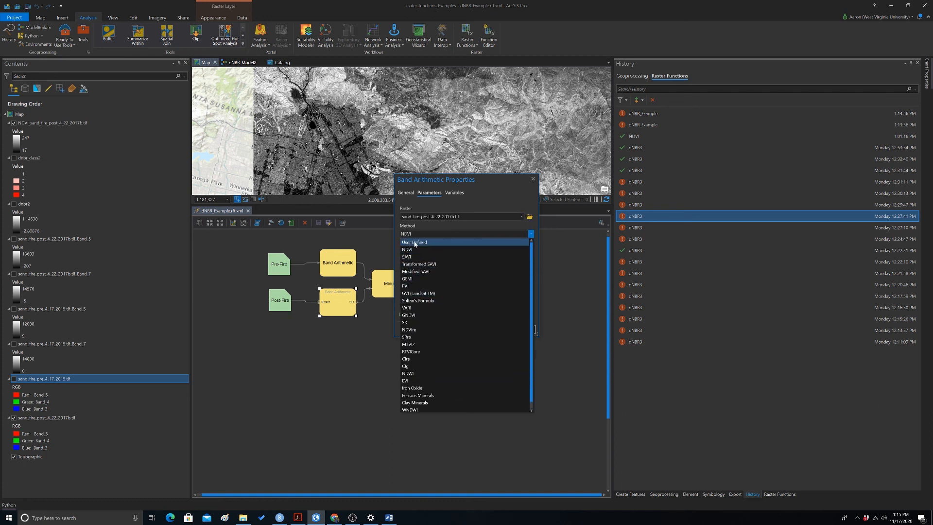
left_click(427, 242)
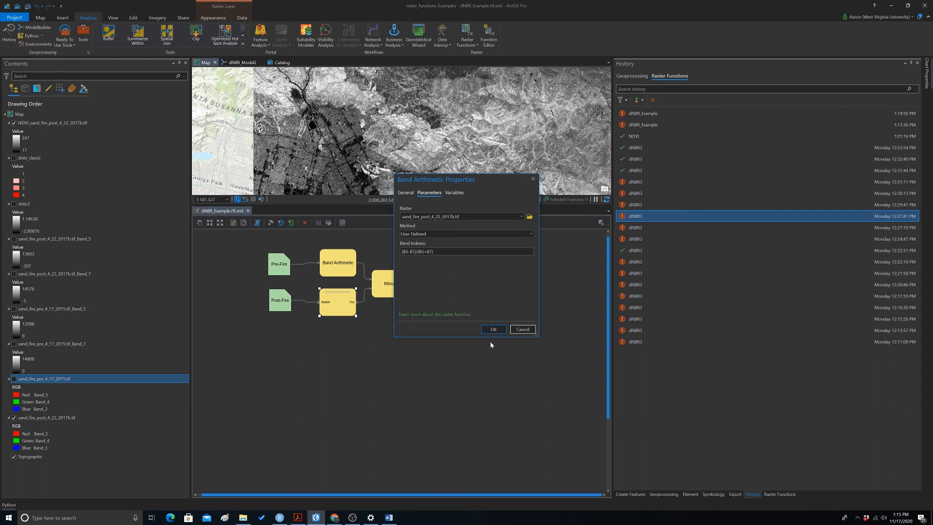
left_click(493, 329)
double_click(329, 267)
left_click(497, 329)
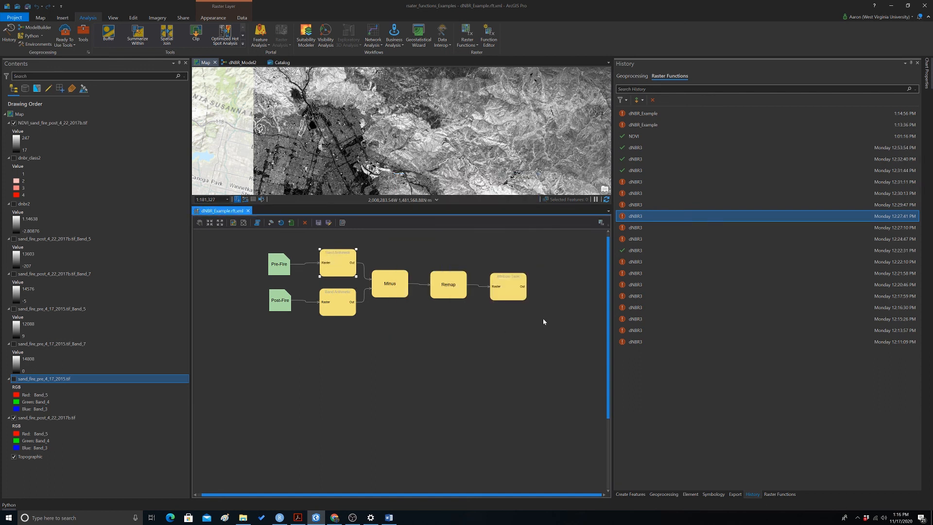
left_click(321, 223)
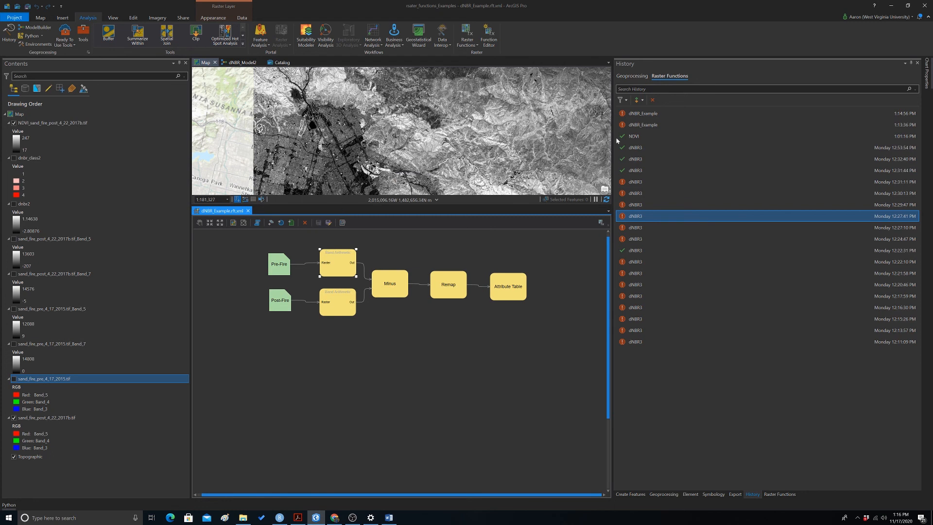
Create a new layer with the dNBR_Example raster function from Custom1, using the default Pre-Fire and Post-Fire rasters
left_click(662, 495)
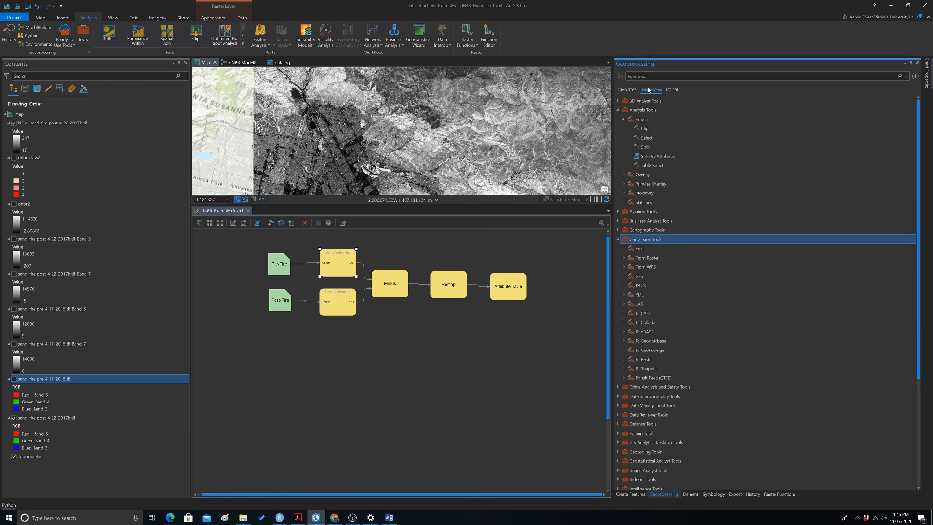
left_click(780, 494)
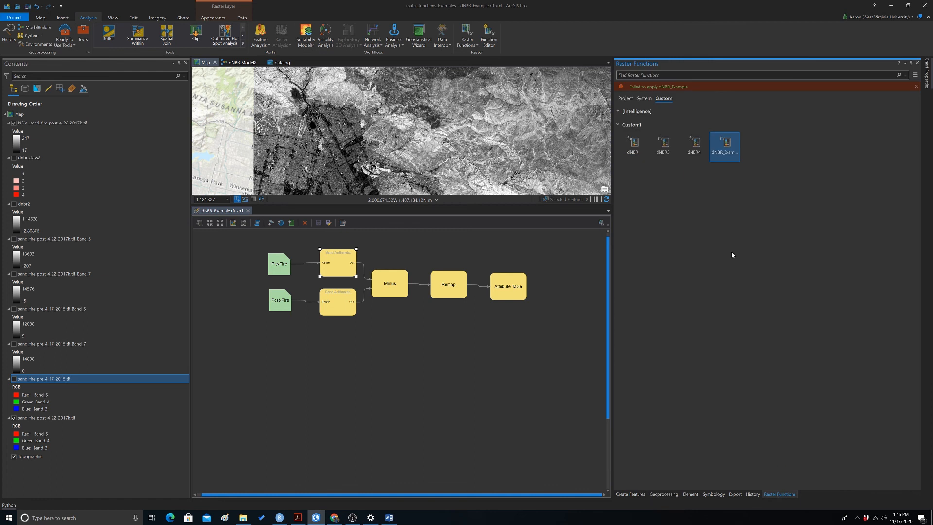
left_click(725, 148)
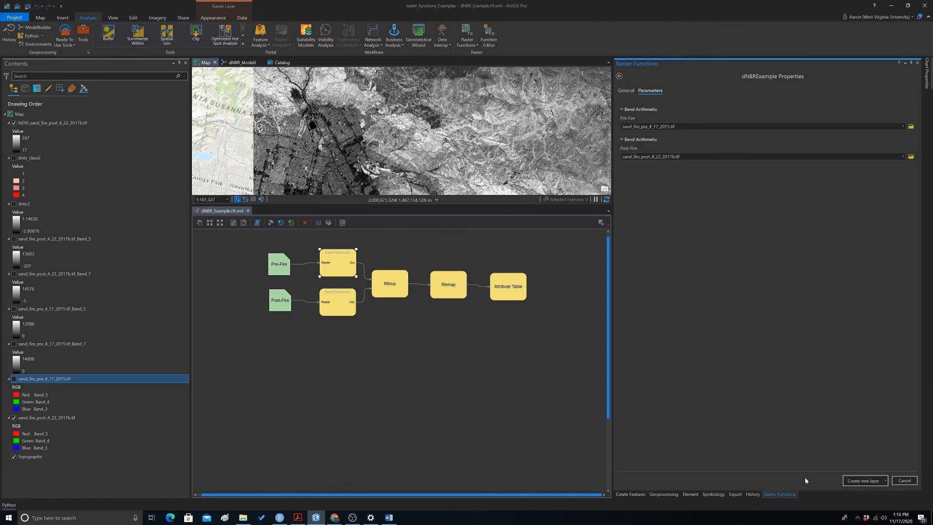
left_click(860, 481)
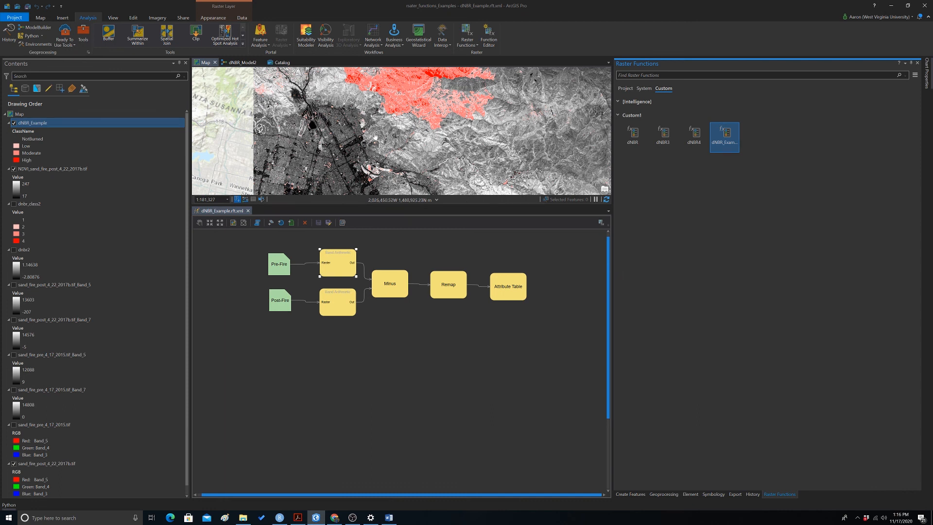
Enlarge the map view and focus it on the burned area of the new dNBR_Example layer
left_click_drag(423, 140, 460, 204)
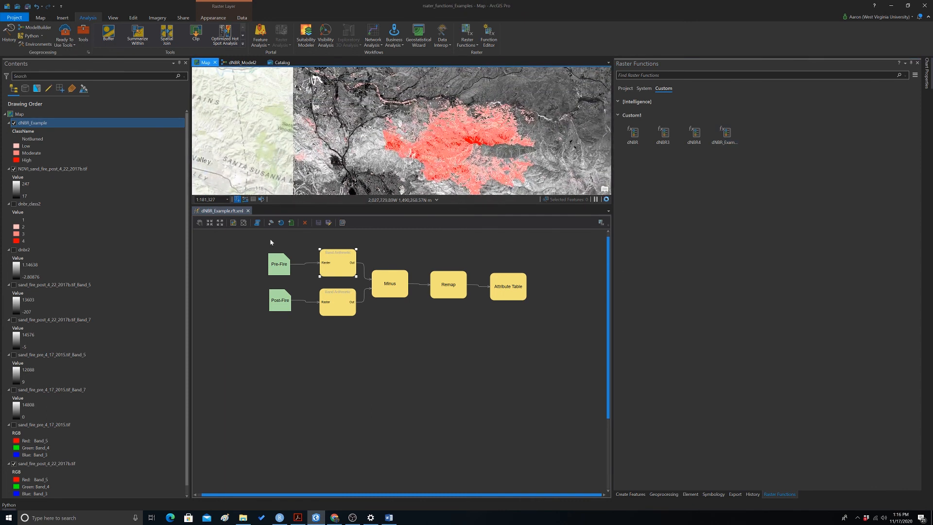
left_click_drag(249, 206, 256, 422)
scroll(469, 246, "up", 4)
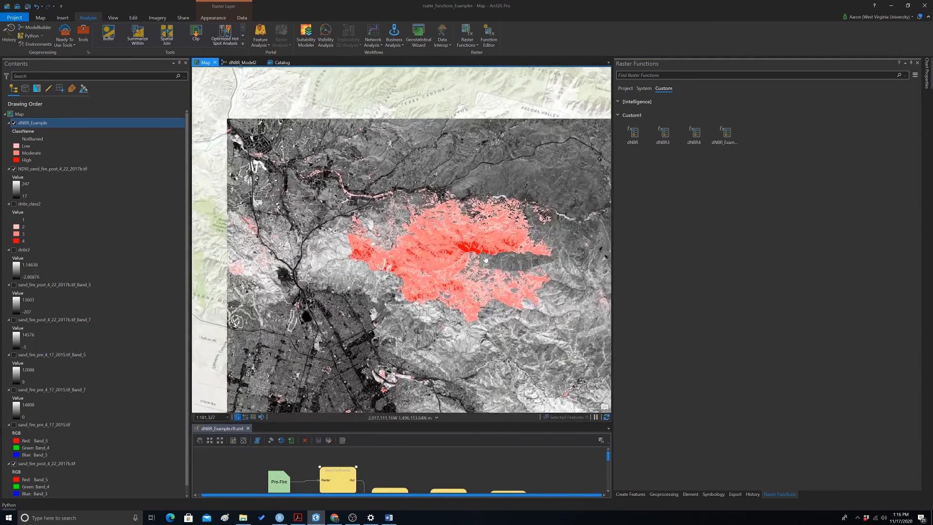
Hide the NDVI layer, turn on dnbr_class2, and toggle dNBR_Example to compare the two burn-severity layers
left_click(13, 123)
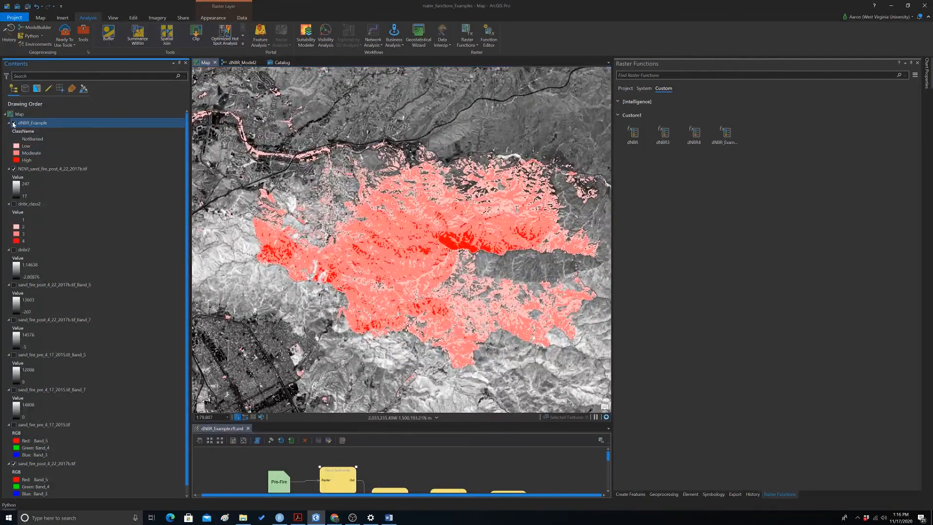
left_click(13, 169)
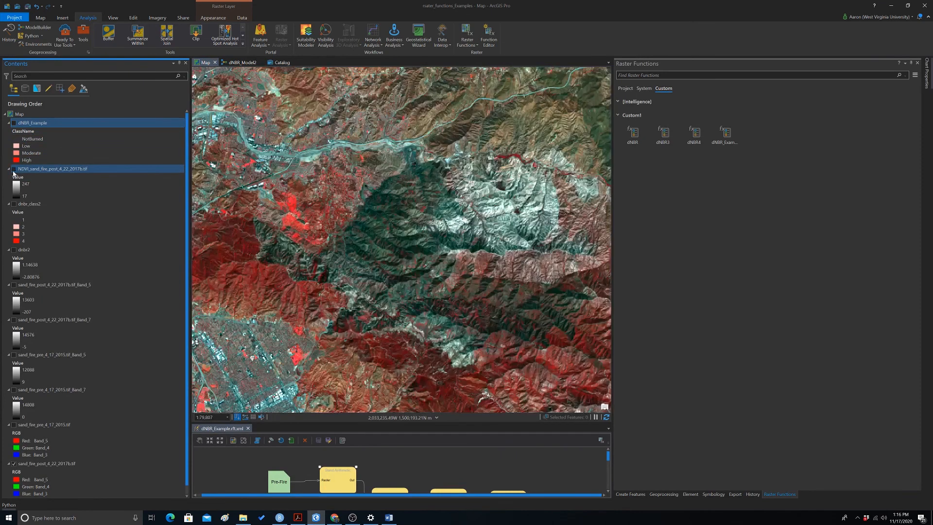
left_click(13, 205)
left_click(14, 123)
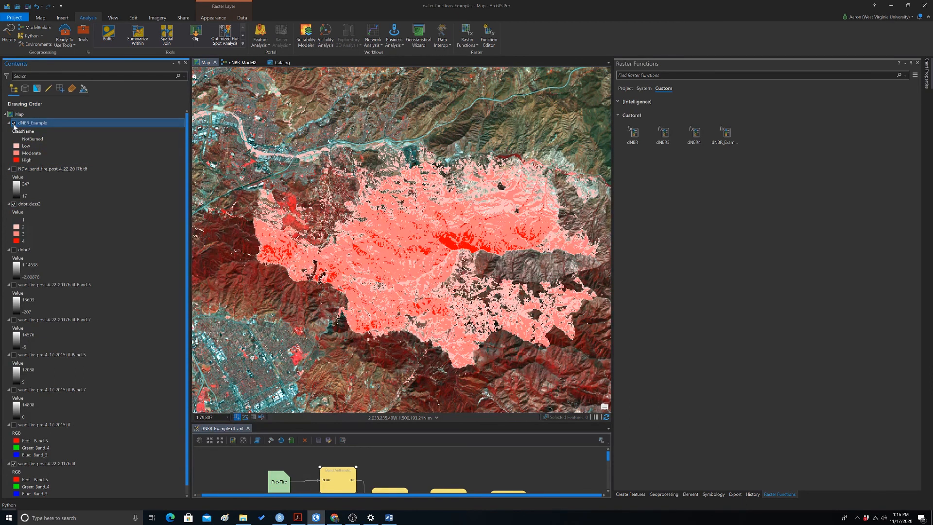
Examine the burn-severity classes against the post-fire imagery, and give the function template editor more room below the map
scroll(472, 228, "up", 3)
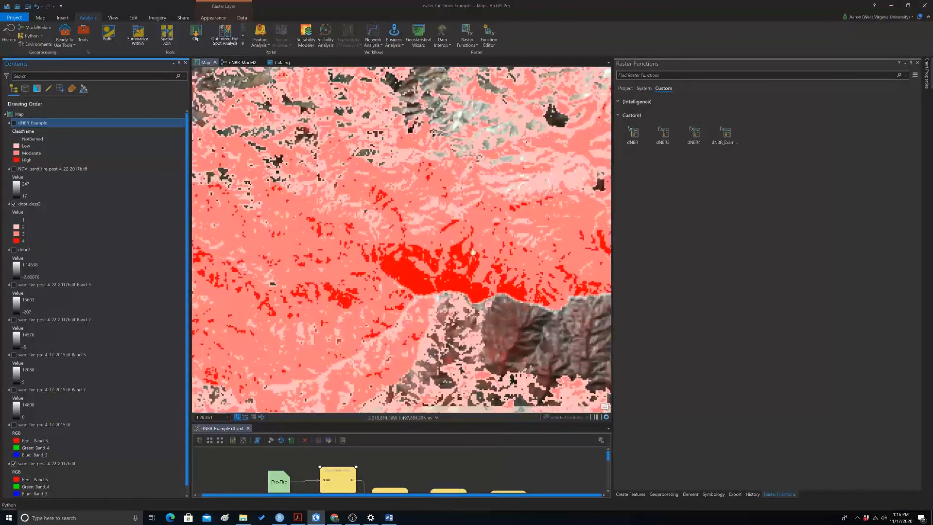
scroll(457, 238, "down", 3)
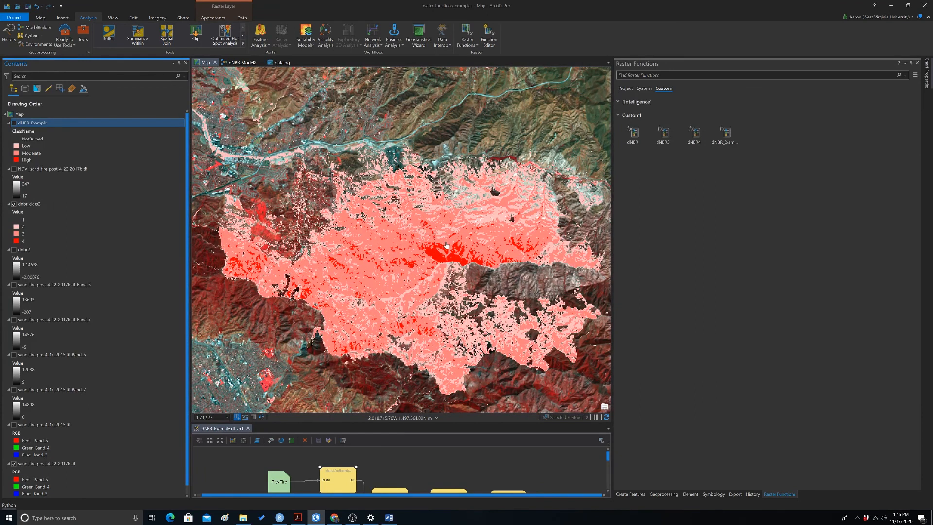
scroll(446, 244, "down", 5)
scroll(441, 238, "up", 4)
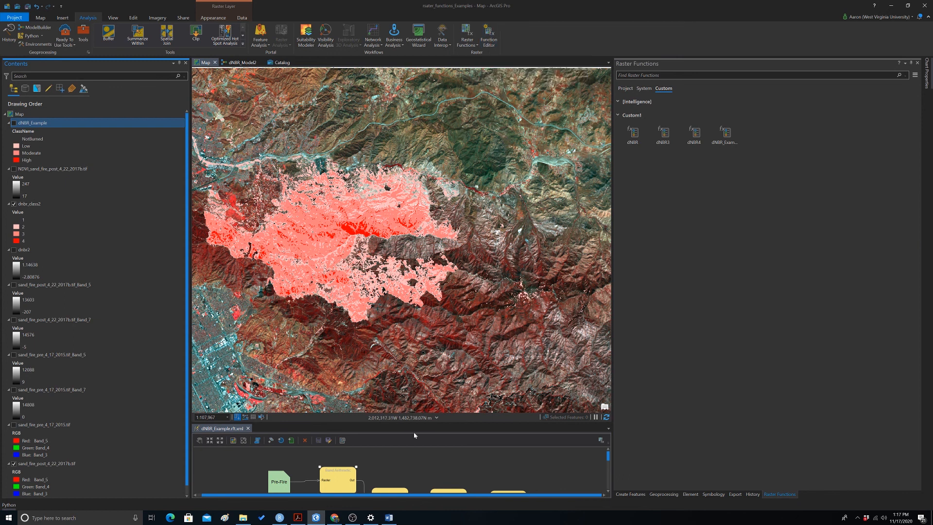
left_click_drag(421, 421, 421, 324)
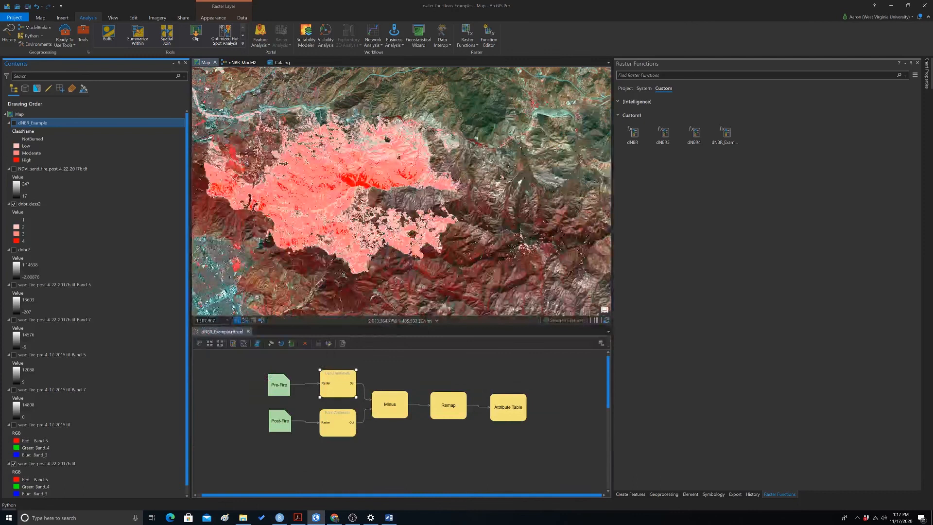